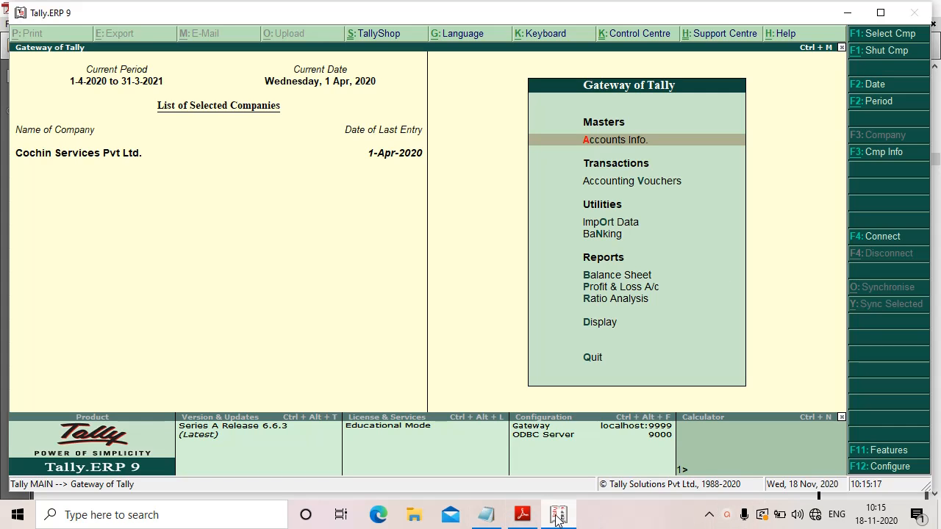
# Step: Switch to Adobe Reader and read the Qn.8 transactions on page 37 in read mode
pyautogui.click(518, 522)
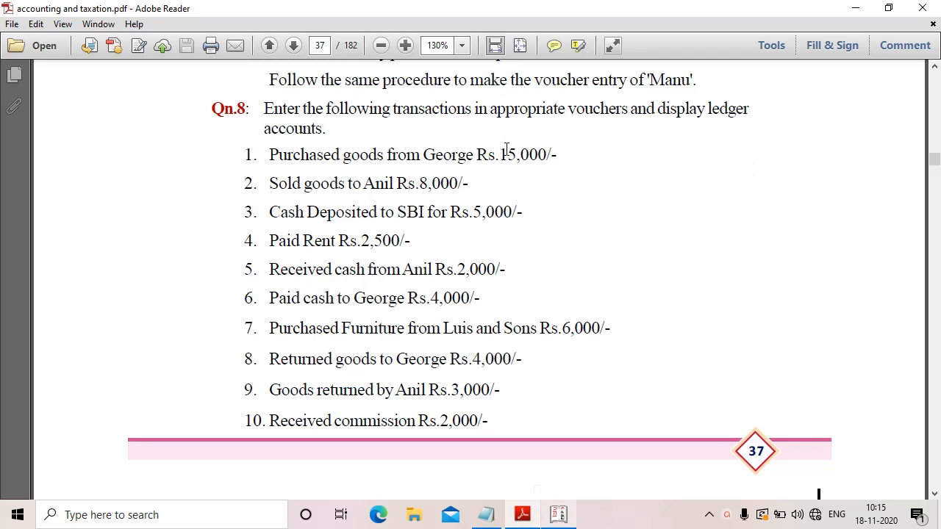
pyautogui.scroll(-1, 504, 140)
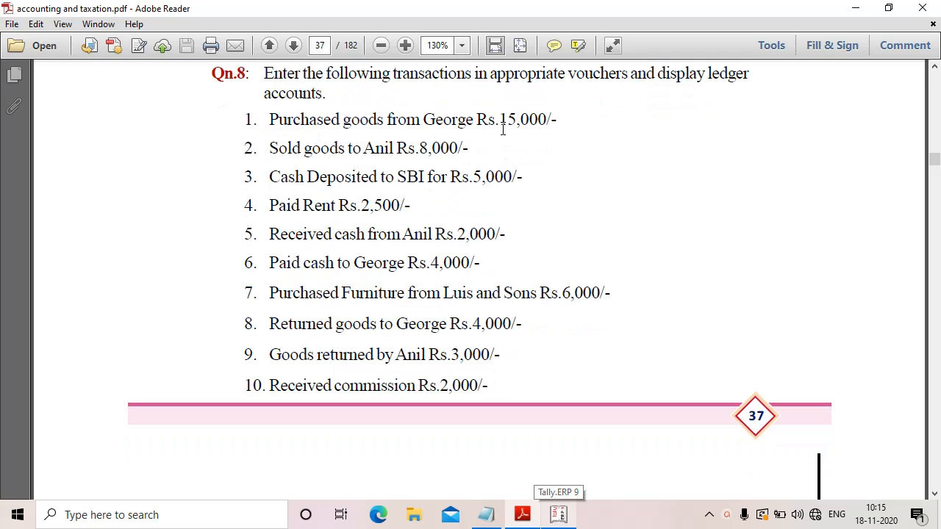
pyautogui.click(614, 47)
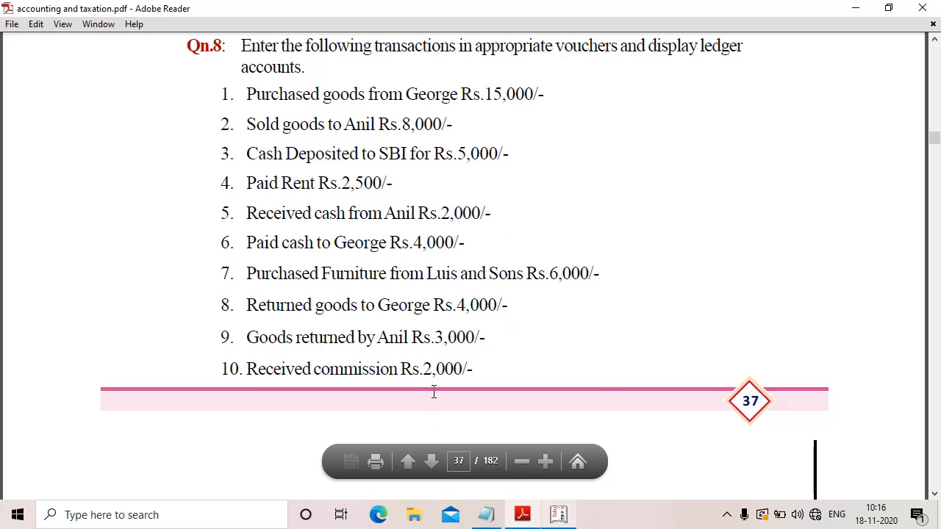
# Step: Examine the Qn.8 answer steps and the table of accounts involved, Dr/Cr, amounts and vouchers to be used
pyautogui.scroll(-10, 434, 392)
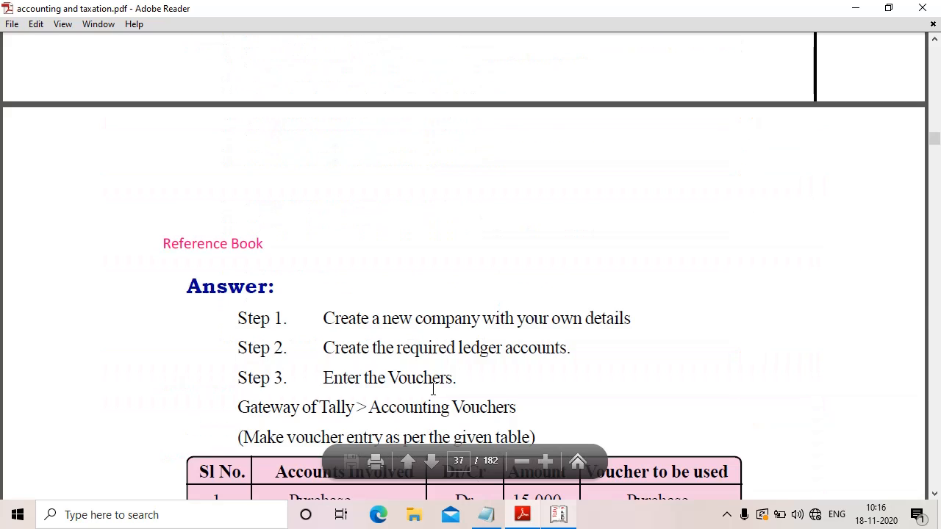
pyautogui.scroll(-7, 433, 389)
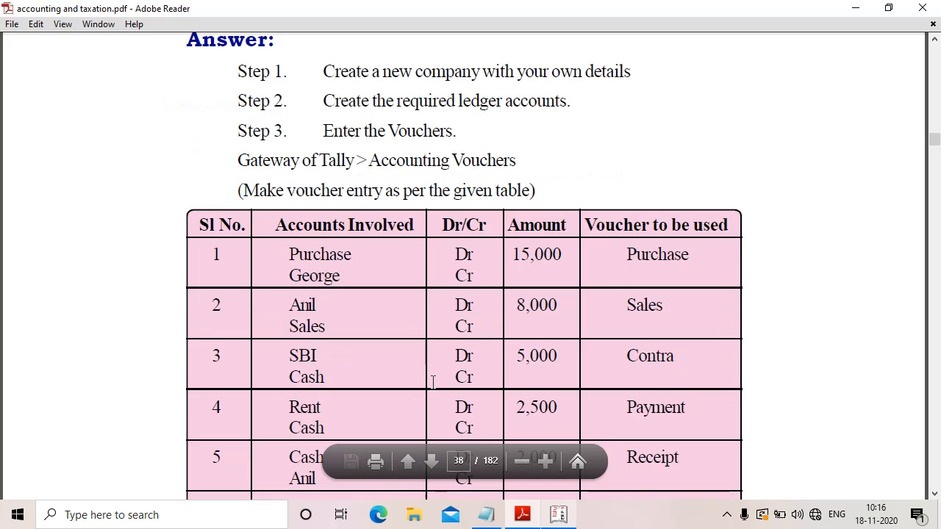
pyautogui.scroll(-1, 433, 382)
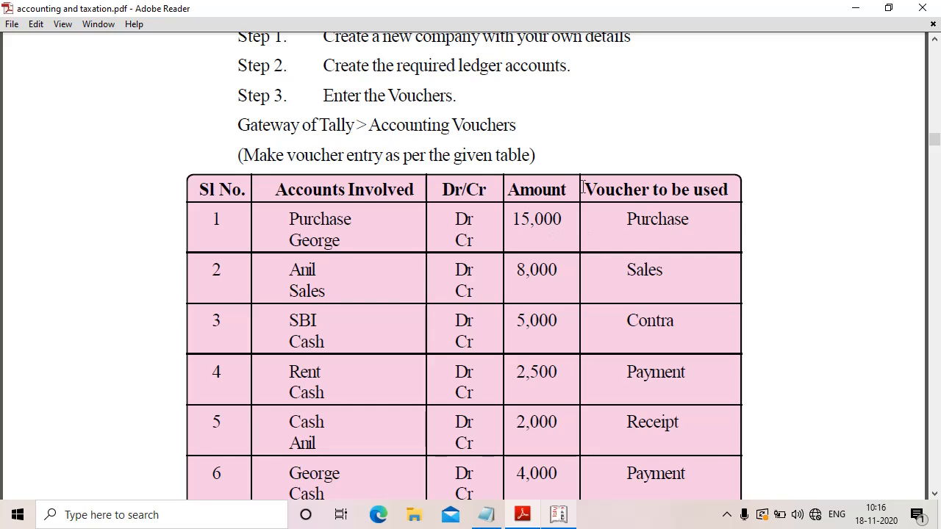
pyautogui.moveTo(583, 187); pyautogui.dragTo(741, 186)
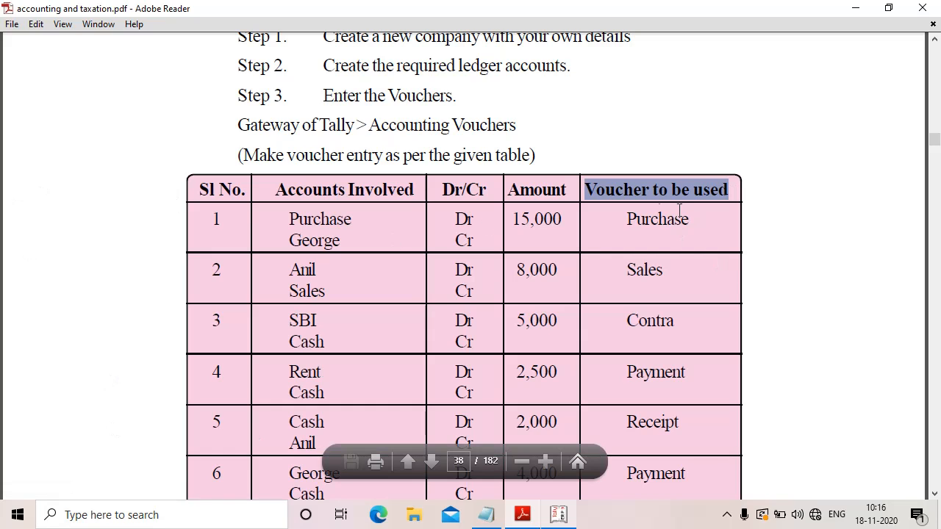
pyautogui.click(771, 219)
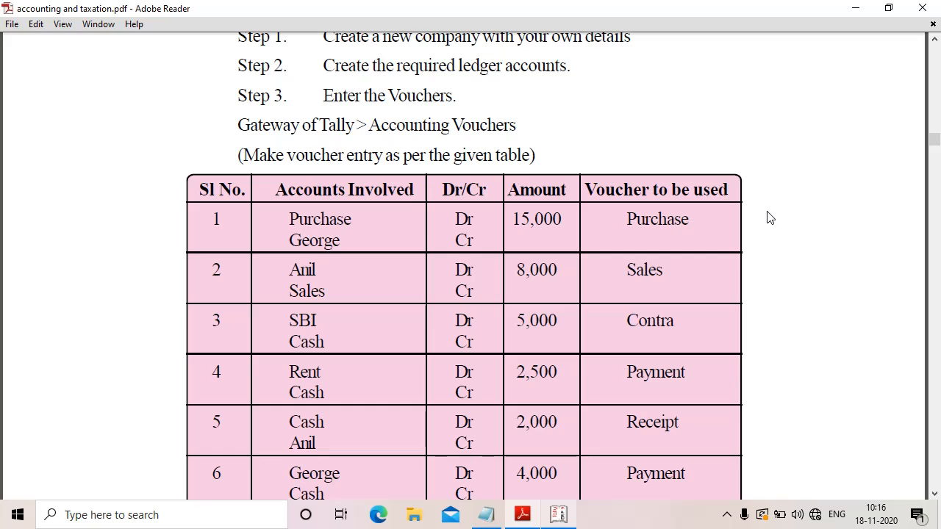
pyautogui.scroll(-5, 735, 314)
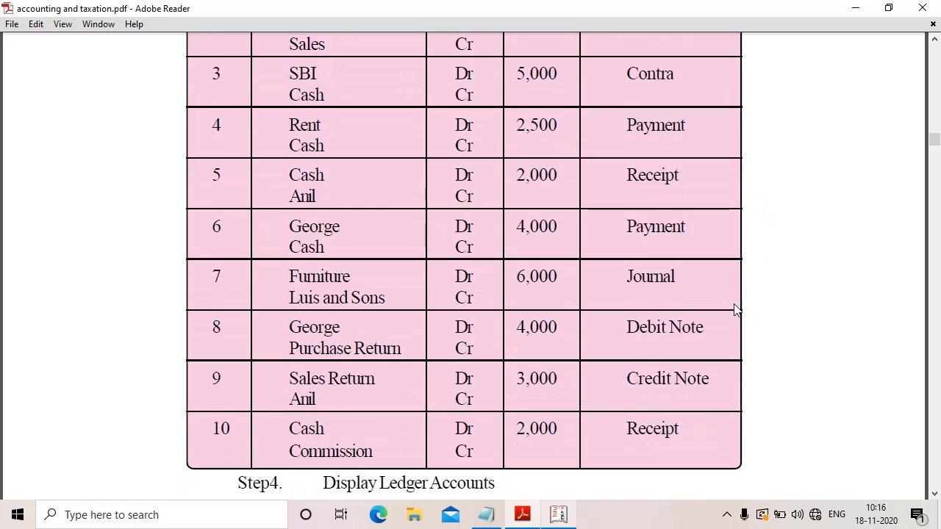
pyautogui.scroll(7, 736, 301)
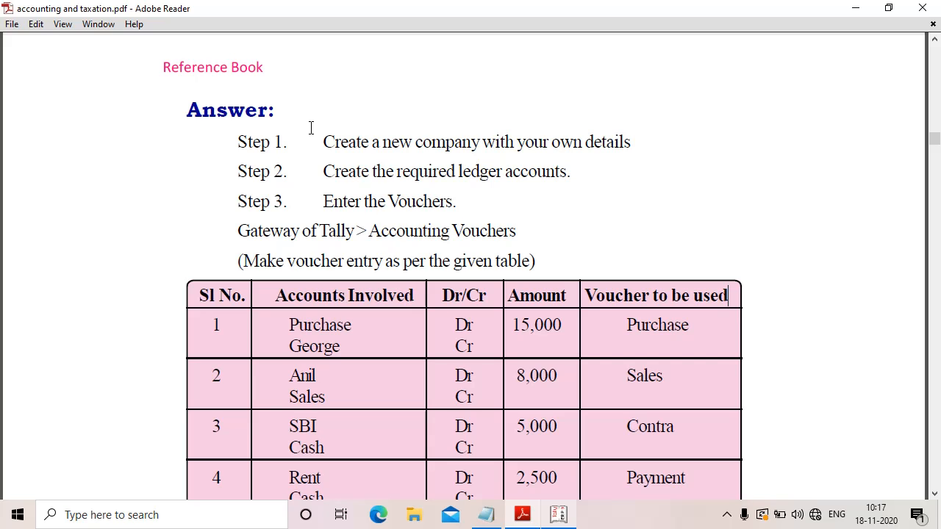
# Step: Switch to Tally.ERP 9 and load the company KPN Pvt Ltd
pyautogui.click(558, 514)
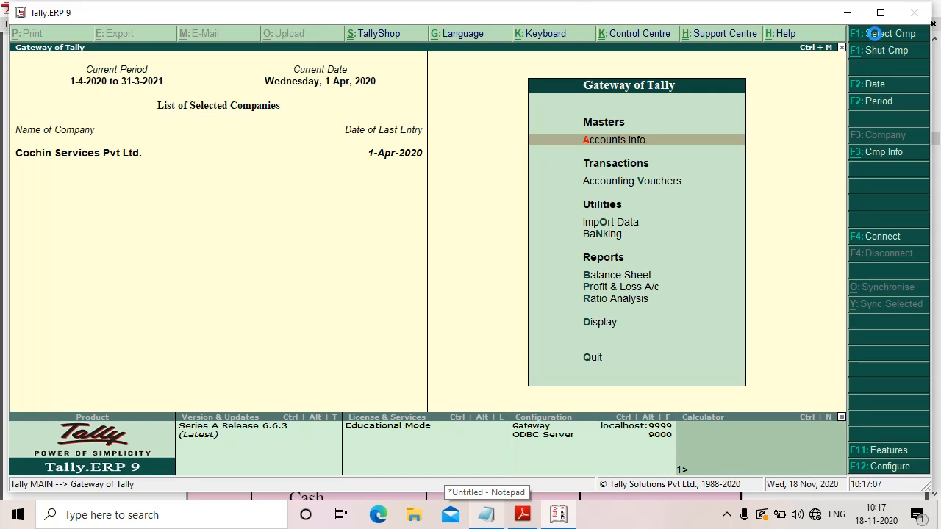
pyautogui.click(874, 33)
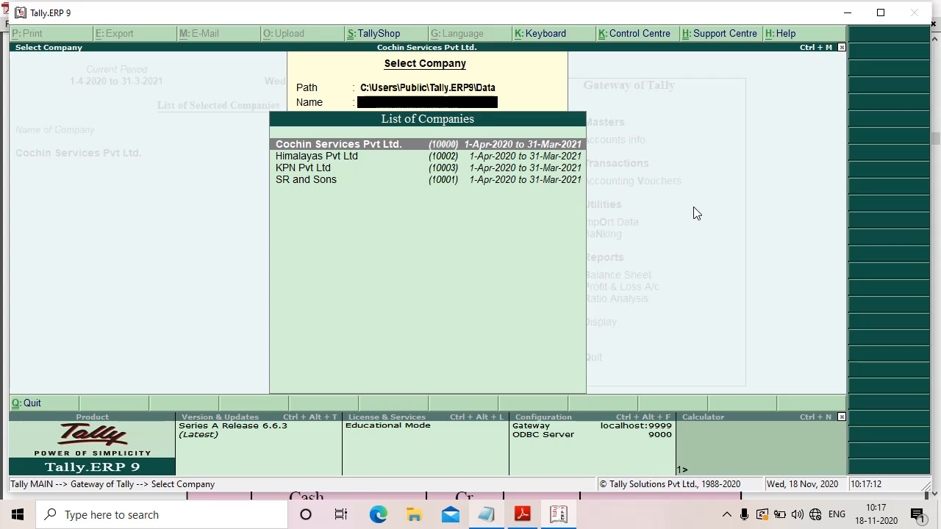
pyautogui.press('Down')
pyautogui.press('Down')
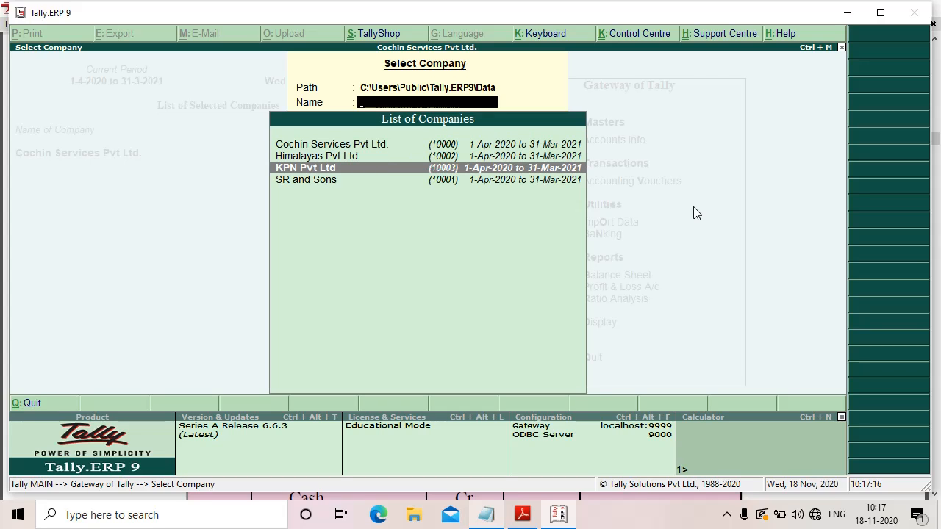
pyautogui.press('Return')
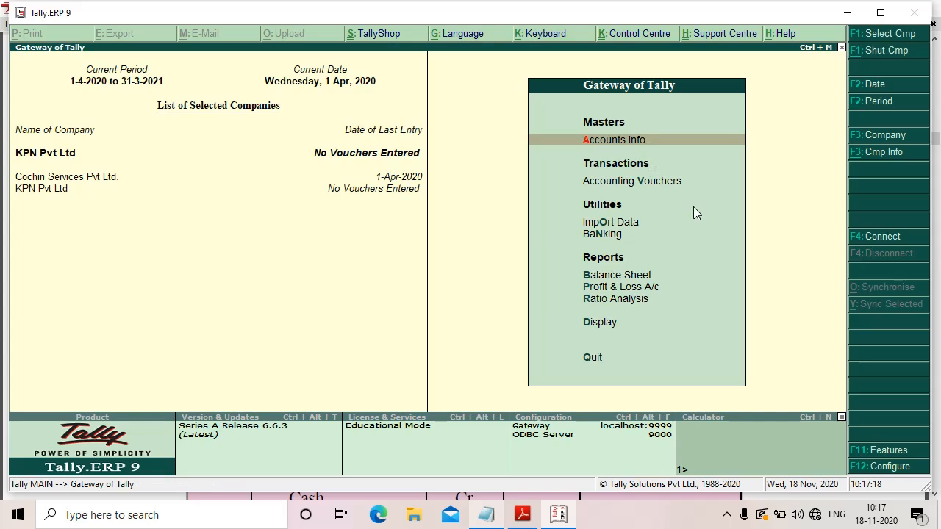
# Step: Check which ledgers already exist in KPN Pvt Ltd through the single-ledger display, and return to the Gateway of Tally
pyautogui.press('Return')
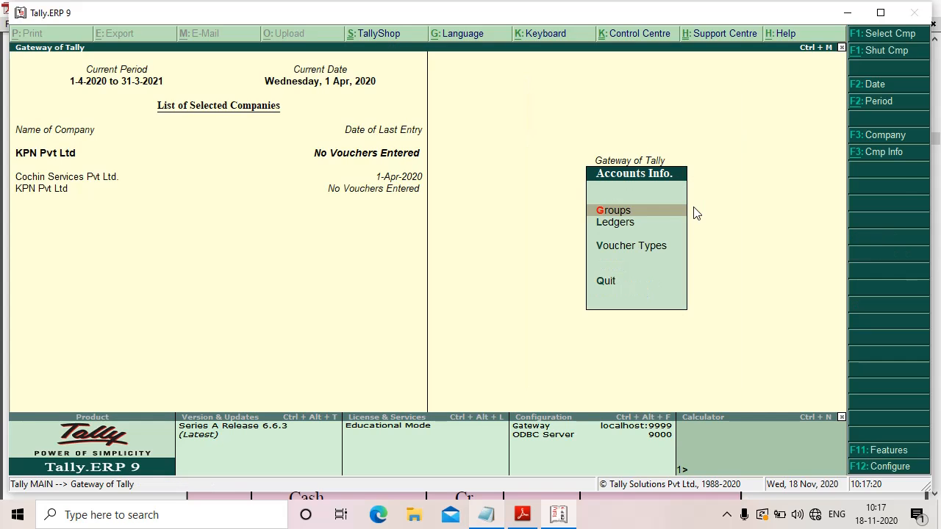
pyautogui.press('Down')
pyautogui.press('Return')
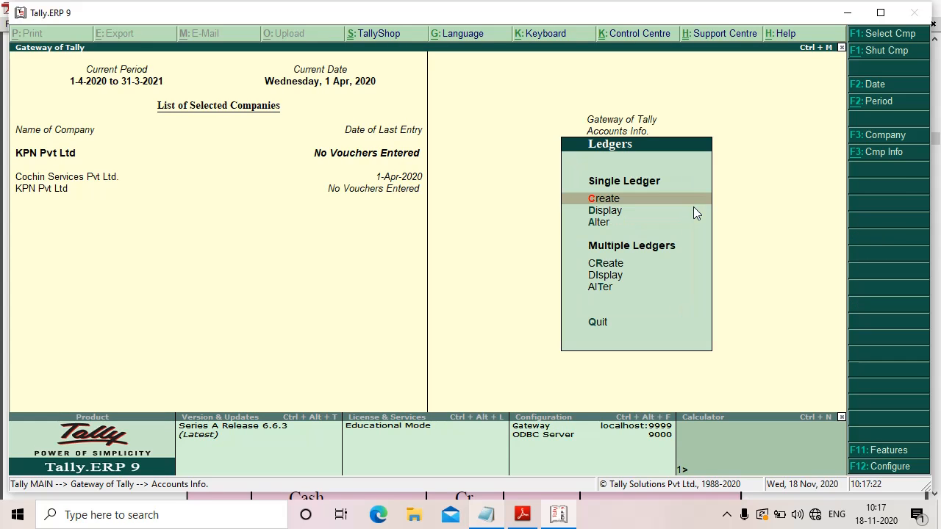
pyautogui.press('Down')
pyautogui.press('Return')
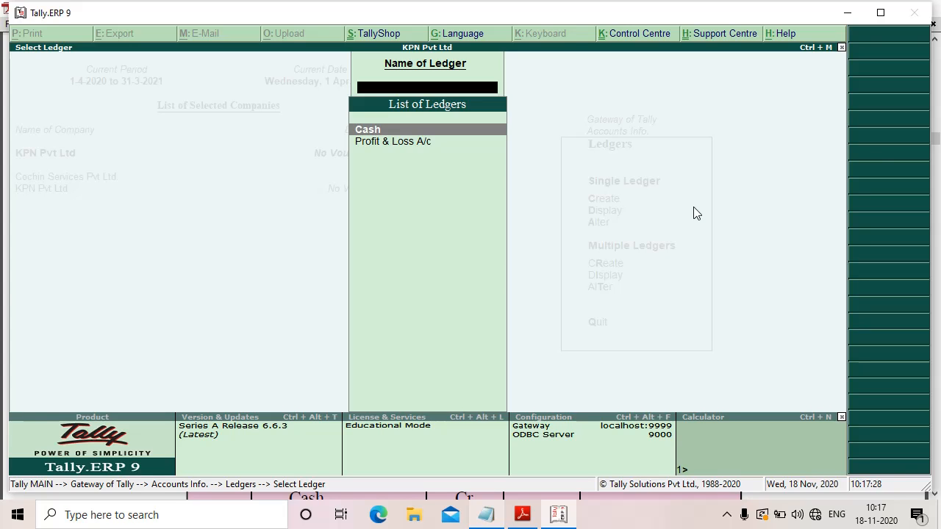
pyautogui.press('Escape')
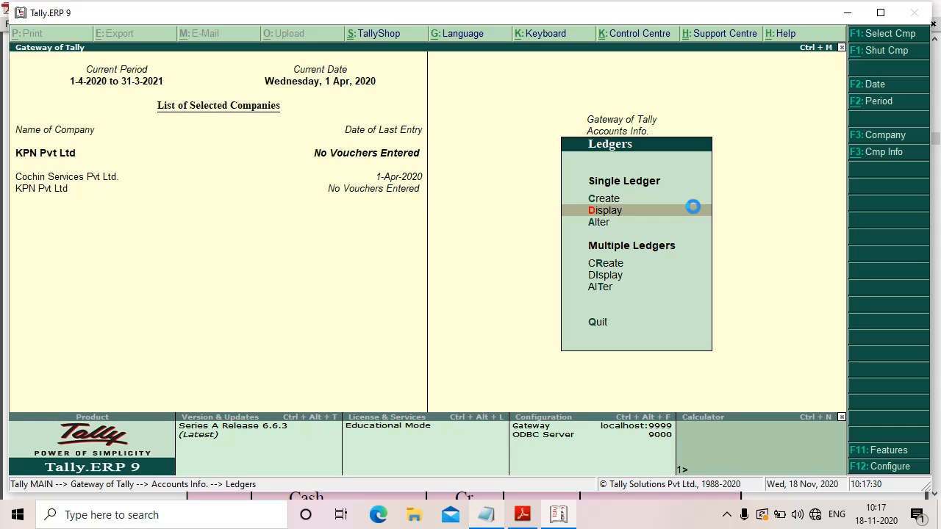
pyautogui.press('Escape')
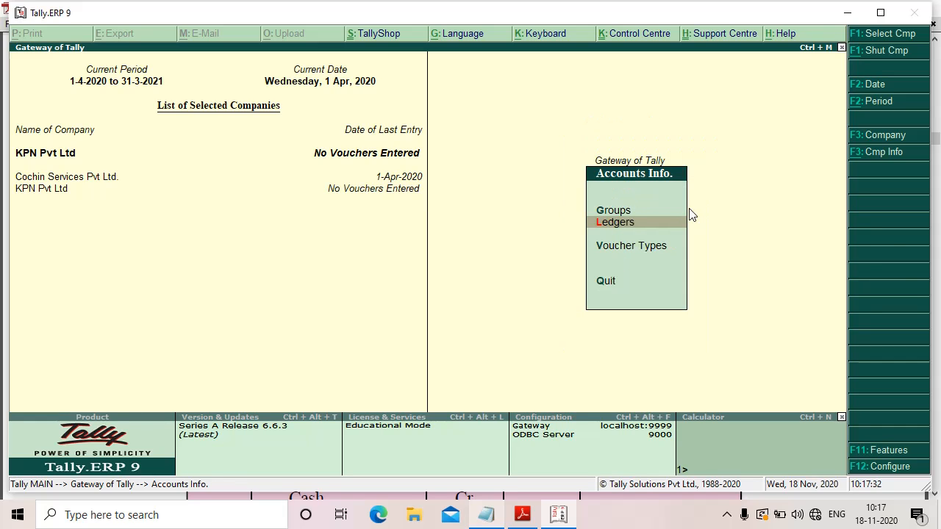
pyautogui.press('Escape')
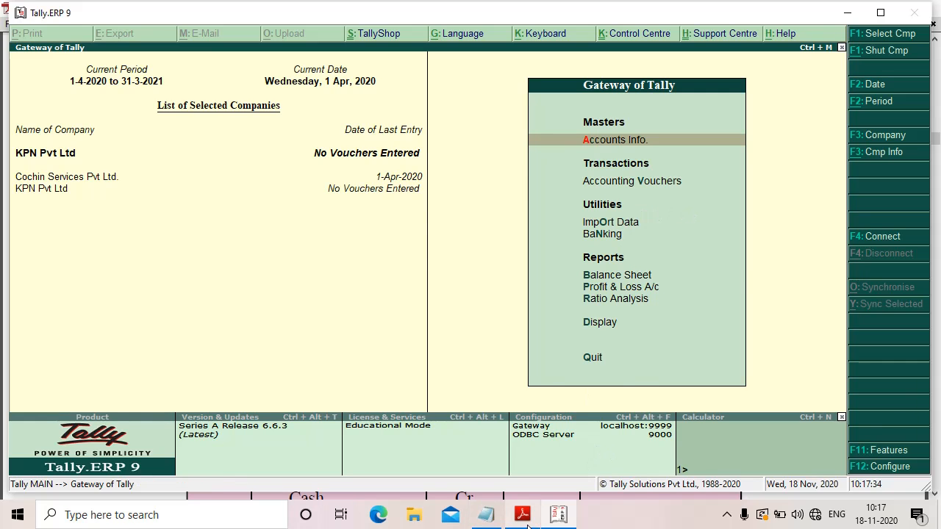
# Step: Switch to Adobe Reader and review the voucher type given for each transaction in the answer table
pyautogui.click(525, 518)
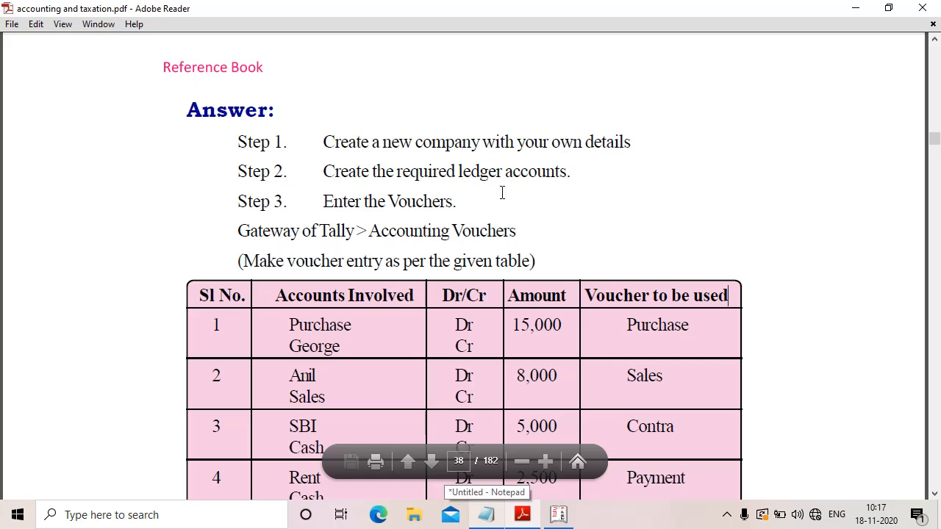
pyautogui.scroll(-1, 653, 278)
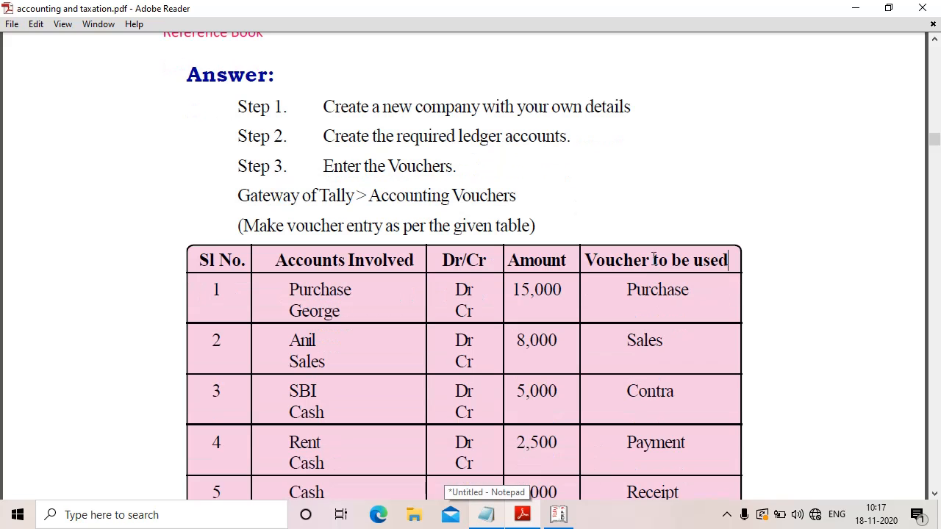
pyautogui.scroll(-2, 654, 259)
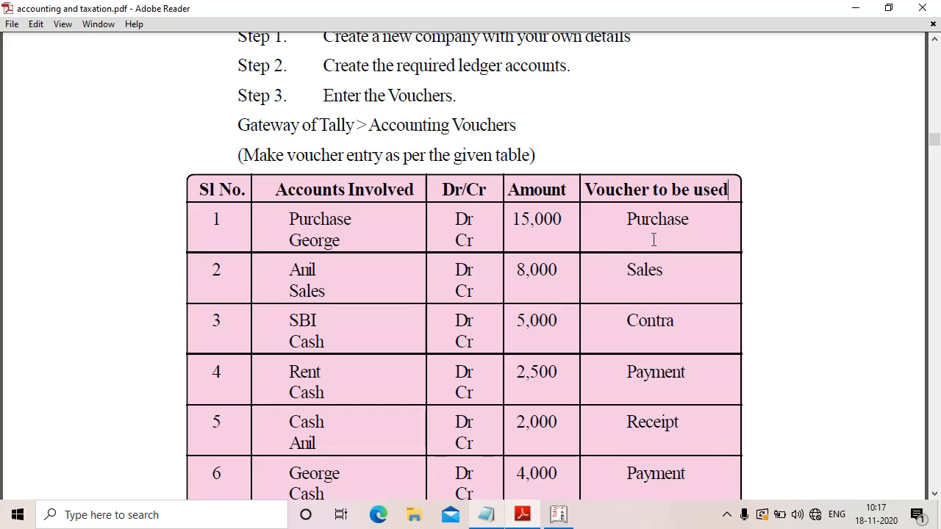
pyautogui.scroll(-2, 654, 240)
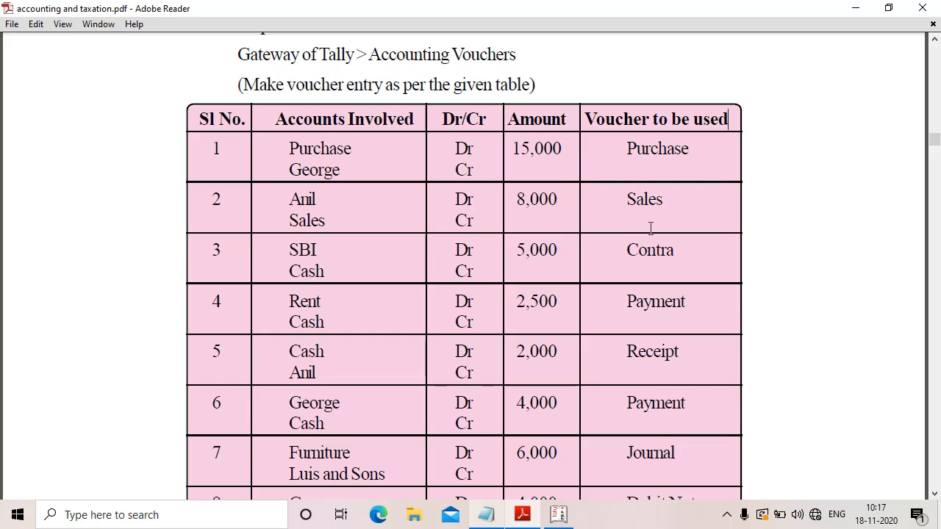
pyautogui.scroll(-1, 650, 226)
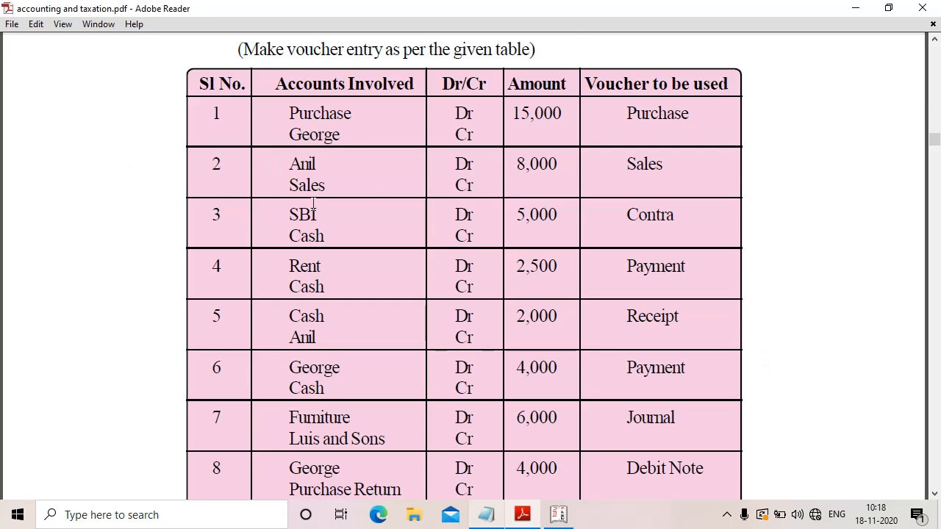
# Step: Compare the first Qn.8 transaction, the Rs.15,000 goods purchase, with its debit and credit accounts in the answer table
pyautogui.scroll(10, 315, 215)
pyautogui.scroll(10, 315, 220)
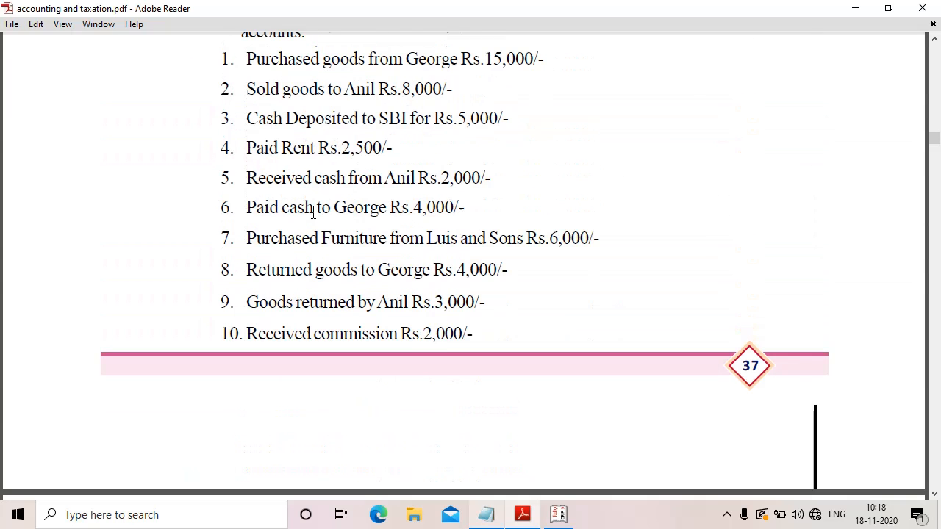
pyautogui.moveTo(247, 93); pyautogui.dragTo(588, 109)
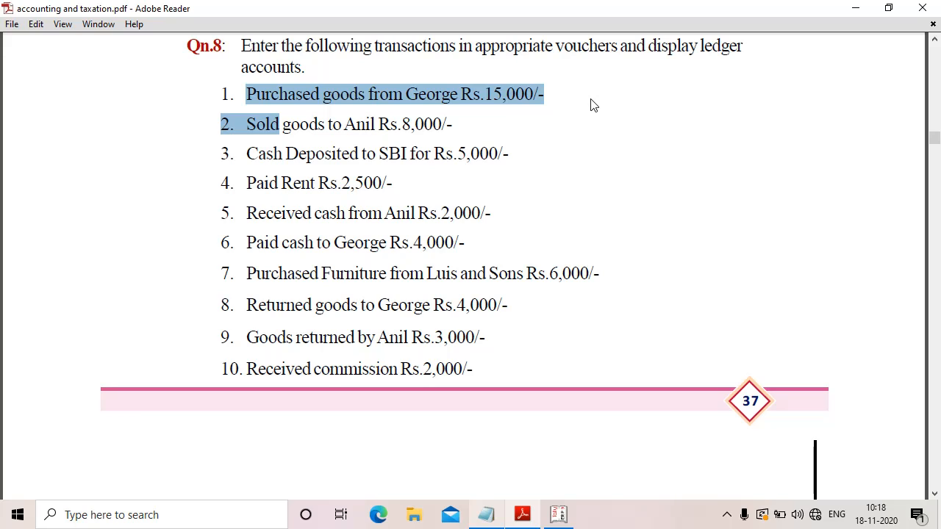
pyautogui.click(594, 105)
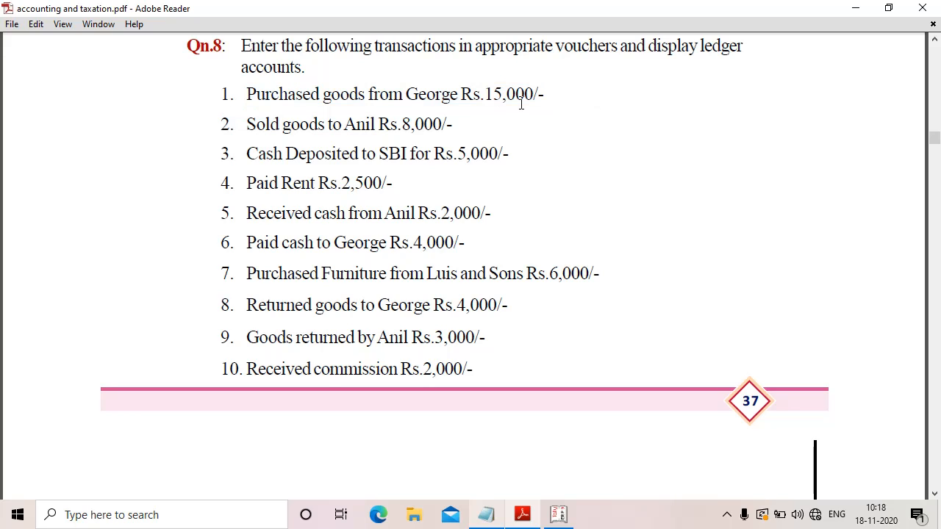
pyautogui.scroll(-15, 531, 350)
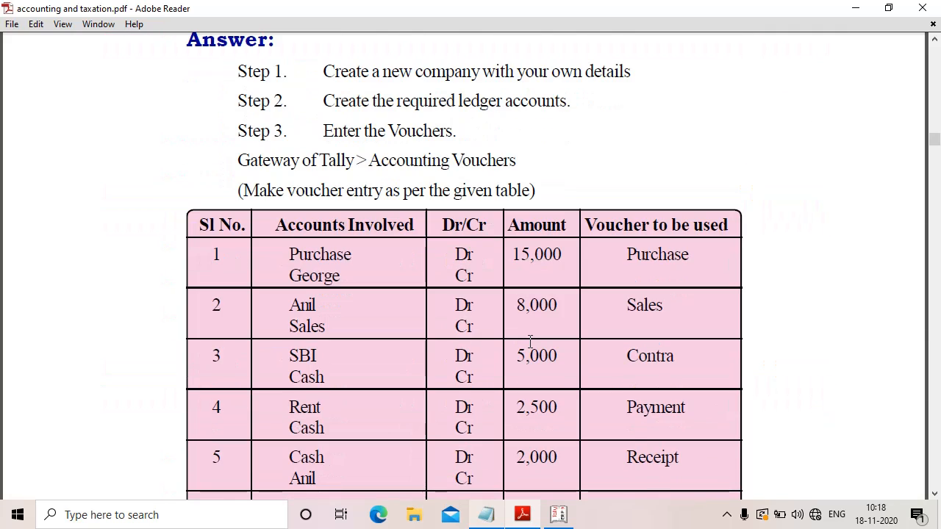
pyautogui.scroll(-1, 531, 342)
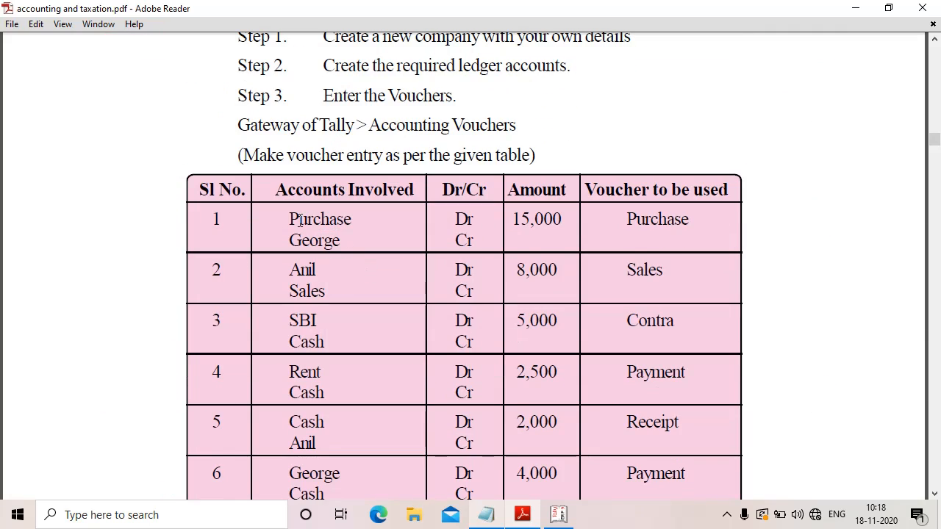
pyautogui.moveTo(299, 219); pyautogui.dragTo(360, 221)
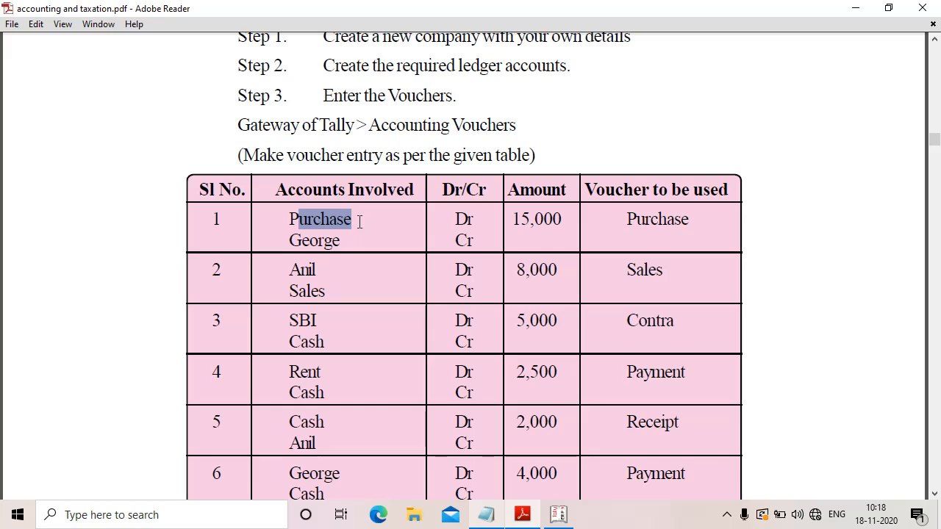
pyautogui.click(292, 236)
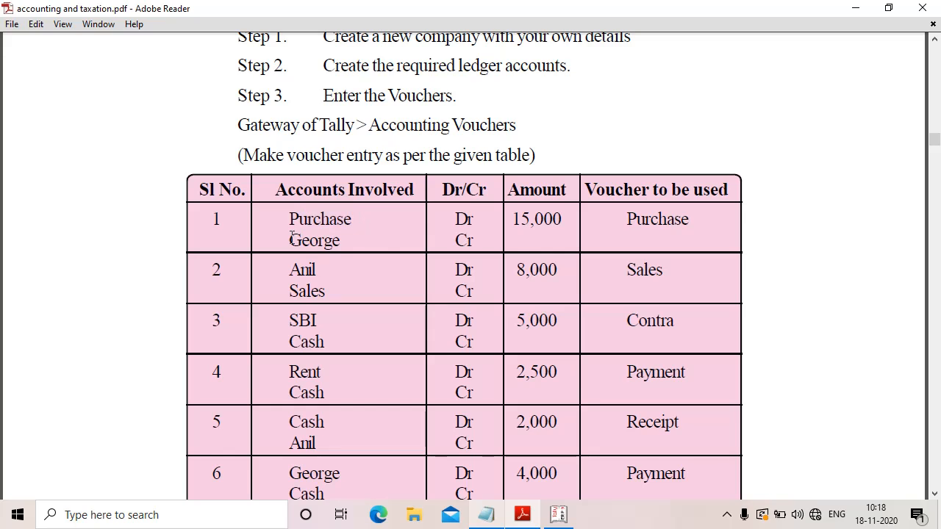
pyautogui.click(380, 248)
pyautogui.moveTo(456, 237); pyautogui.dragTo(480, 245)
# Step: Switch to Tally.ERP 9 and open a new Purchase voucher for KPN Pvt Ltd
pyautogui.click(558, 514)
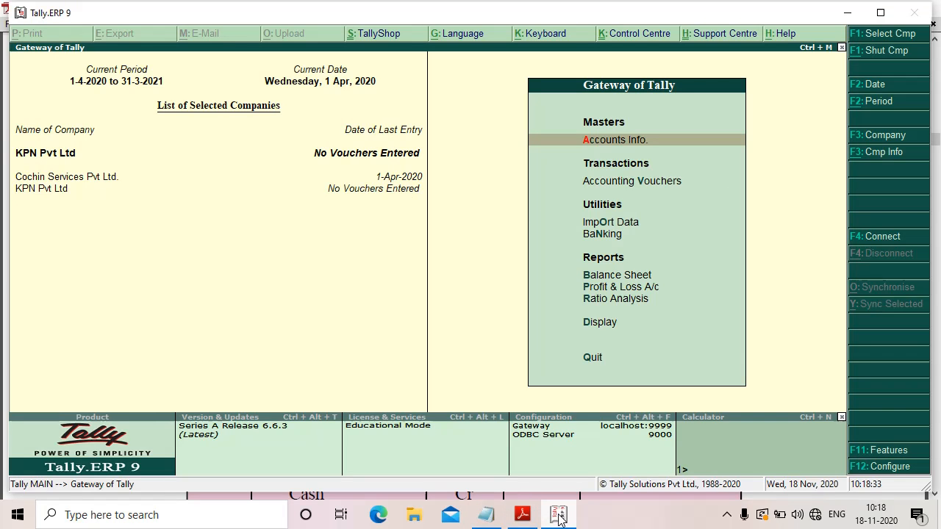
pyautogui.click(658, 182)
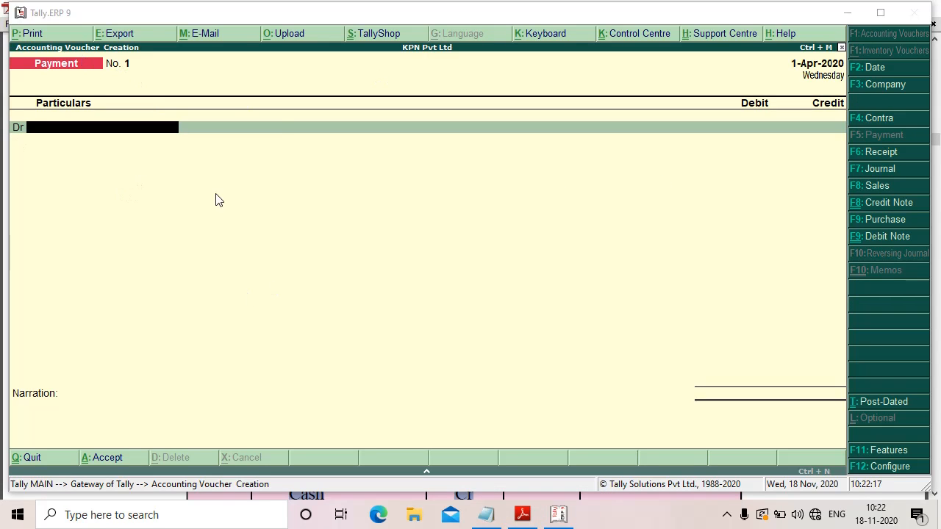
pyautogui.click(873, 227)
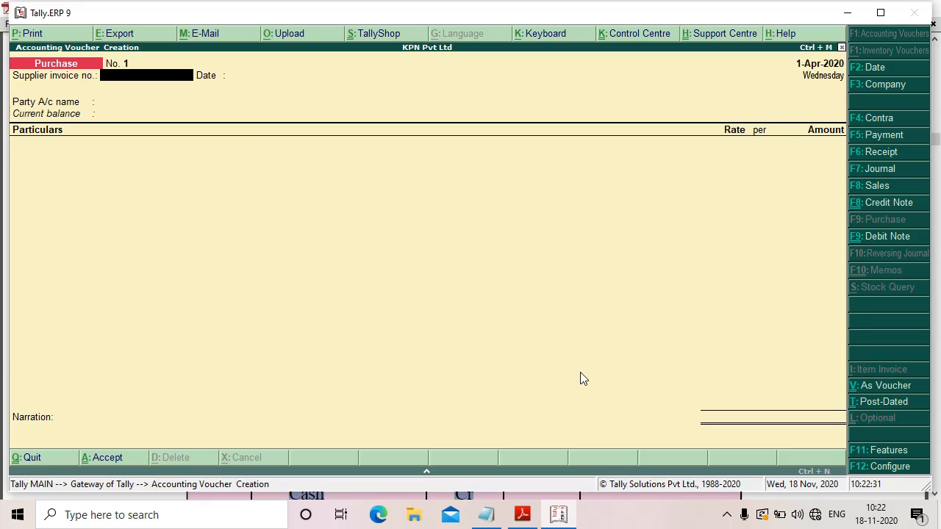
# Step: Change the Purchase voucher to voucher mode and enter supplier invoice number inv101 dated 1-Apr-2020
pyautogui.click(872, 385)
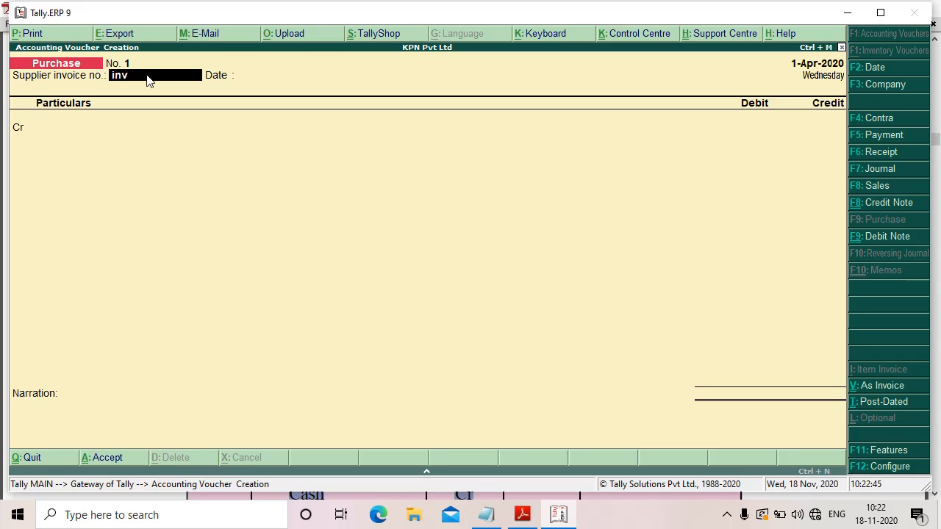
pyautogui.write('01')
pyautogui.press('Return')
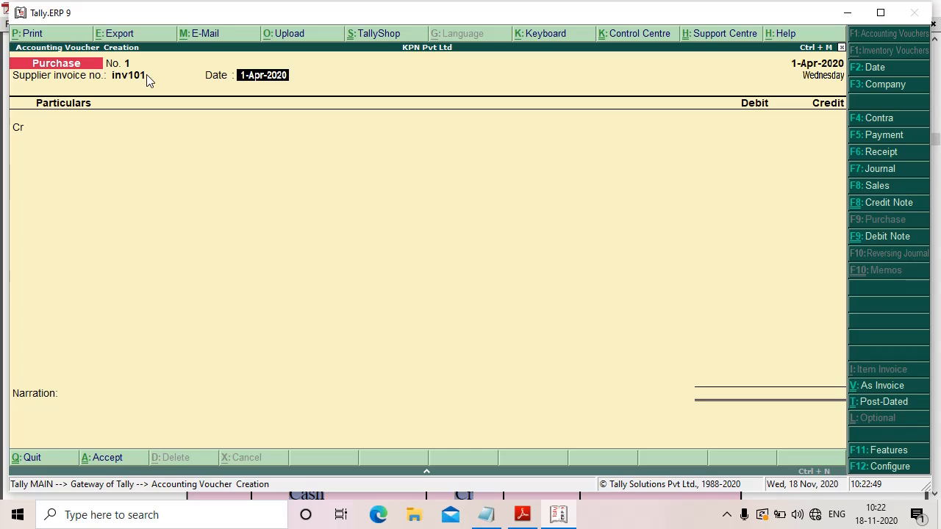
pyautogui.press('Return')
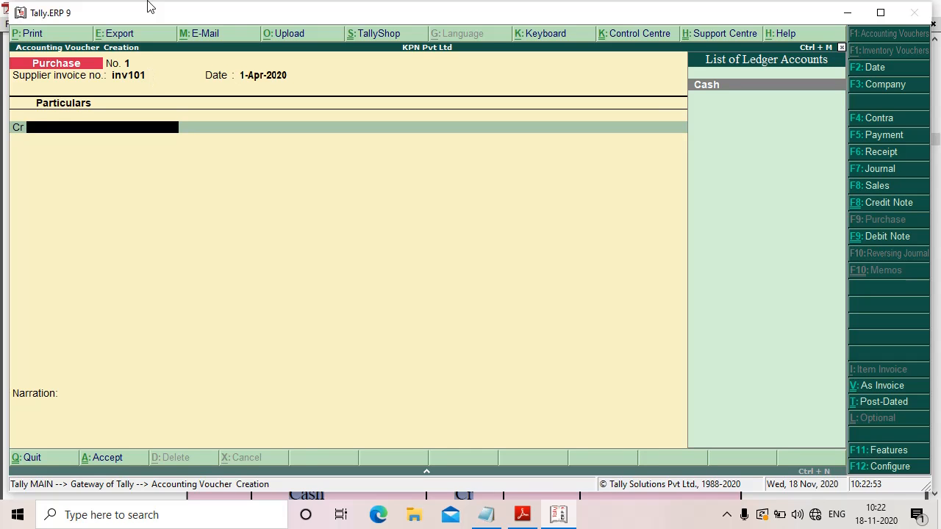
# Step: Check the first transaction's credit account in the Adobe Reader answer table and return to Tally.ERP 9
pyautogui.click(525, 517)
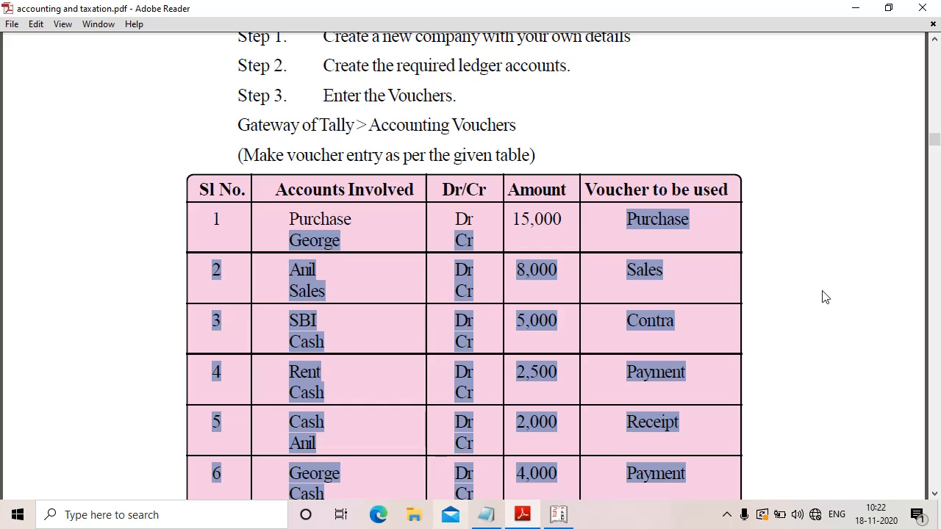
pyautogui.click(841, 313)
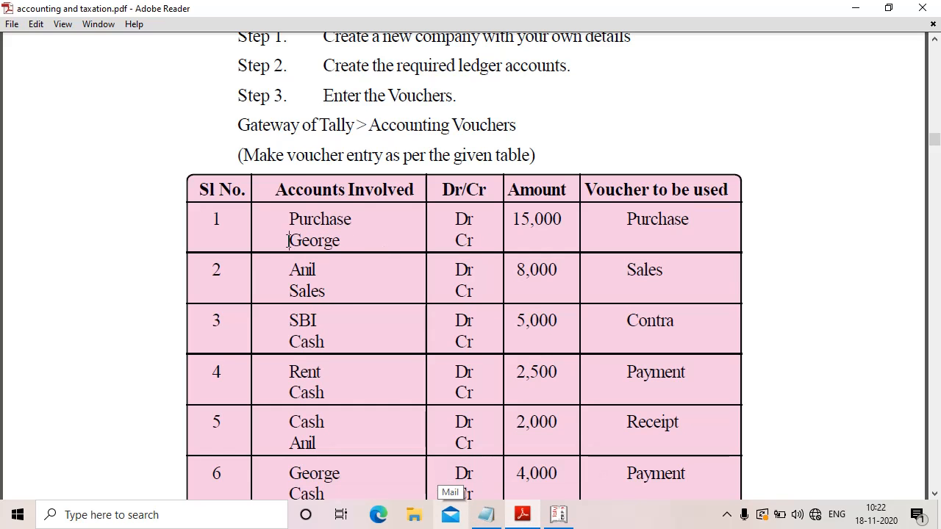
pyautogui.moveTo(287, 240); pyautogui.dragTo(352, 241)
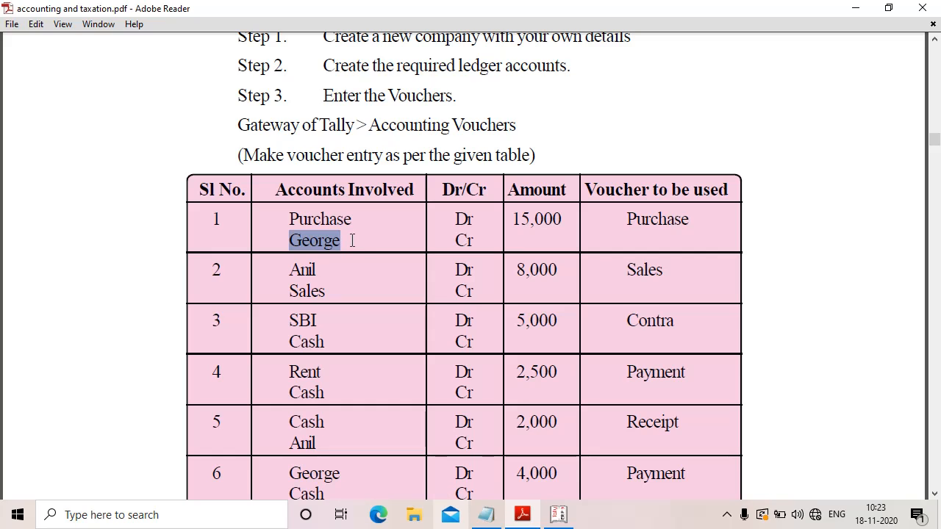
pyautogui.click(560, 516)
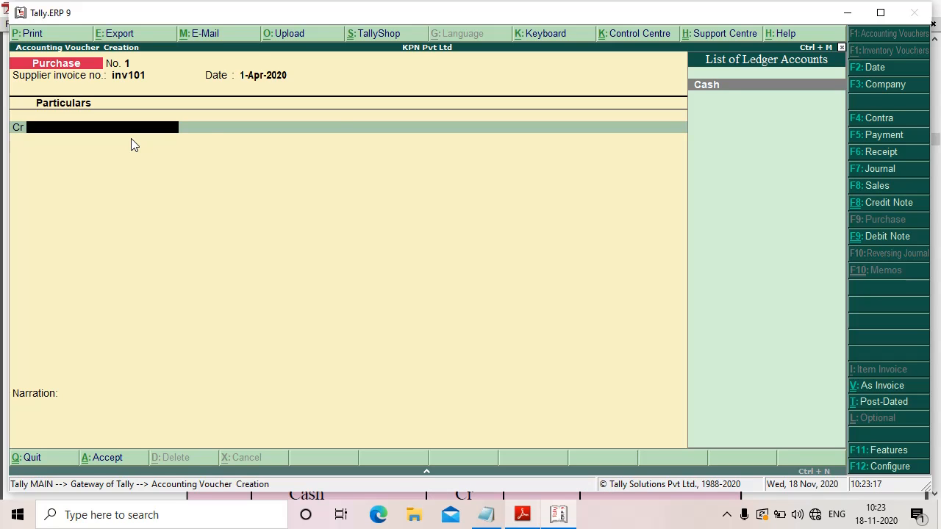
# Step: Start a new ledger from the voucher's credit line with the supplier's name and place it under Sundry Creditors
pyautogui.hotkey('alt', 'c')
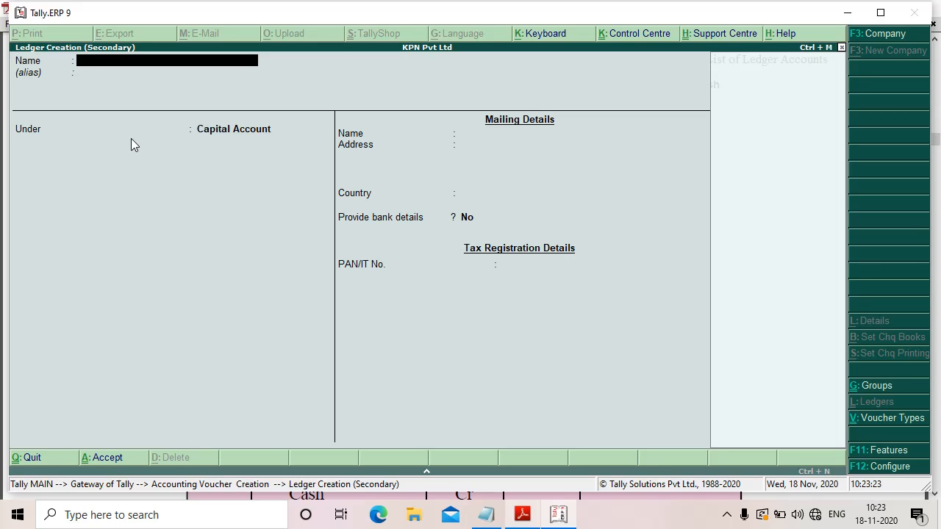
pyautogui.write('George')
pyautogui.press('Return')
pyautogui.press('Return')
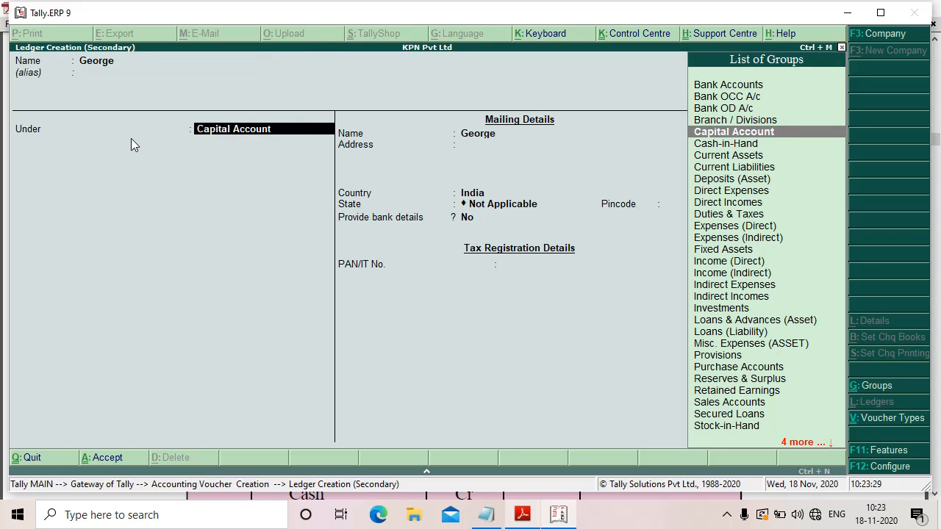
pyautogui.write('Su')
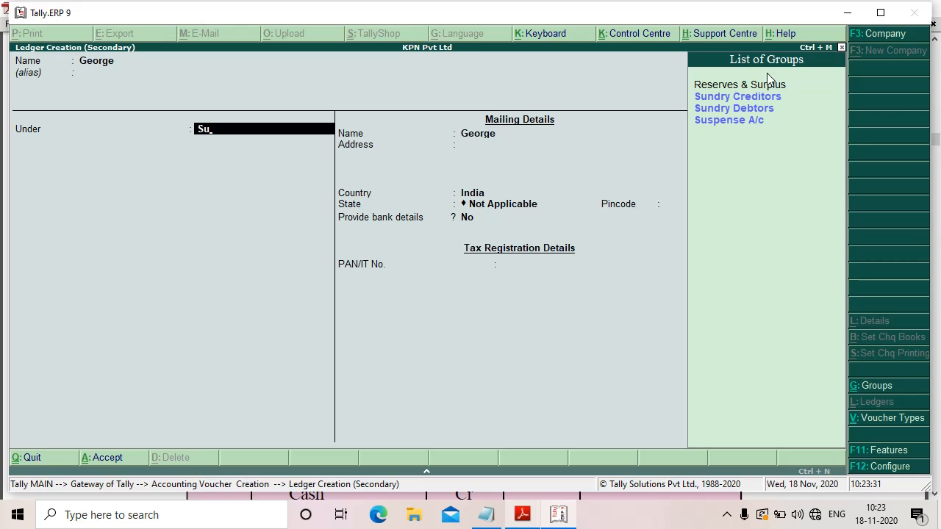
pyautogui.click(762, 101)
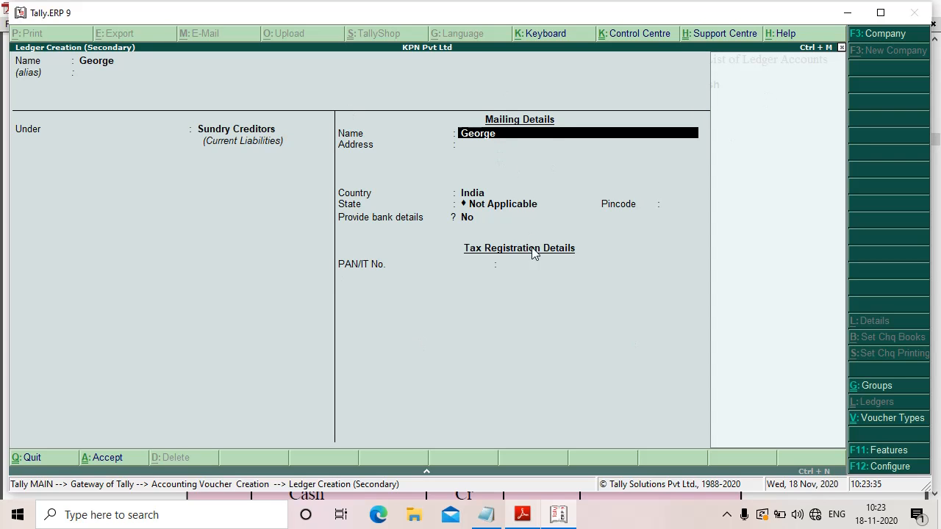
# Step: Set the supplier ledger's state to Kerala, leave the address, bank and tax details at their defaults, and save it
pyautogui.press('Return')
pyautogui.press('Return')
pyautogui.press('Return')
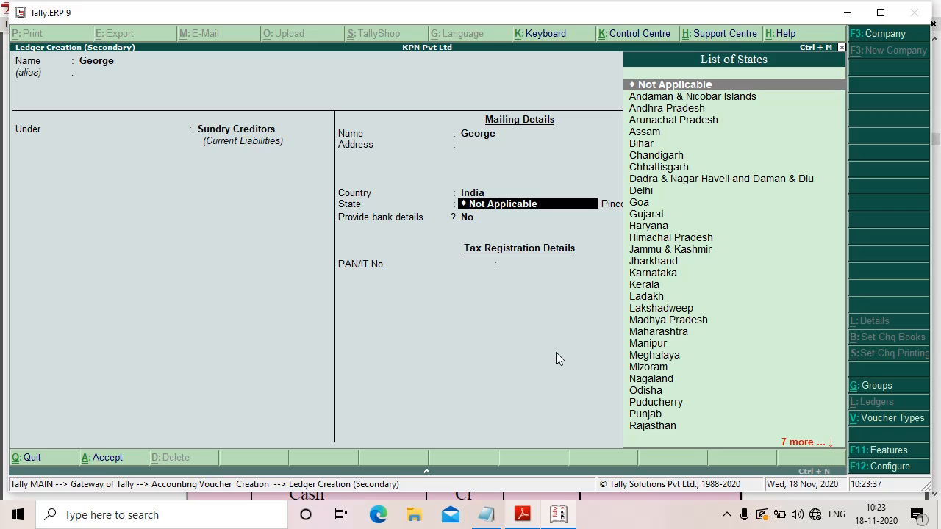
pyautogui.write('K')
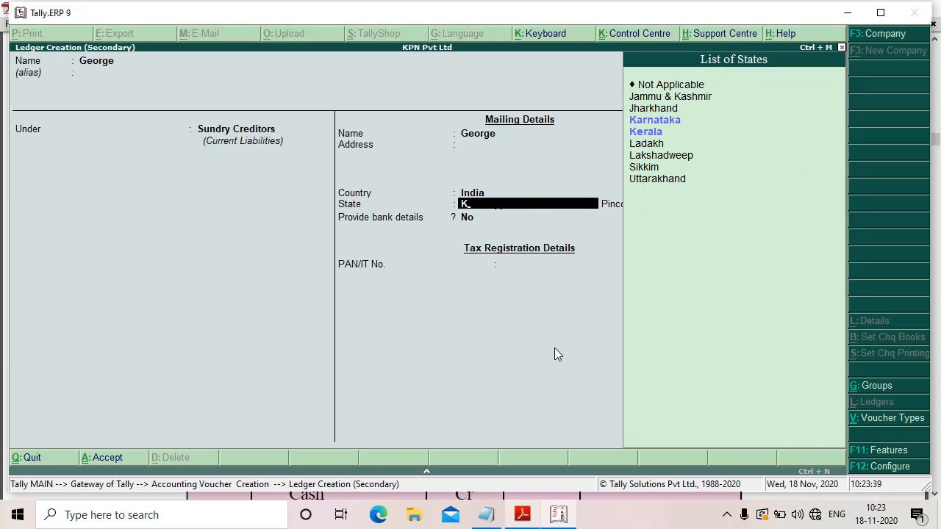
pyautogui.click(641, 133)
pyautogui.press('Return')
pyautogui.press('Return')
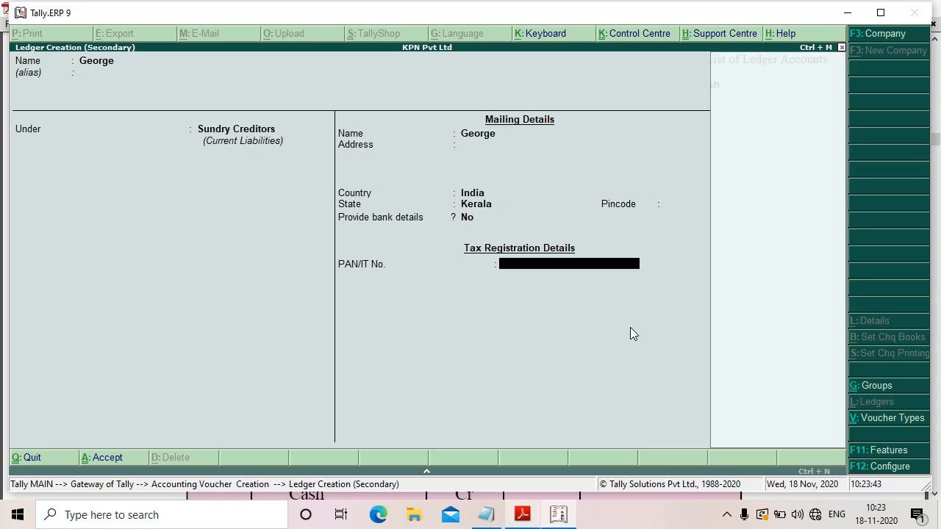
pyautogui.press('Return')
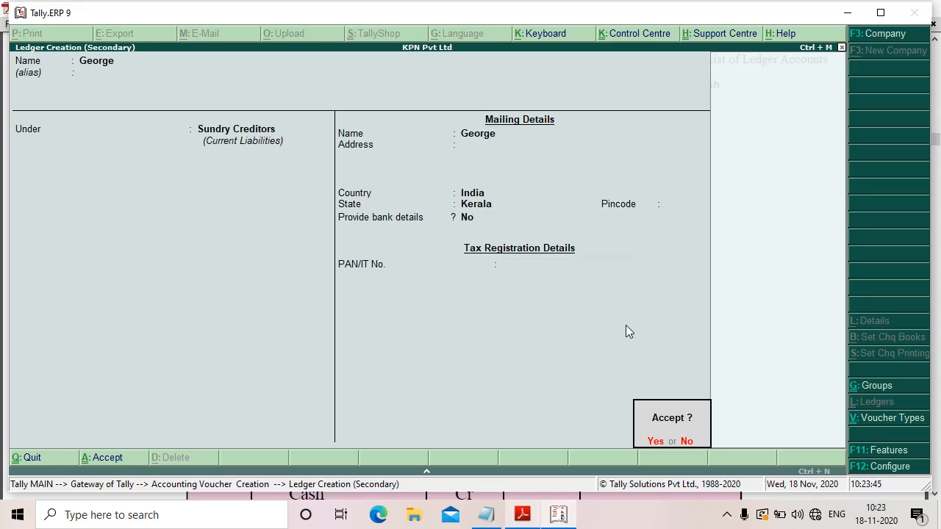
pyautogui.press('Return')
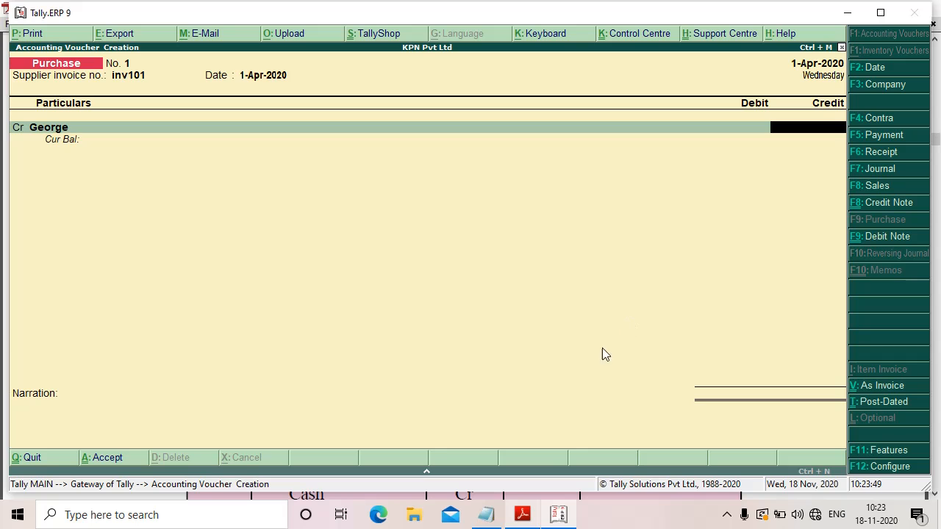
# Step: Check the first transaction's amount in Adobe Reader and credit the supplier with 15000 in the Tally.ERP 9 Purchase voucher
pyautogui.click(522, 515)
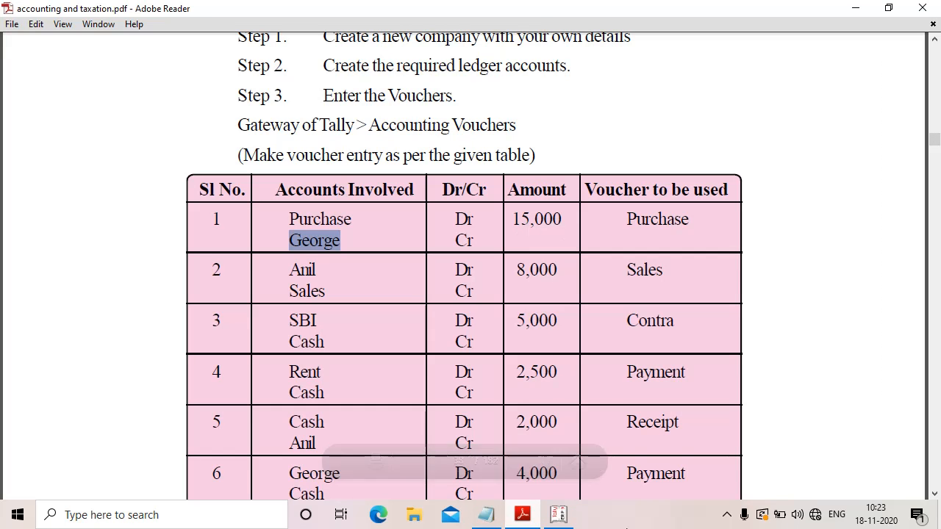
pyautogui.click(558, 518)
pyautogui.write('15000')
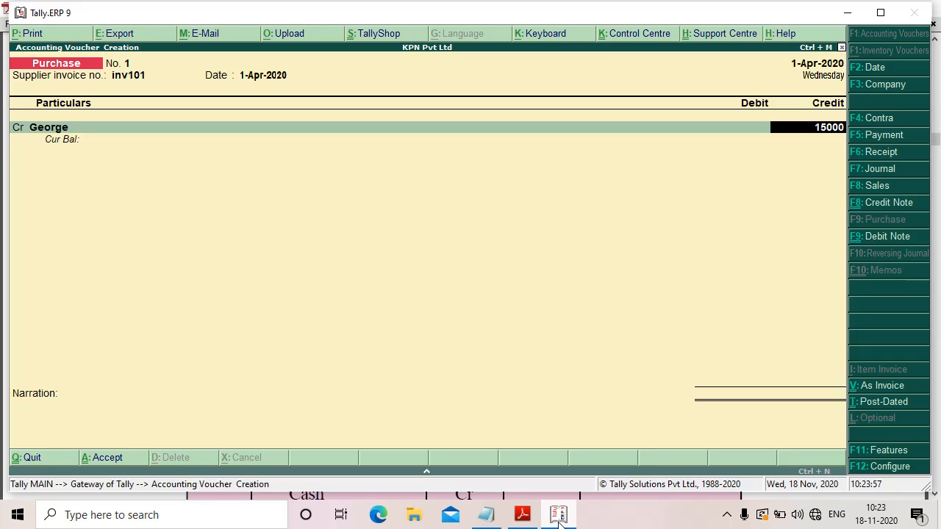
pyautogui.press('Return')
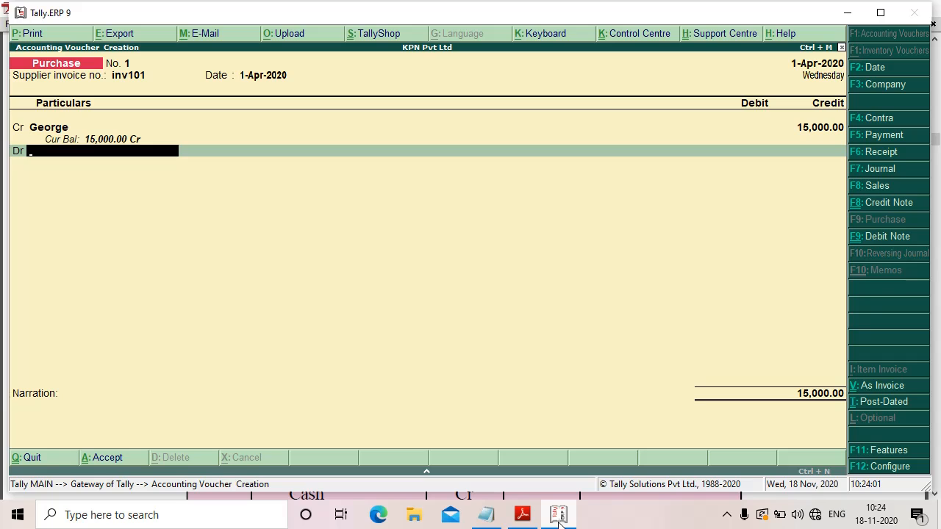
# Step: Create a Purchase ledger from the debit line under Purchase Accounts, with ledger type Not Applicable
pyautogui.hotkey('alt', 'c')
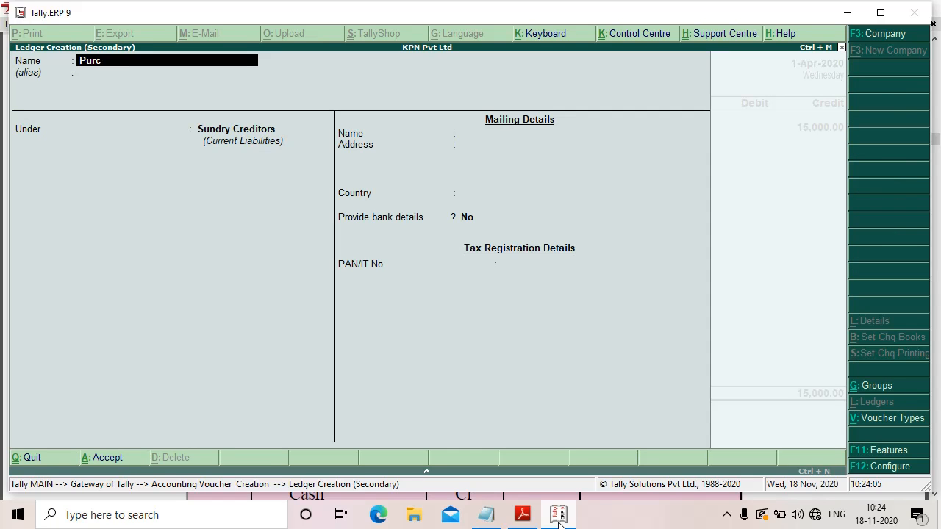
pyautogui.write('Purchase')
pyautogui.press('Return')
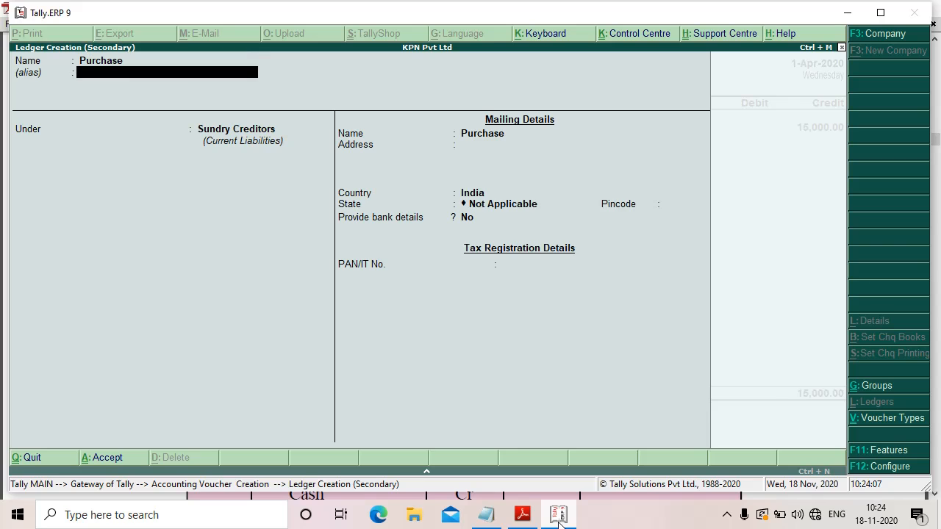
pyautogui.press('Return')
pyautogui.write('P')
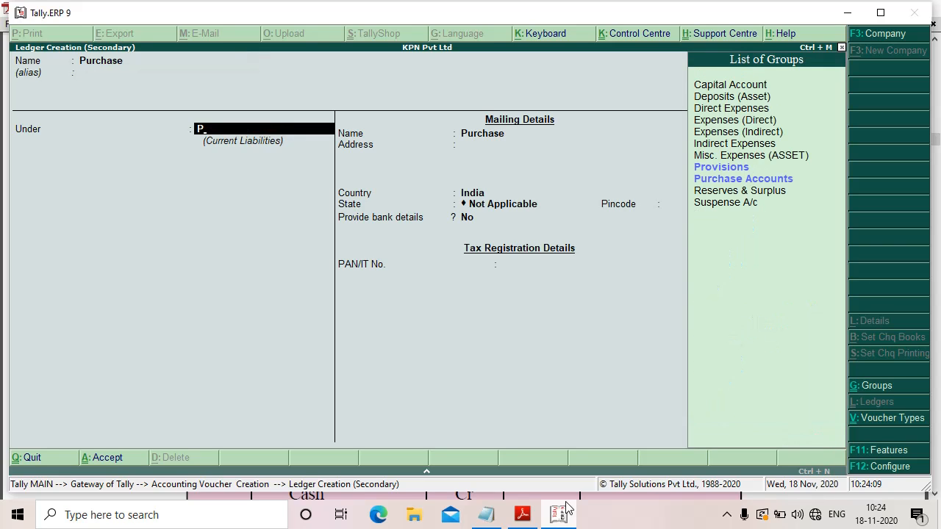
pyautogui.click(764, 183)
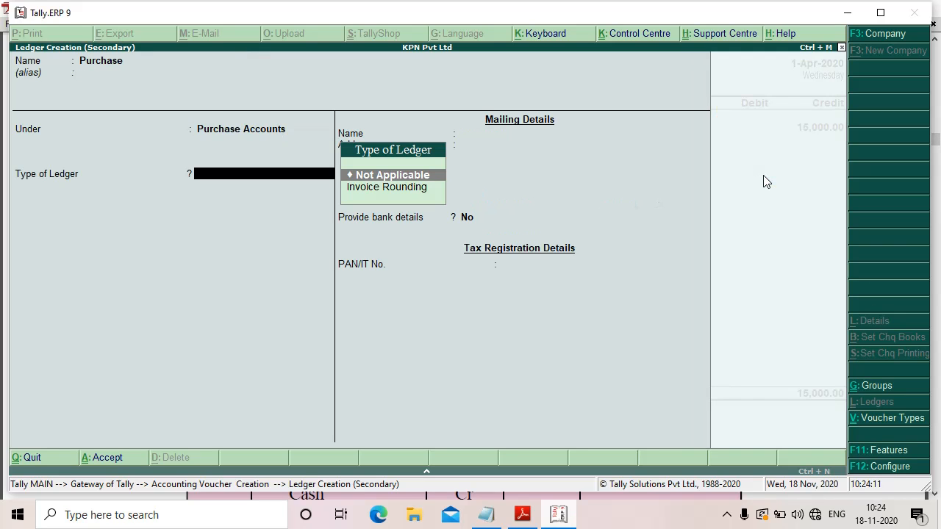
pyautogui.press('Return')
pyautogui.press('Return')
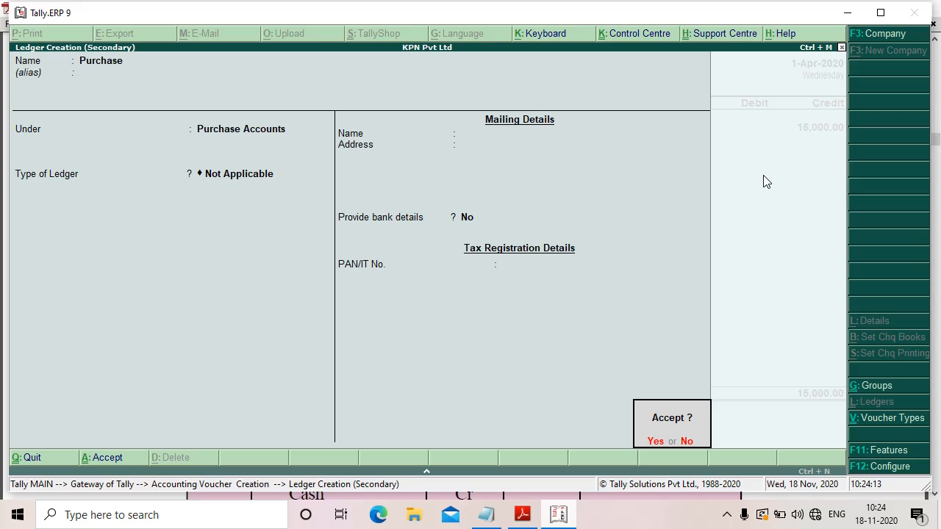
pyautogui.press('Return')
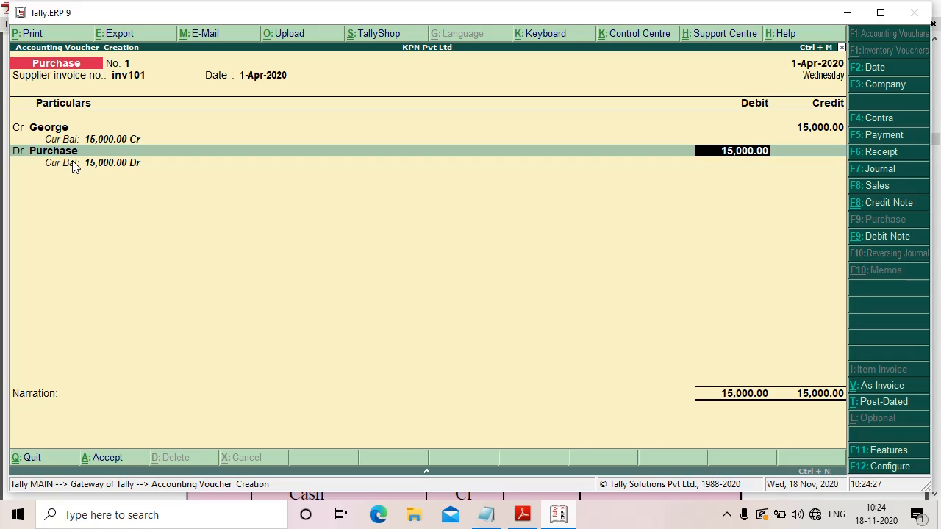
# Step: Compare the entry with the answer table in Adobe Reader, debit Purchase with 15,000.00 and save the Purchase voucher without a narration
pyautogui.click(523, 515)
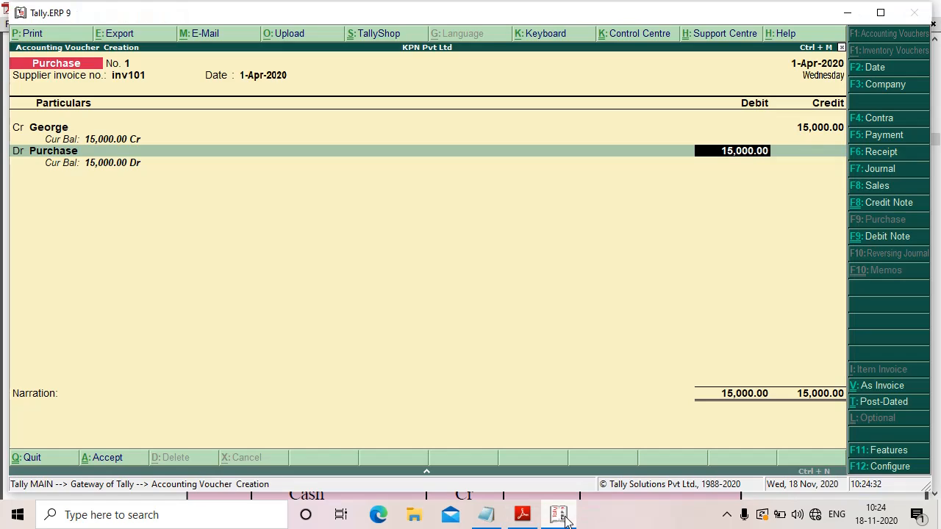
pyautogui.click(559, 514)
pyautogui.press('Return')
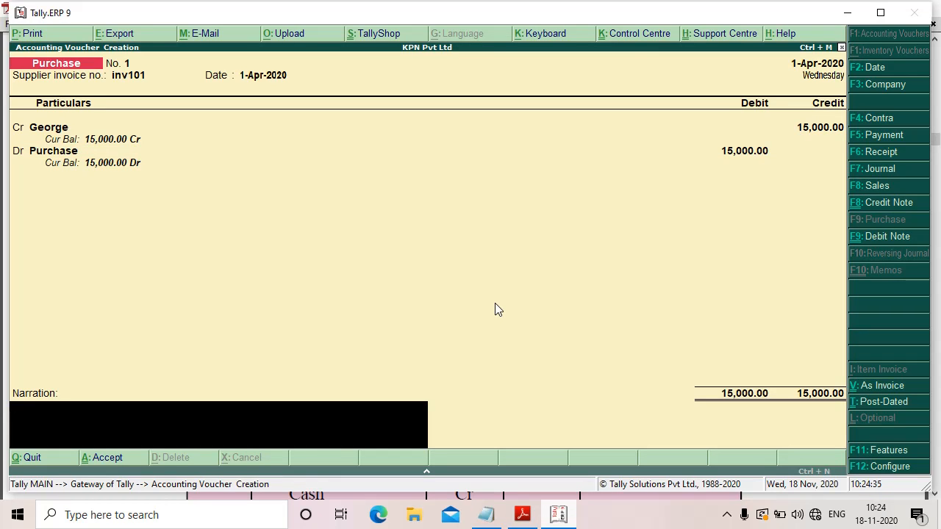
pyautogui.press('Return')
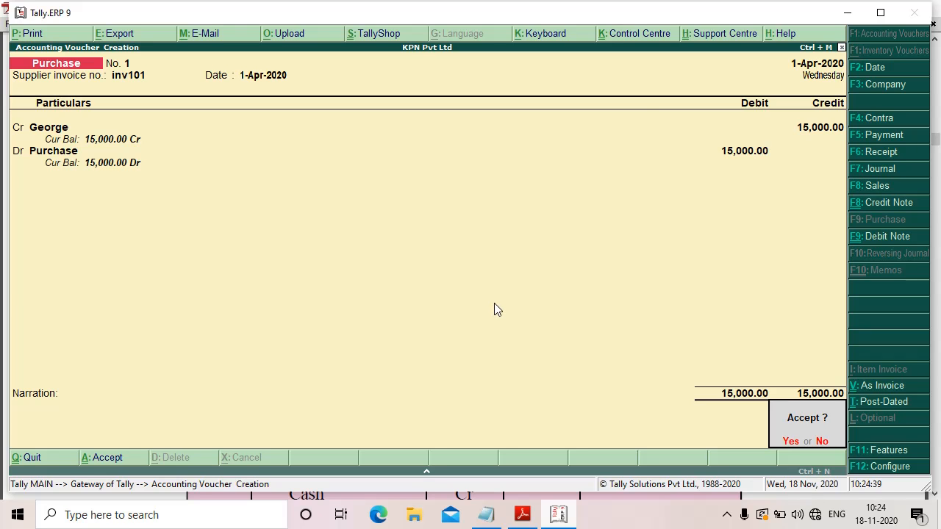
pyautogui.press('Return')
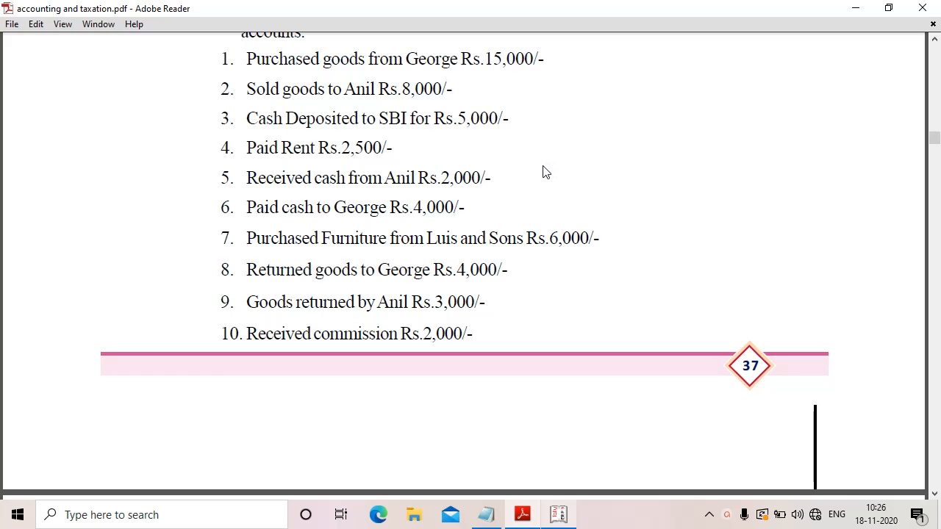
# Step: Review the voucher type and the debit and credit accounts of the second transaction in the answer table
pyautogui.scroll(-10, 477, 343)
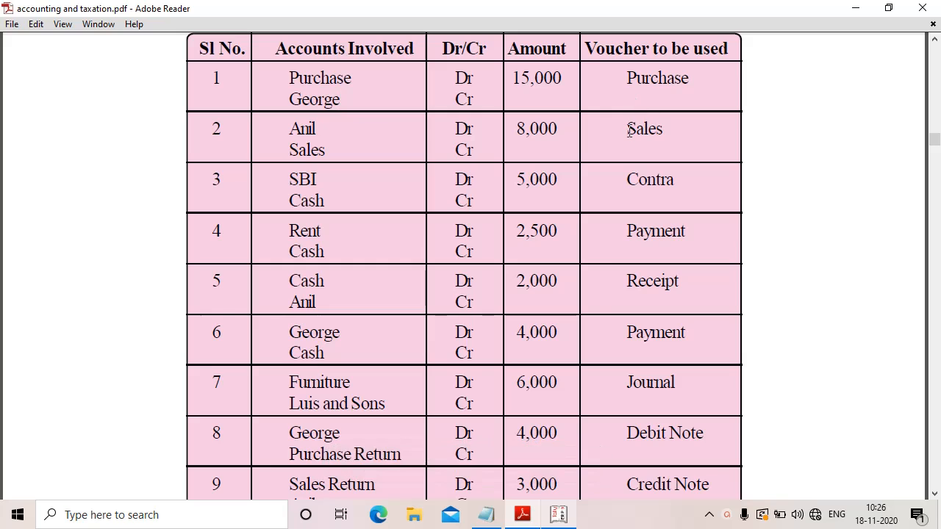
pyautogui.moveTo(627, 129); pyautogui.dragTo(718, 135)
pyautogui.click(699, 131)
pyautogui.moveTo(455, 126); pyautogui.dragTo(482, 129)
pyautogui.click(485, 131)
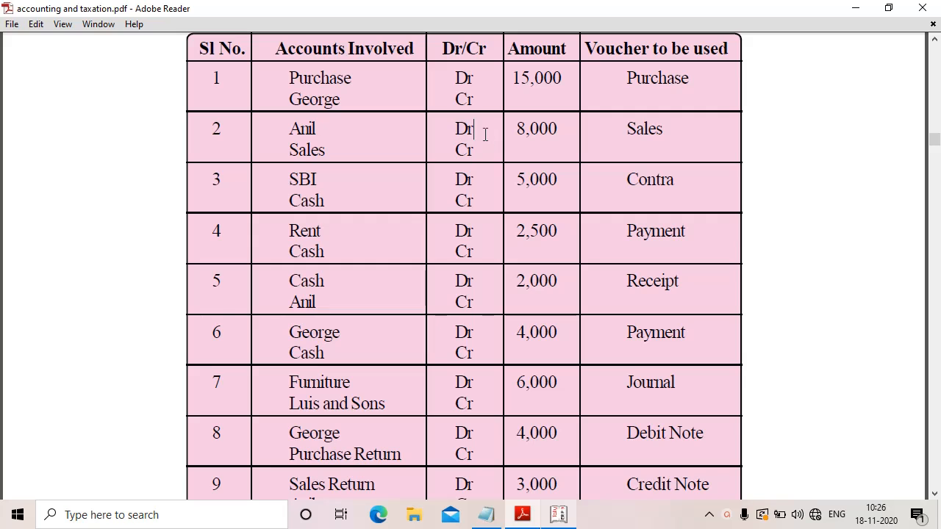
# Step: Switch to Tally.ERP 9, open a Sales voucher in voucher mode and enter reference number ivn201
pyautogui.click(572, 518)
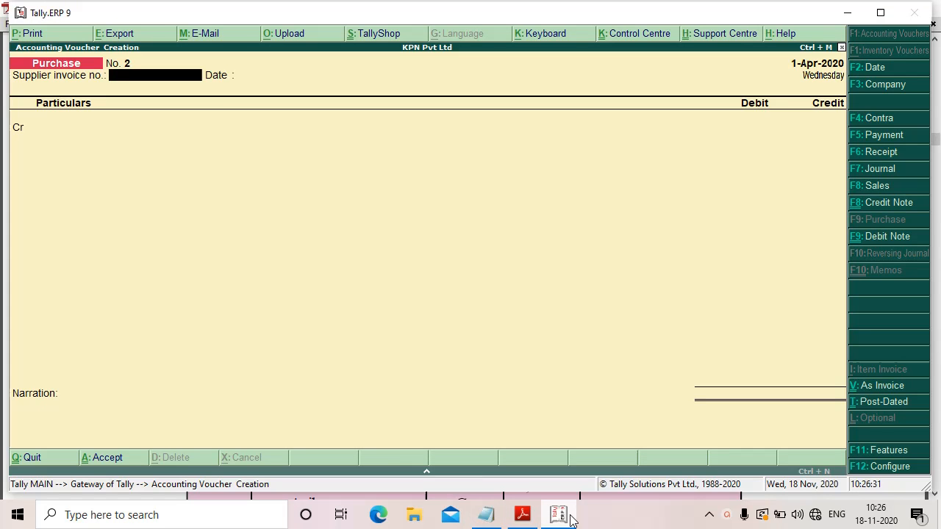
pyautogui.click(875, 187)
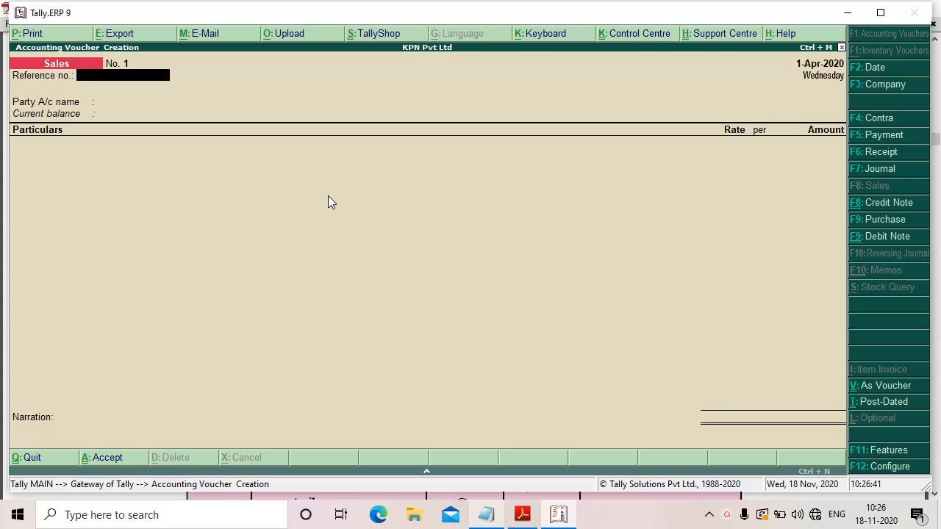
pyautogui.click(890, 388)
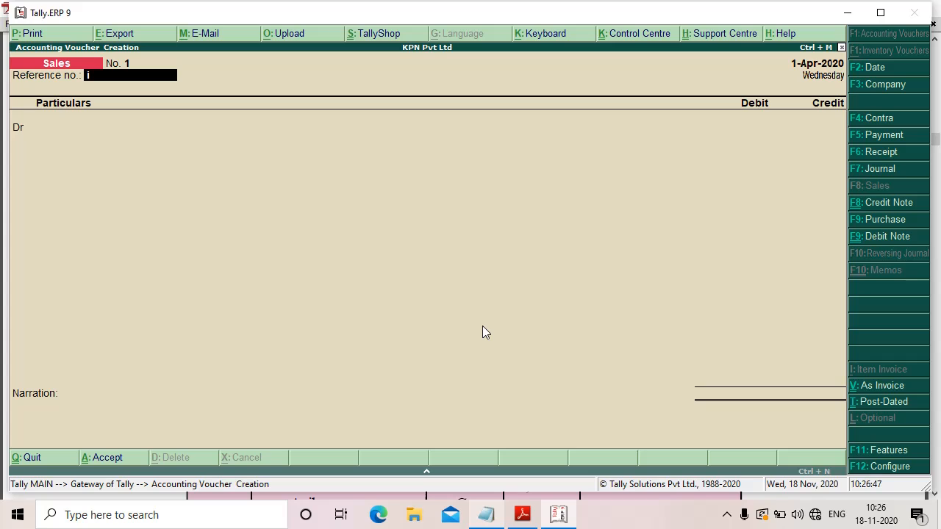
pyautogui.write('vn201')
pyautogui.press('Return')
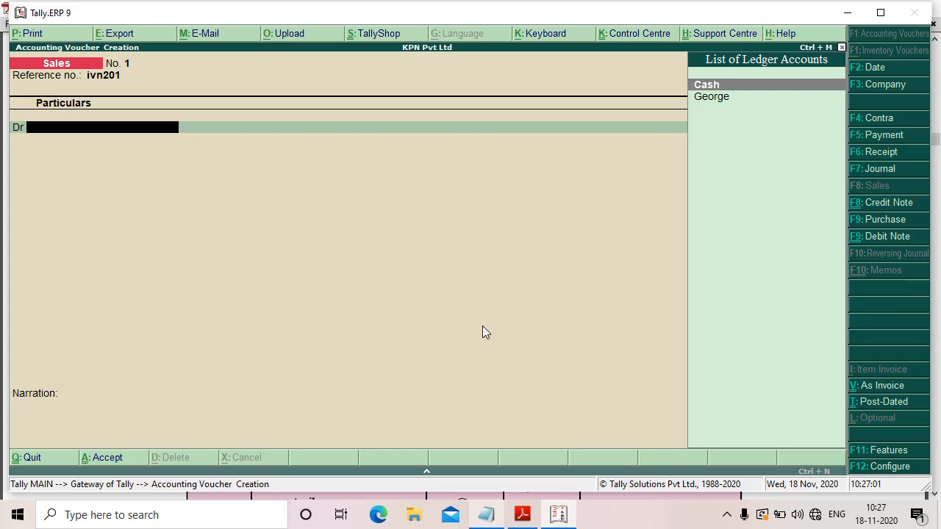
# Step: Start a new ledger for the customer from the debit line and group it under Sundry Debtors
pyautogui.hotkey('alt', 'c')
pyautogui.write('Anil')
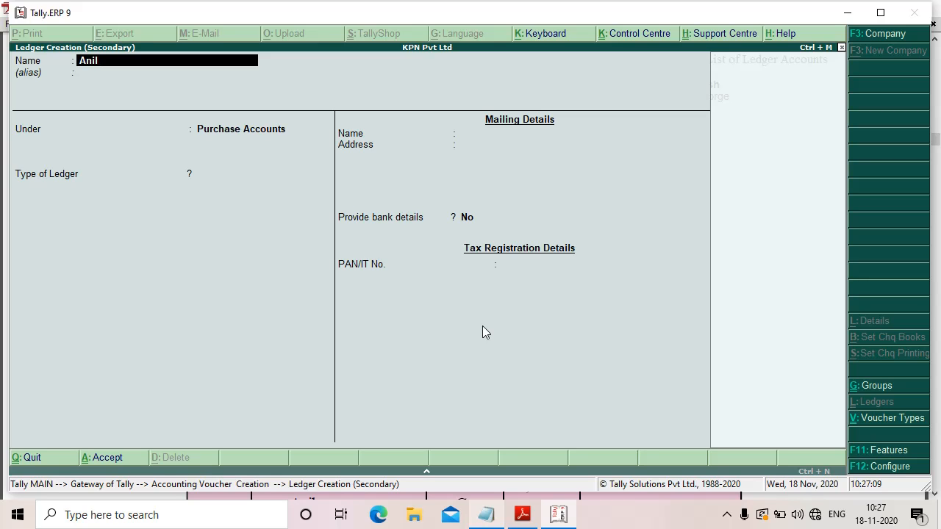
pyautogui.press('Return')
pyautogui.press('Return')
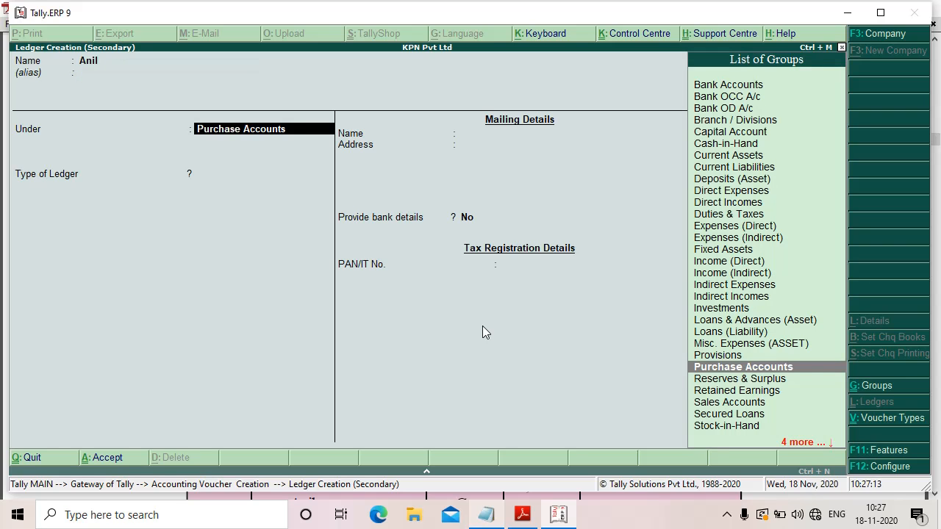
pyautogui.write('Su')
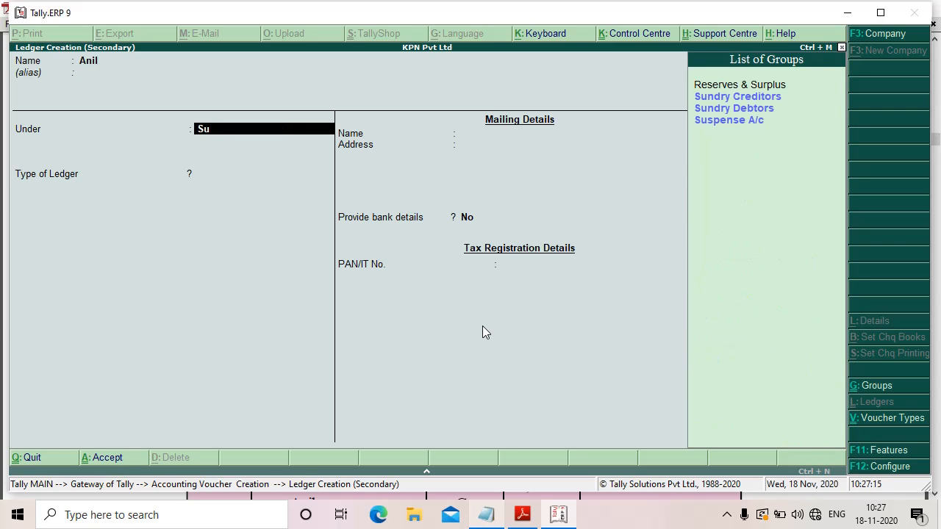
pyautogui.write('n')
pyautogui.press('Down')
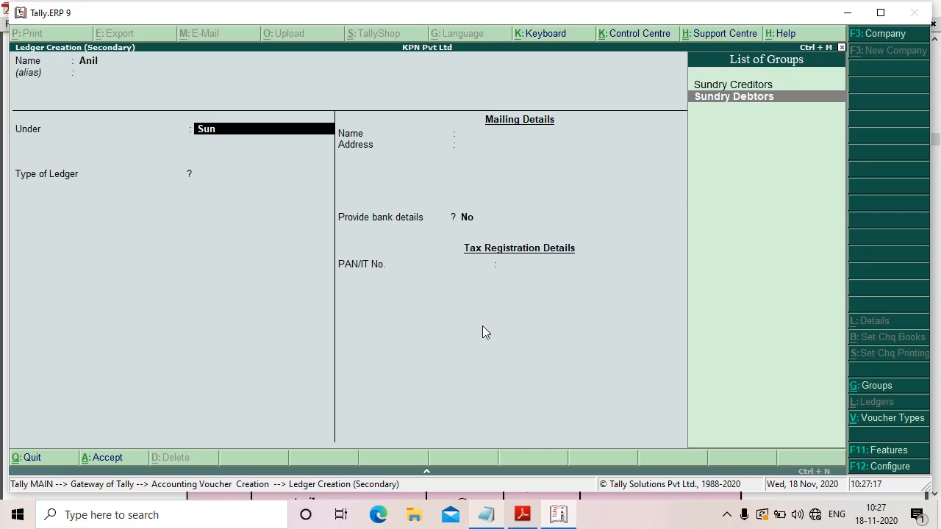
pyautogui.press('Return')
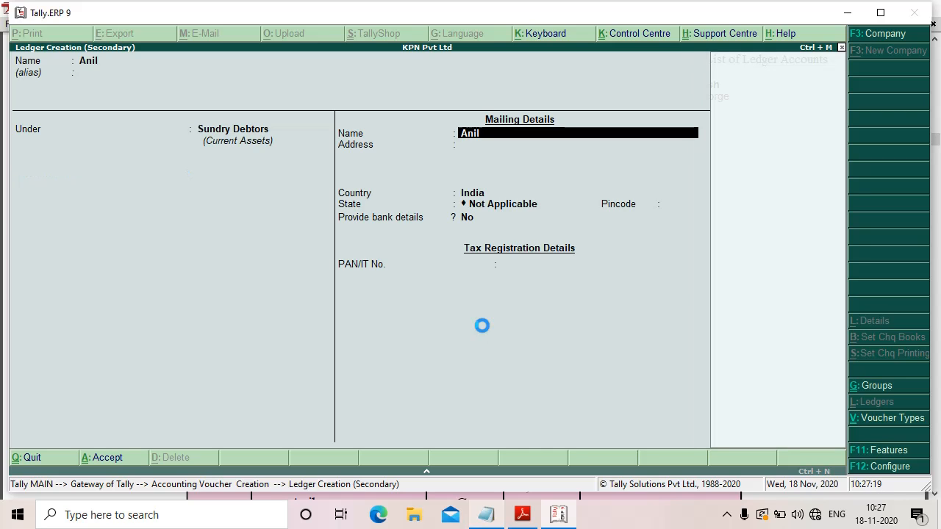
# Step: Set the customer ledger's state to Kerala, leave the remaining mailing and tax details at their defaults, and save the ledger
pyautogui.press('Return')
pyautogui.press('Return')
pyautogui.press('Return')
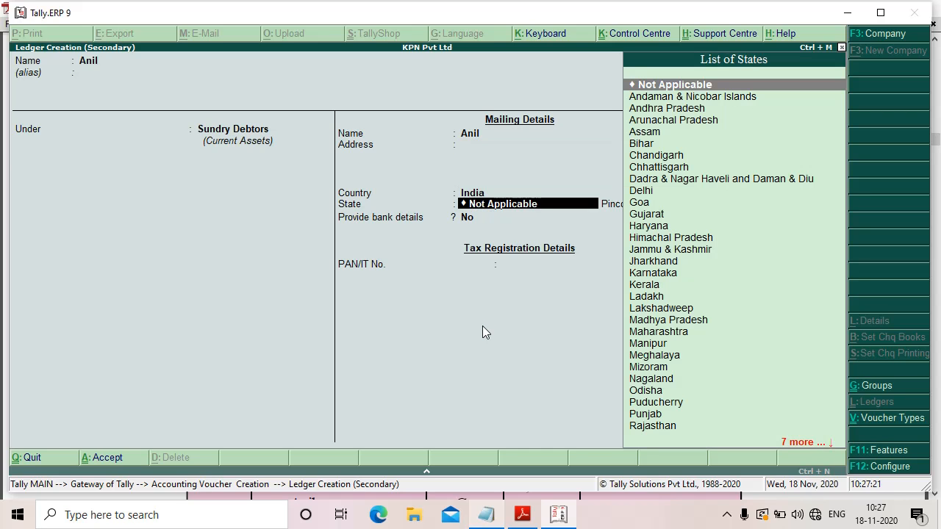
pyautogui.write('ker')
pyautogui.press('Return')
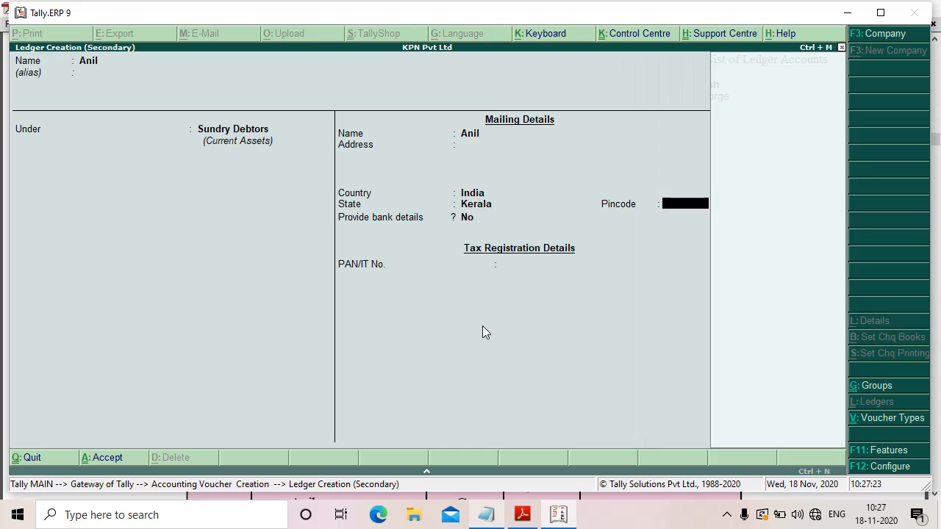
pyautogui.press('Return')
pyautogui.press('Return')
pyautogui.press('Return')
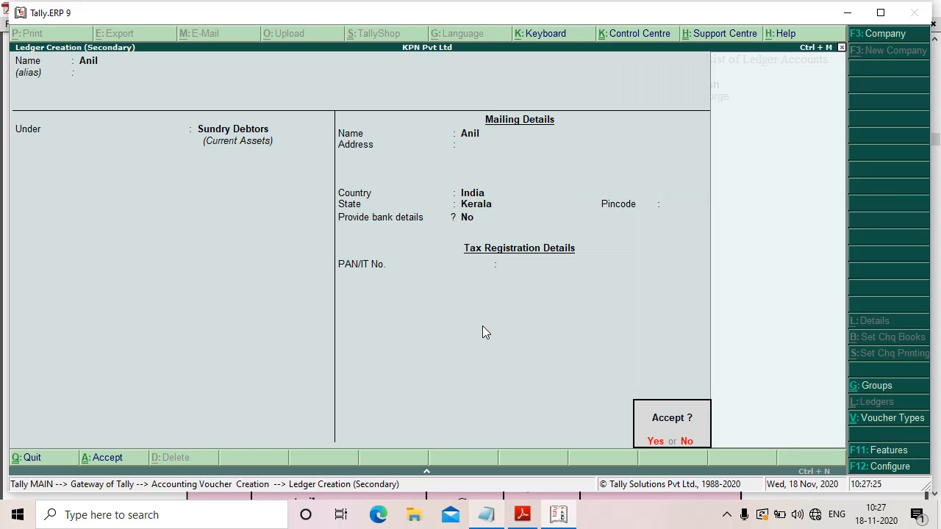
pyautogui.press('Return')
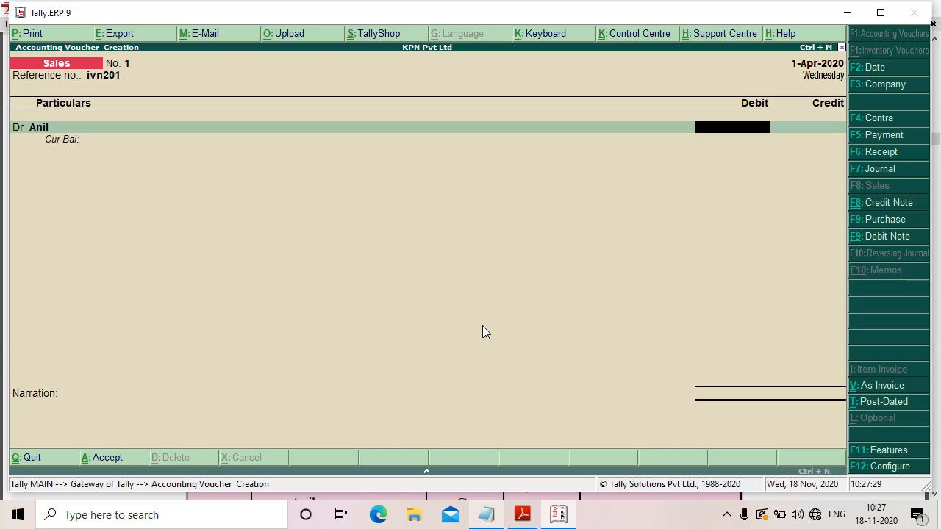
# Step: Debit the customer with 8,000 and create a Sales ledger for the credit line under Sales Accounts, with ledger type Not Applicable
pyautogui.write('8000')
pyautogui.press('Return')
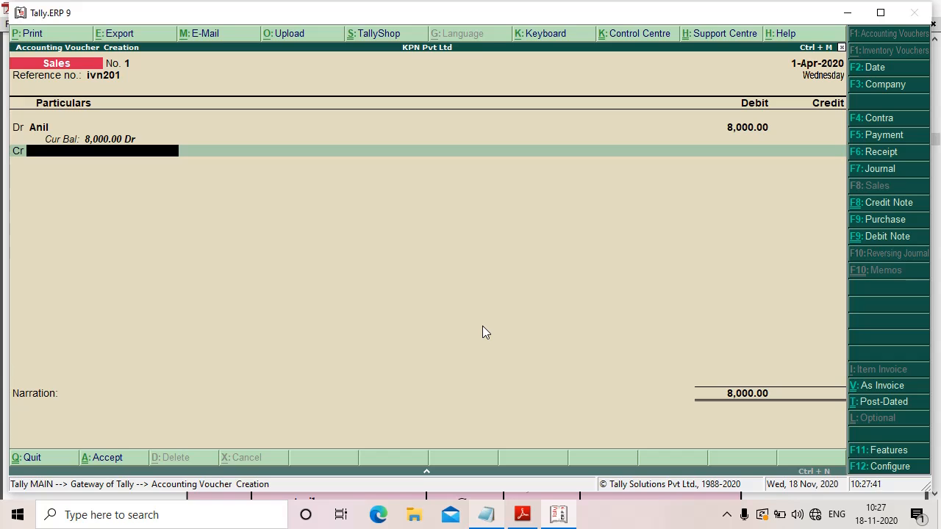
pyautogui.hotkey('alt', 'c')
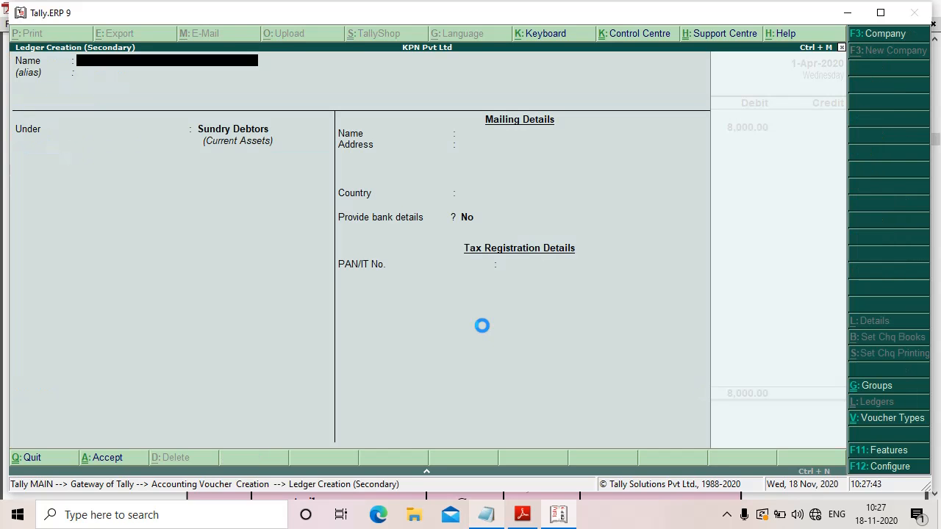
pyautogui.write('Sal')
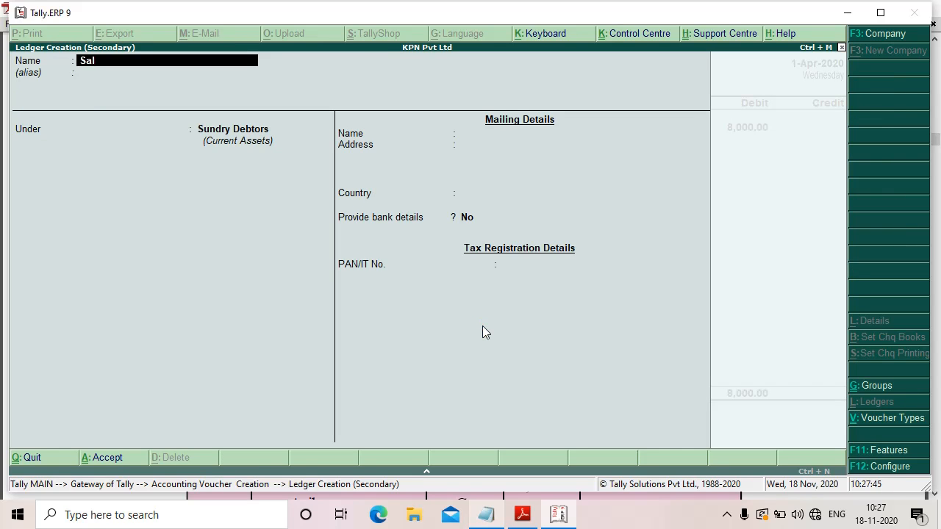
pyautogui.write('es')
pyautogui.press('Return')
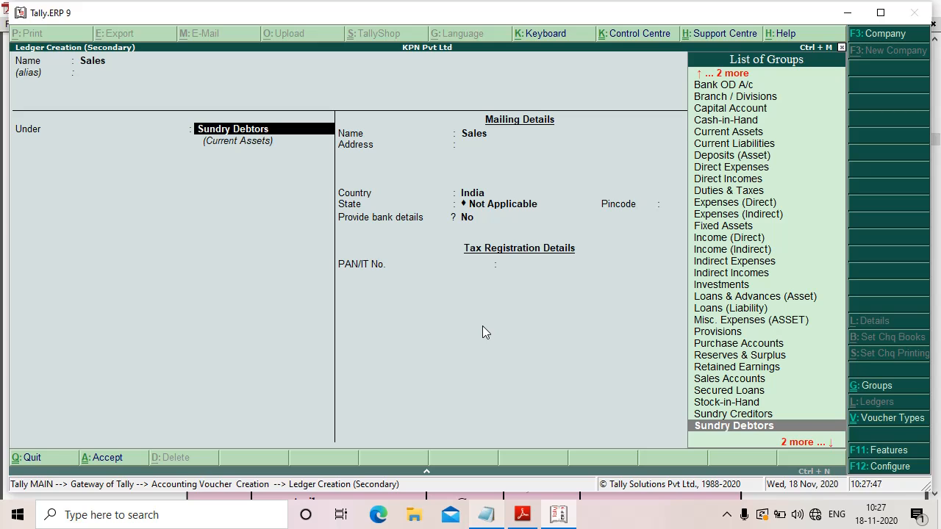
pyautogui.write('S')
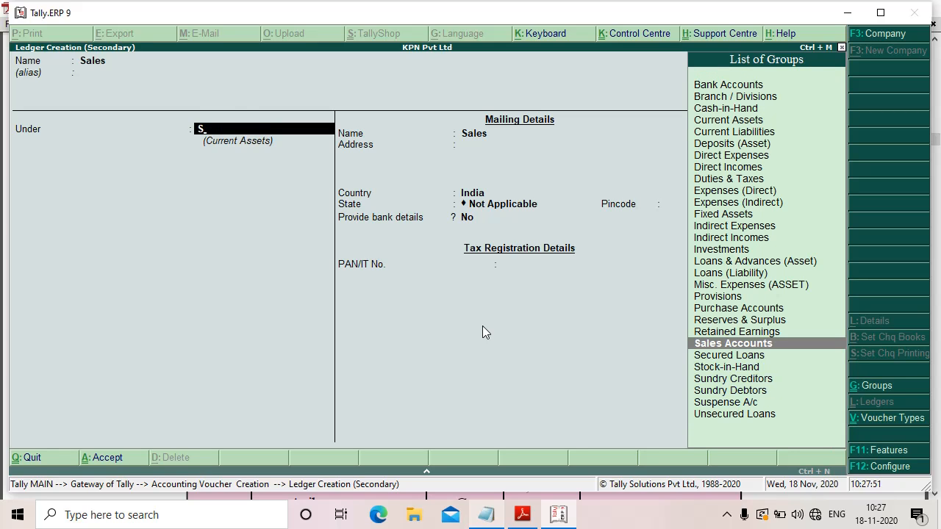
pyautogui.press('Return')
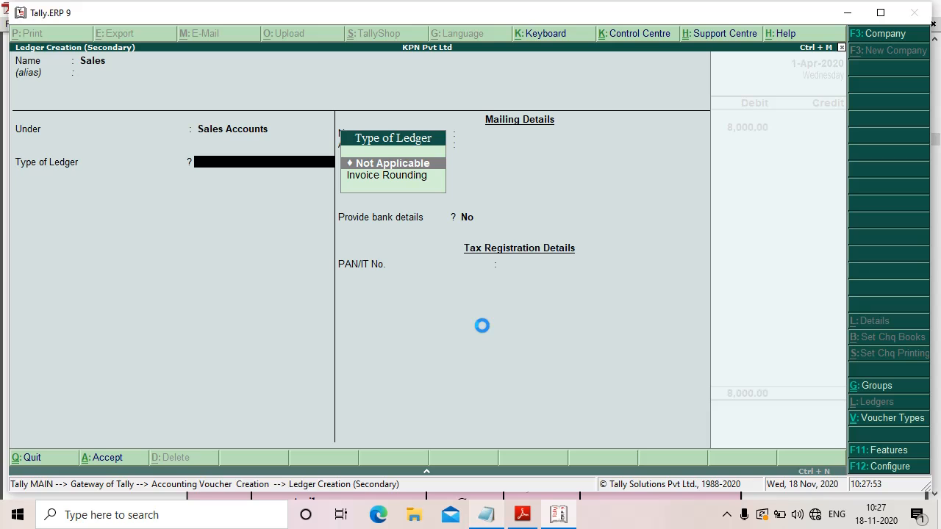
pyautogui.press('Return')
pyautogui.press('Return')
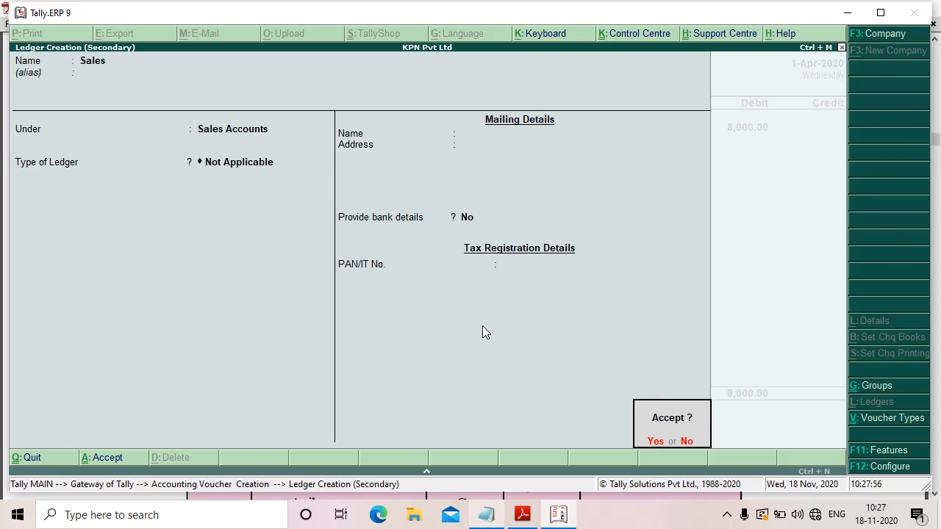
pyautogui.press('Return')
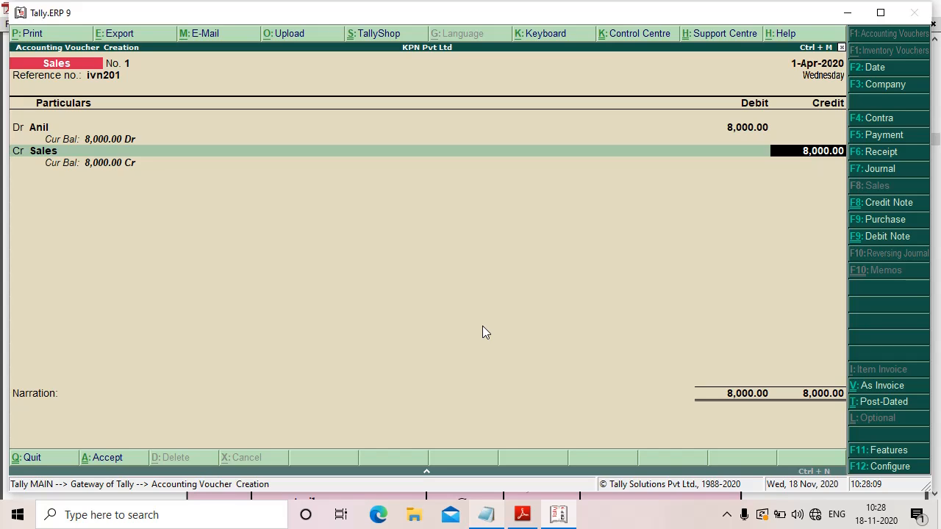
# Step: Credit Sales with 8,000.00 and save the Sales voucher without a narration
pyautogui.press('Return')
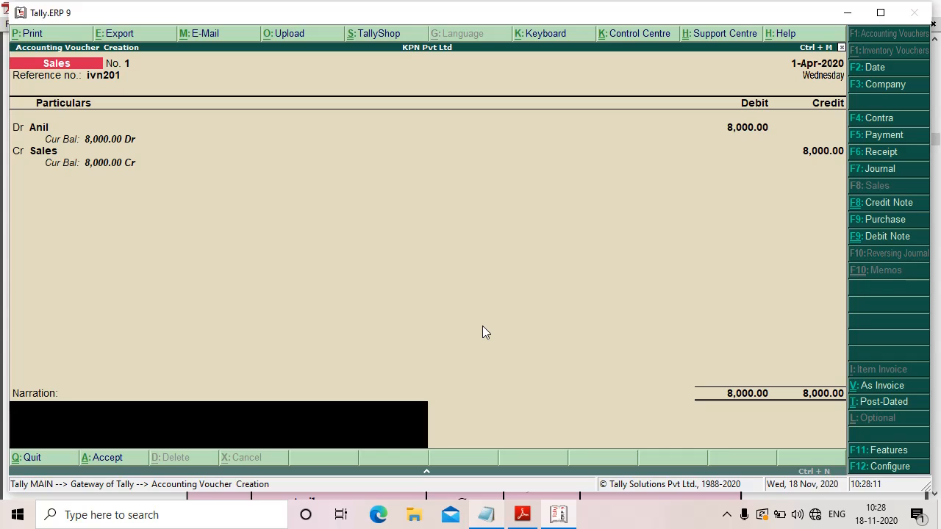
pyautogui.press('Return')
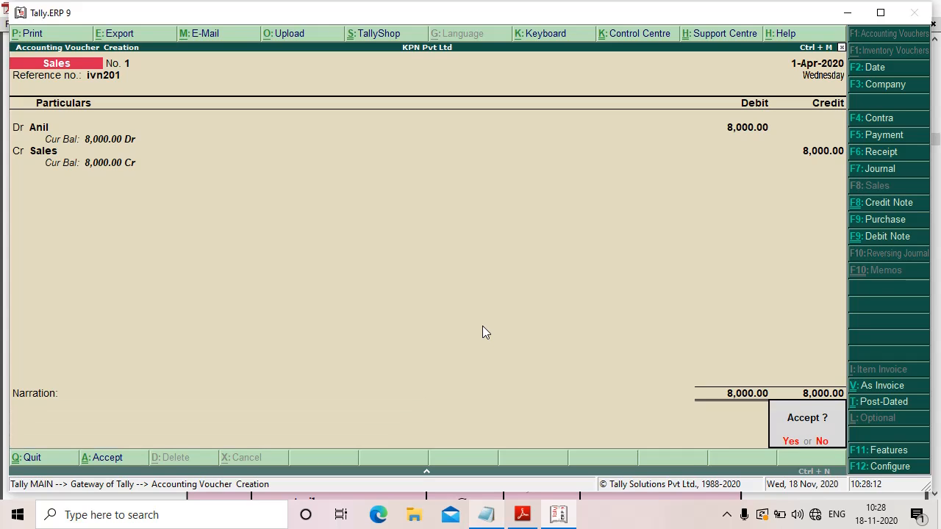
pyautogui.press('Return')
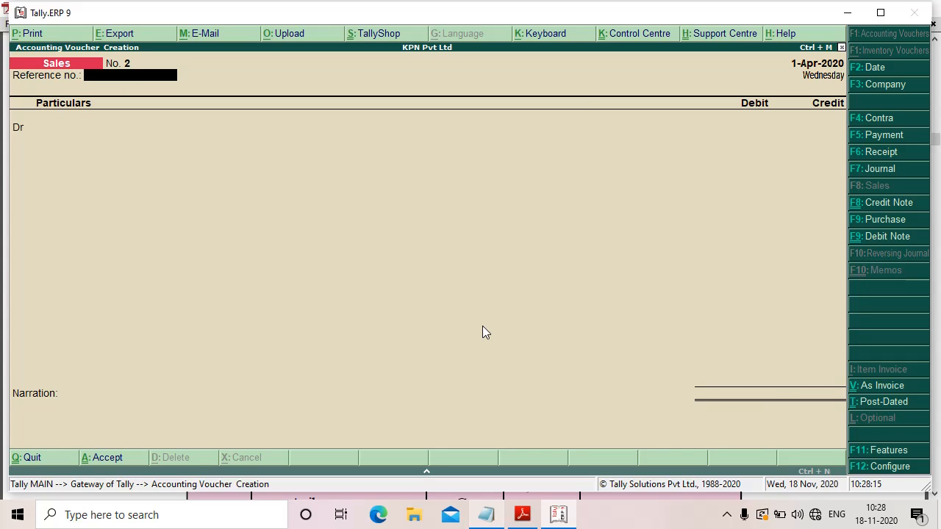
# Step: Switch to Adobe Reader and review the accounts, amount and voucher type of the third transaction in the answer table
pyautogui.click(519, 518)
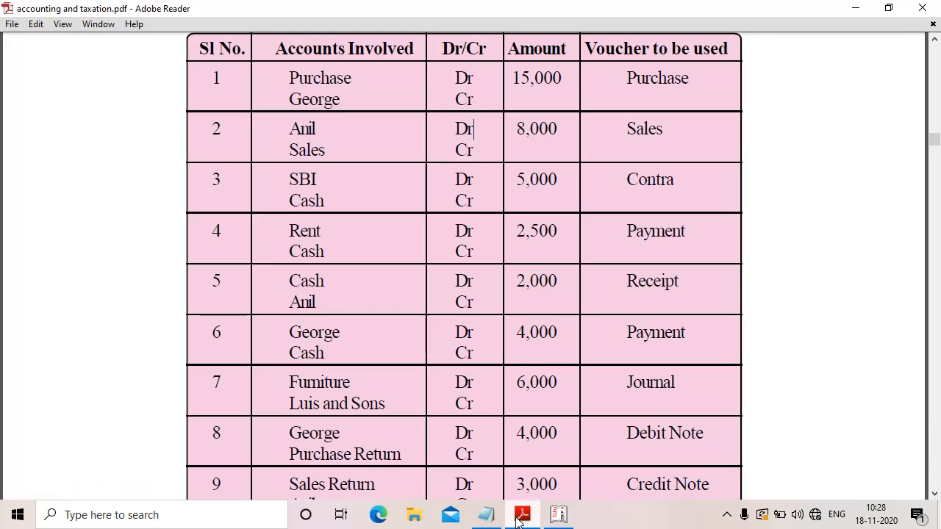
pyautogui.click(285, 178)
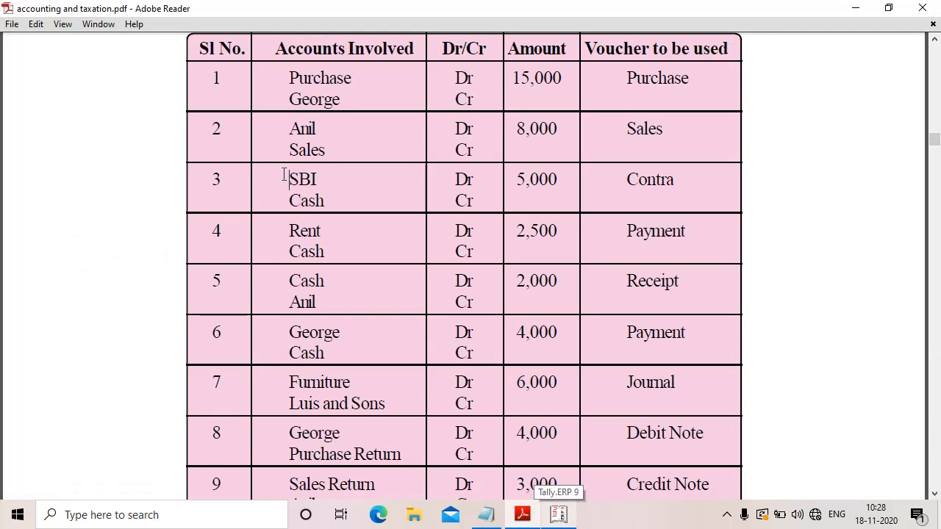
pyautogui.moveTo(284, 175); pyautogui.dragTo(702, 203)
pyautogui.click(707, 197)
pyautogui.moveTo(629, 179); pyautogui.dragTo(743, 203)
pyautogui.click(743, 205)
# Step: Read the third transaction's wording in Qn.8 and compare it with the voucher type given in the answer table
pyautogui.scroll(15, 742, 187)
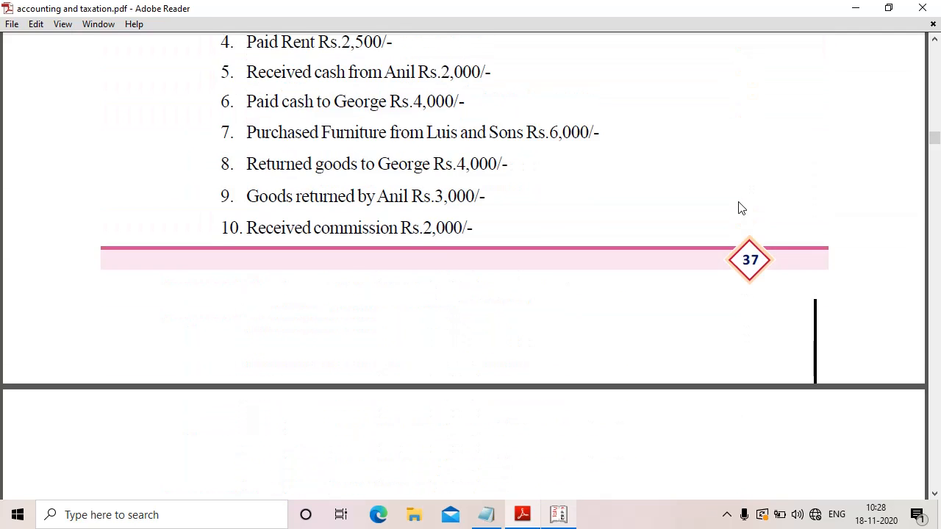
pyautogui.scroll(4, 735, 209)
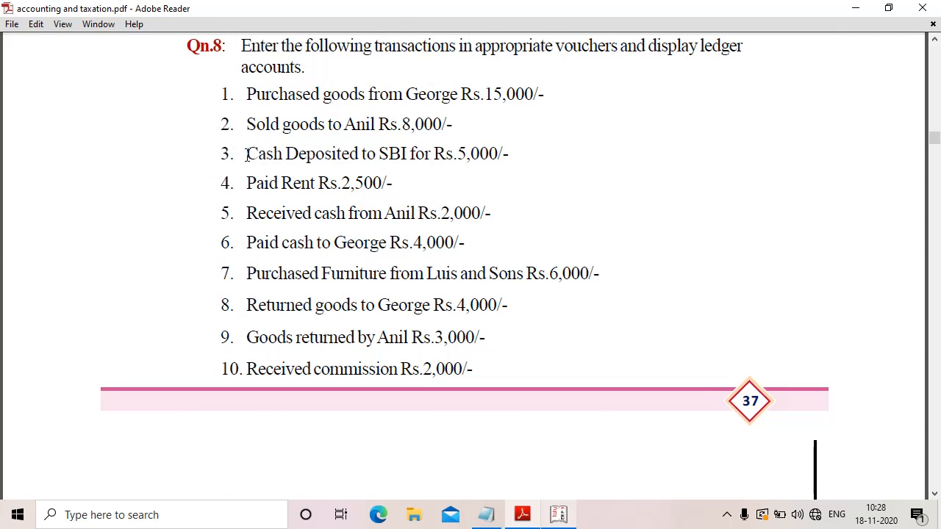
pyautogui.moveTo(247, 155); pyautogui.dragTo(431, 156)
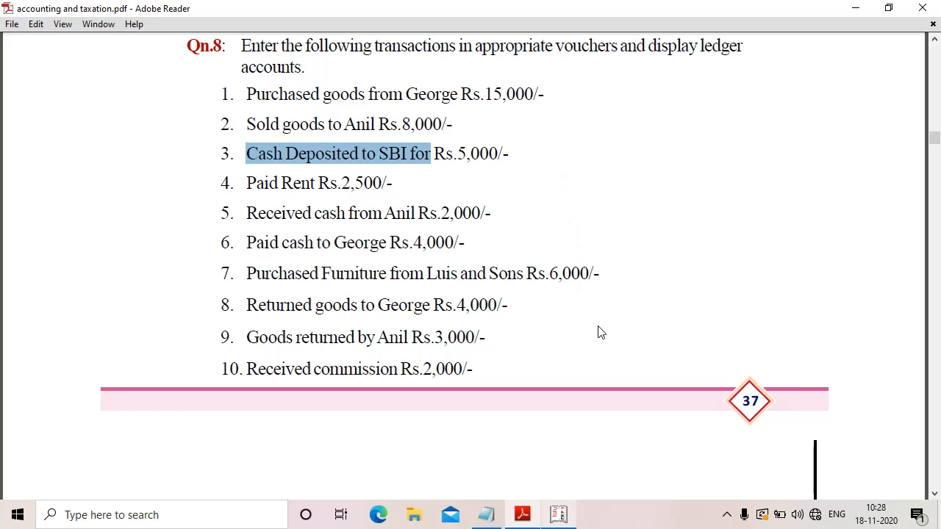
pyautogui.scroll(-10, 599, 327)
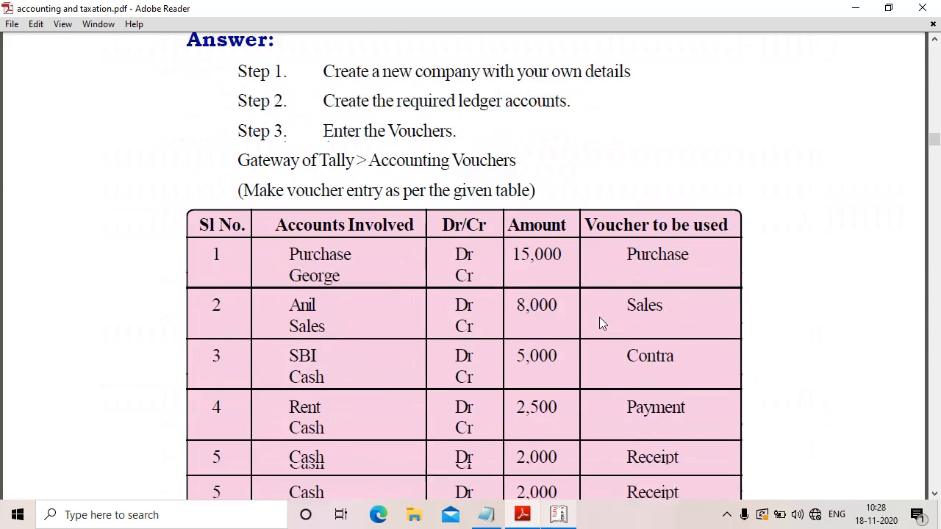
pyautogui.scroll(-2, 600, 317)
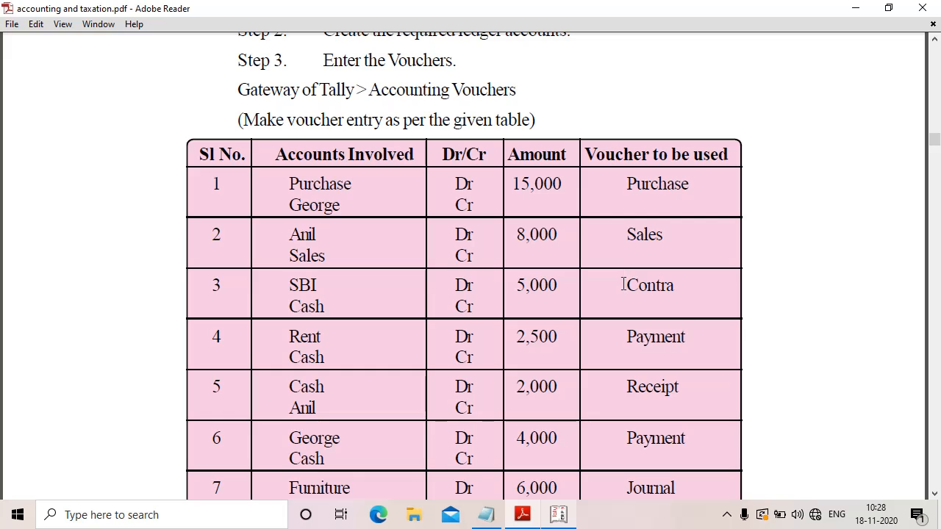
pyautogui.moveTo(623, 284); pyautogui.dragTo(704, 282)
pyautogui.click(701, 290)
# Step: Switch to Tally.ERP 9, open a Contra voucher and credit Cash with 5,000, accepting the negative cash balance
pyautogui.click(559, 514)
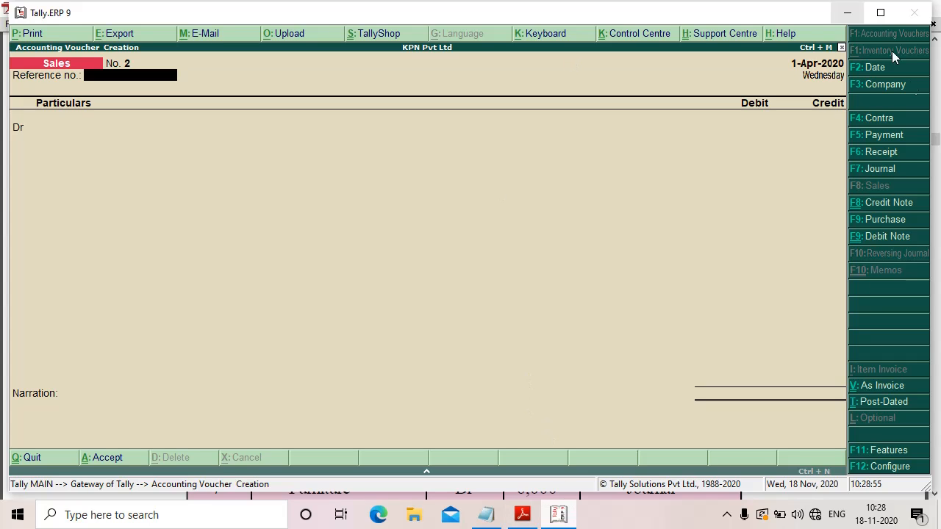
pyautogui.click(883, 118)
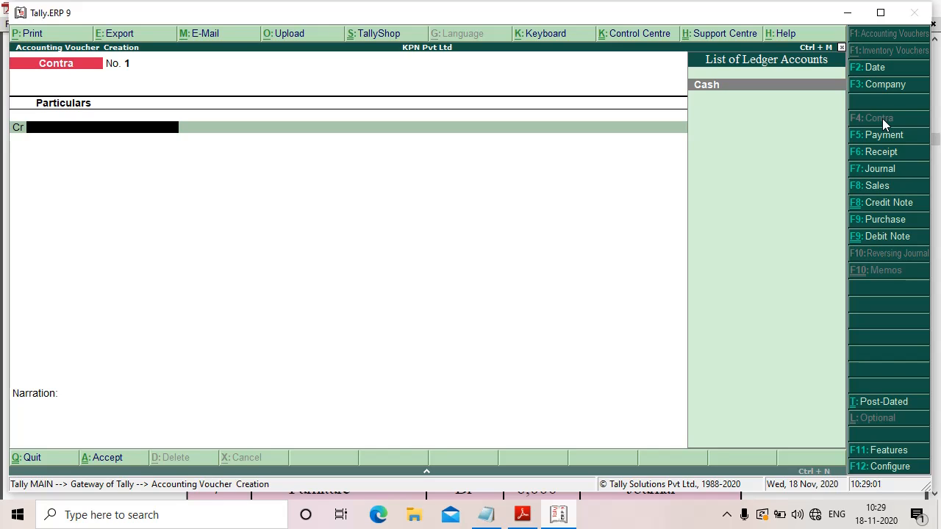
pyautogui.write('Ca')
pyautogui.press('Return')
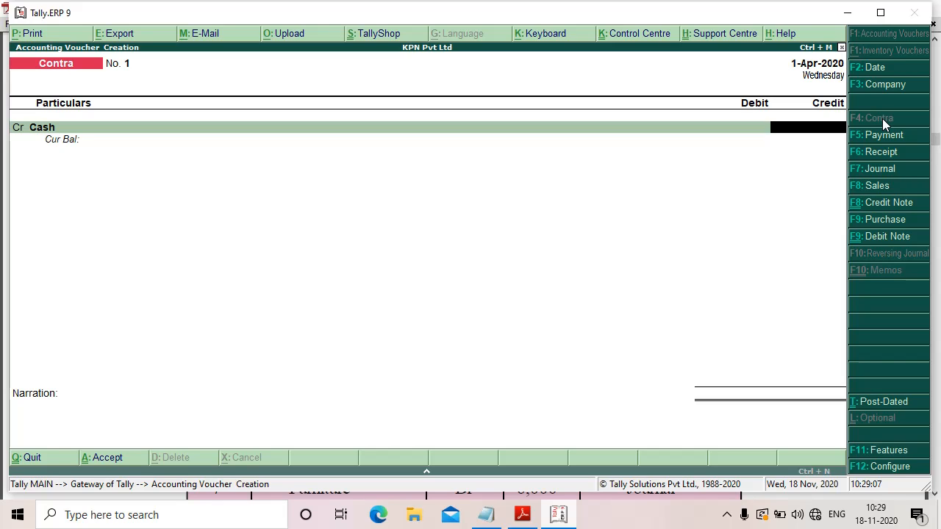
pyautogui.write('5000')
pyautogui.press('Return')
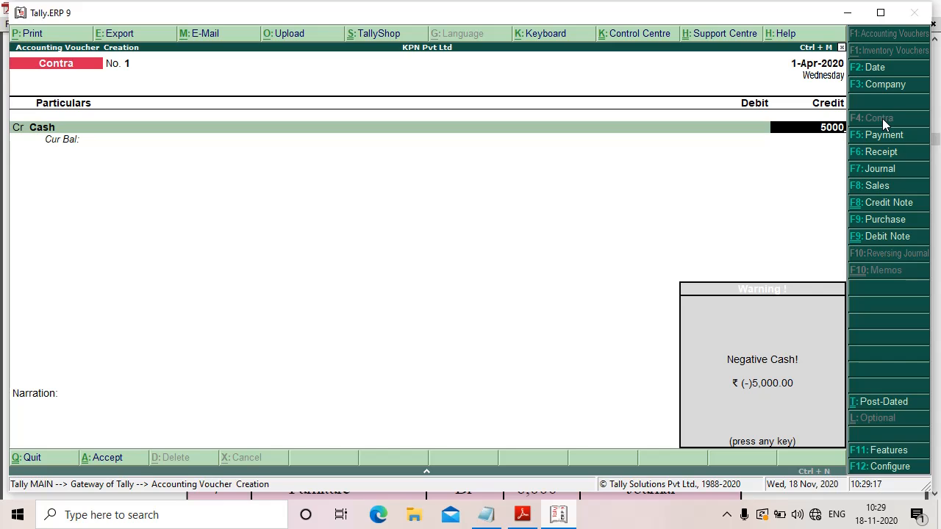
pyautogui.press('Return')
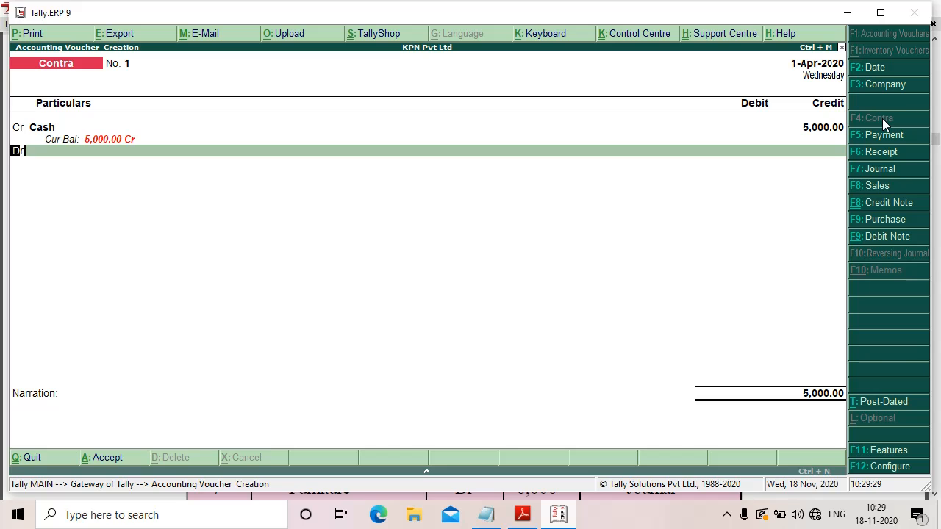
# Step: Start a new ledger named SBI under the Bank Accounts group for the Contra voucher's debit line
pyautogui.press('Return')
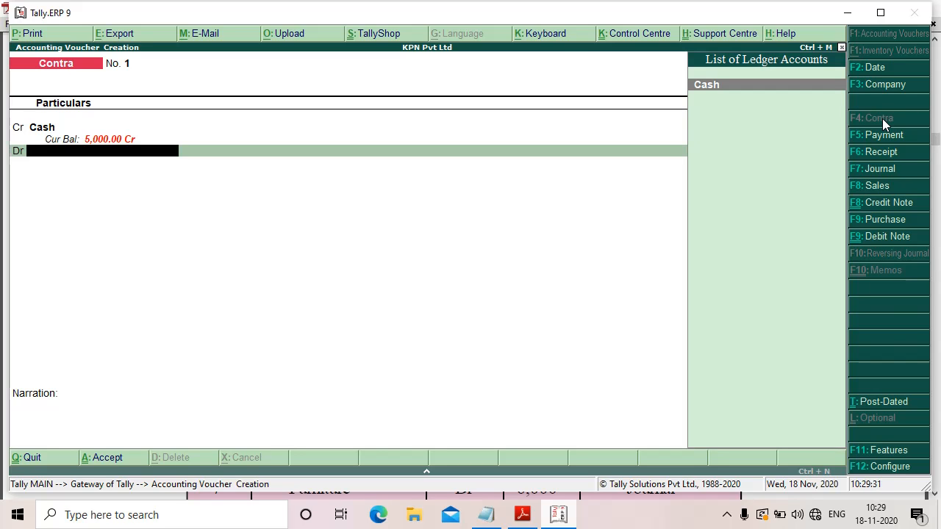
pyautogui.hotkey('alt', 'c')
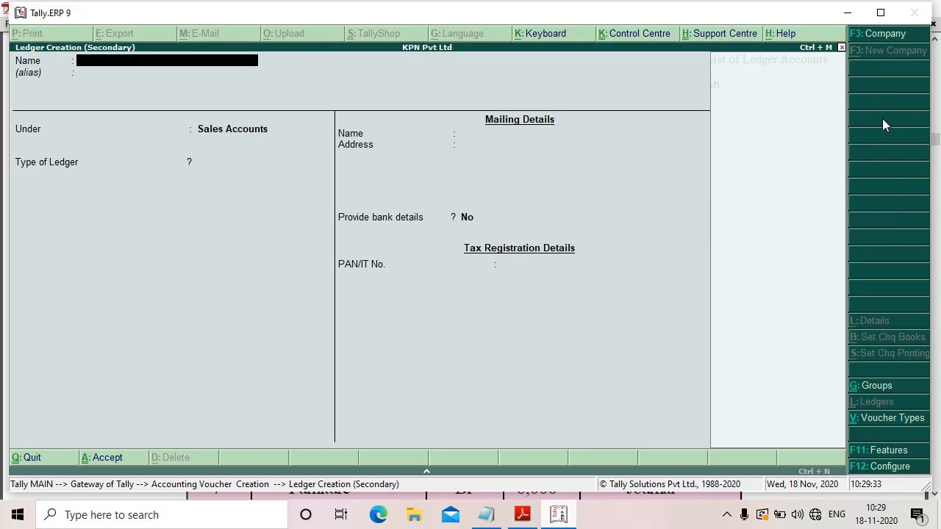
pyautogui.write('SBI')
pyautogui.press('Return')
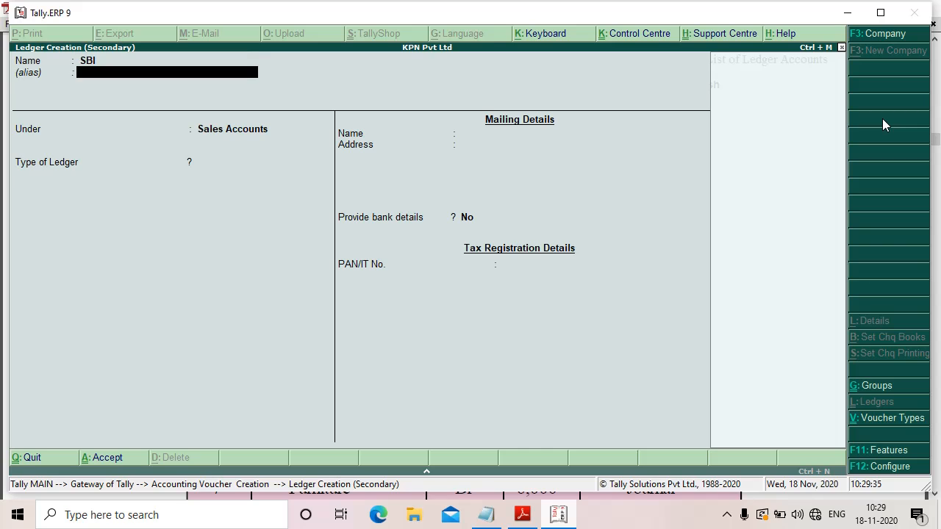
pyautogui.press('Return')
pyautogui.write('B')
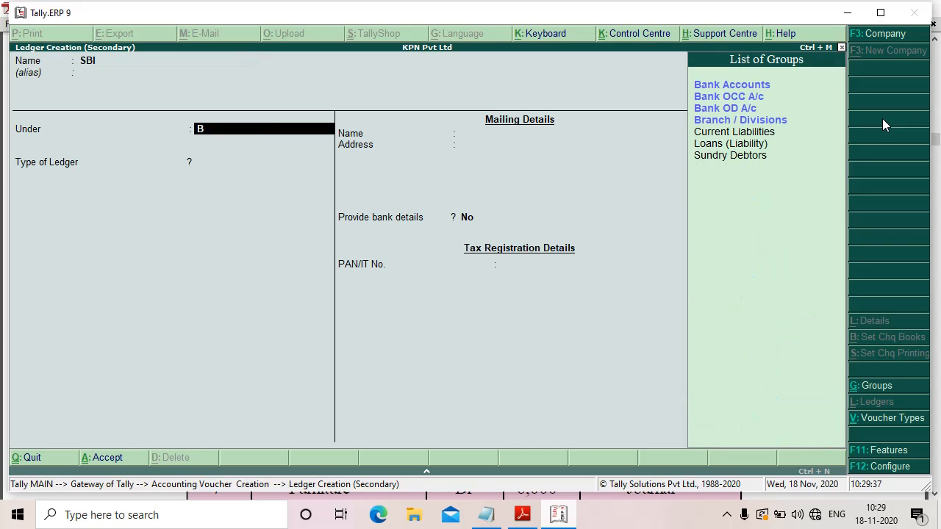
pyautogui.click(750, 87)
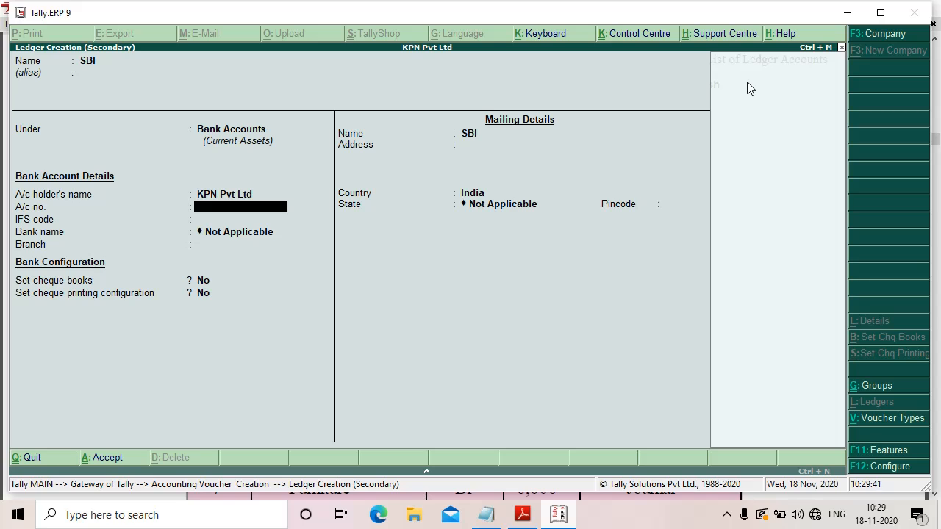
# Step: Leave the remaining bank account and mailing details at their defaults and save the SBI ledger
pyautogui.press('Return')
pyautogui.press('Return')
pyautogui.press('Return')
pyautogui.press('Return')
pyautogui.press('Return')
pyautogui.press('Return')
pyautogui.press('Return')
pyautogui.press('Return')
pyautogui.press('Return')
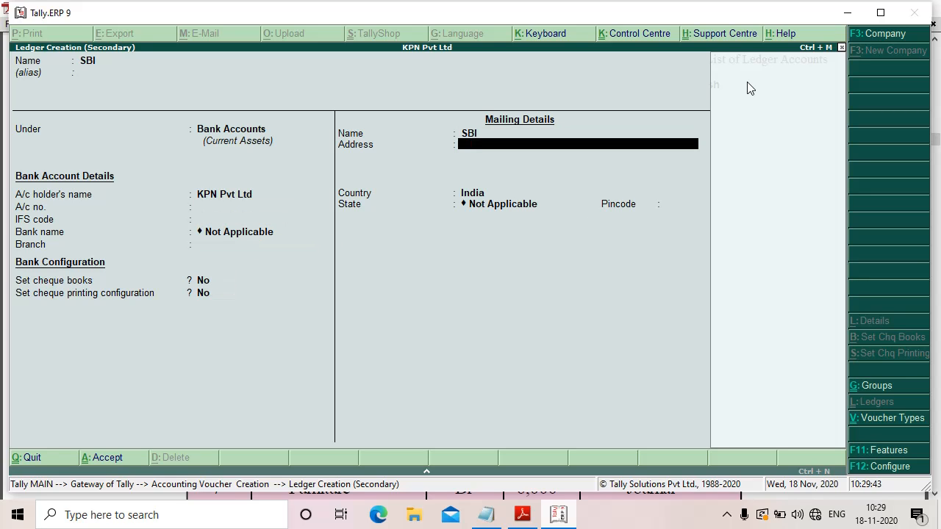
pyautogui.press('Return')
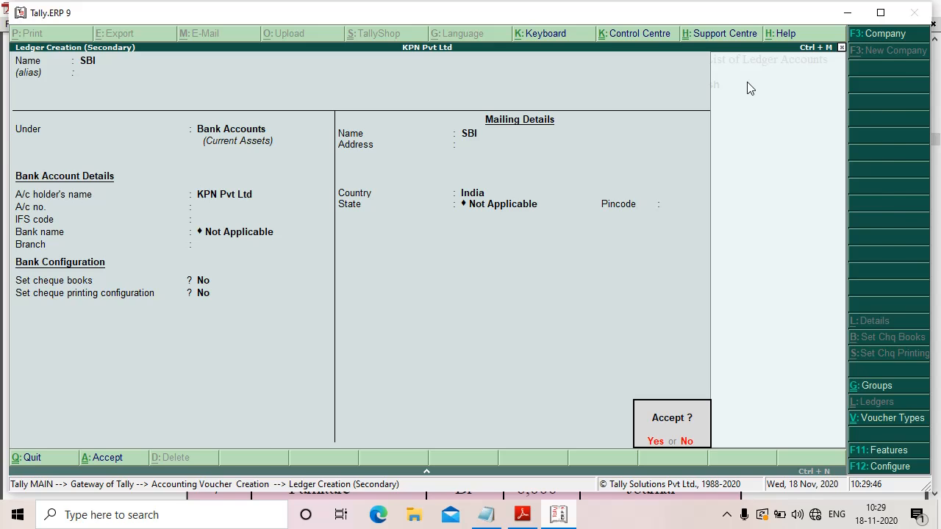
pyautogui.press('Return')
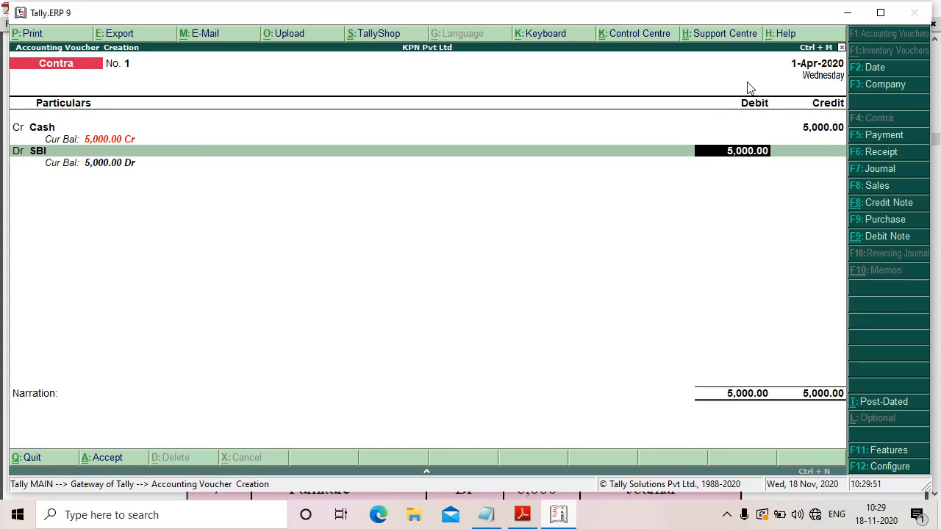
# Step: Debit SBI with 5,000.00 as a cash deposit of five 1000 notes and save the Contra voucher without a narration
pyautogui.press('Return')
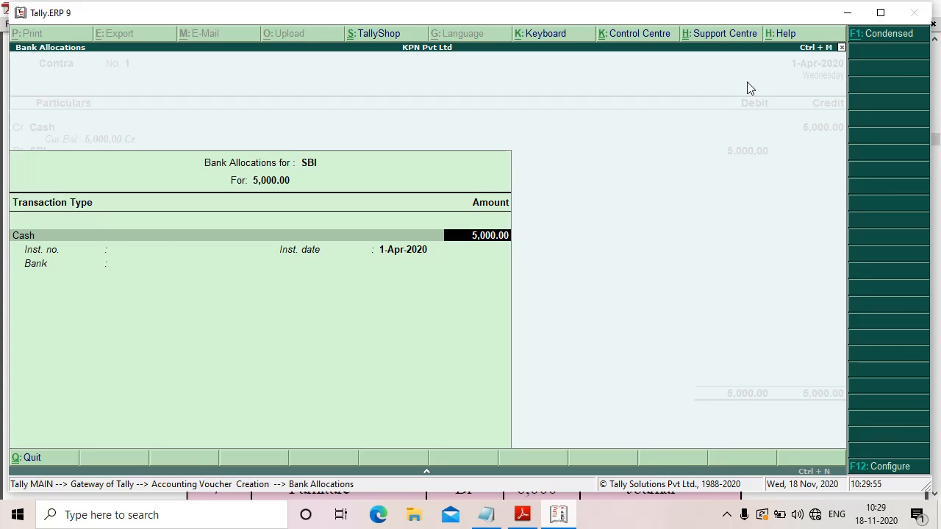
pyautogui.press('Return')
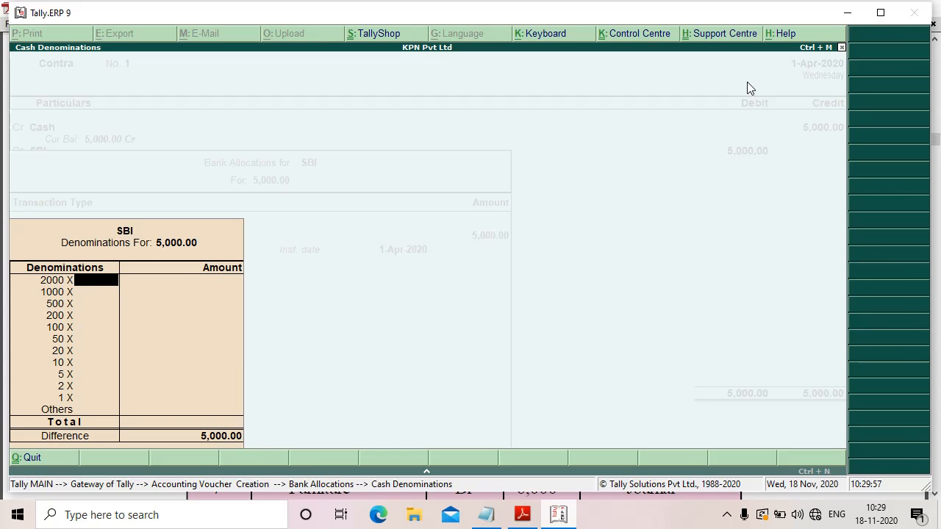
pyautogui.press('Return')
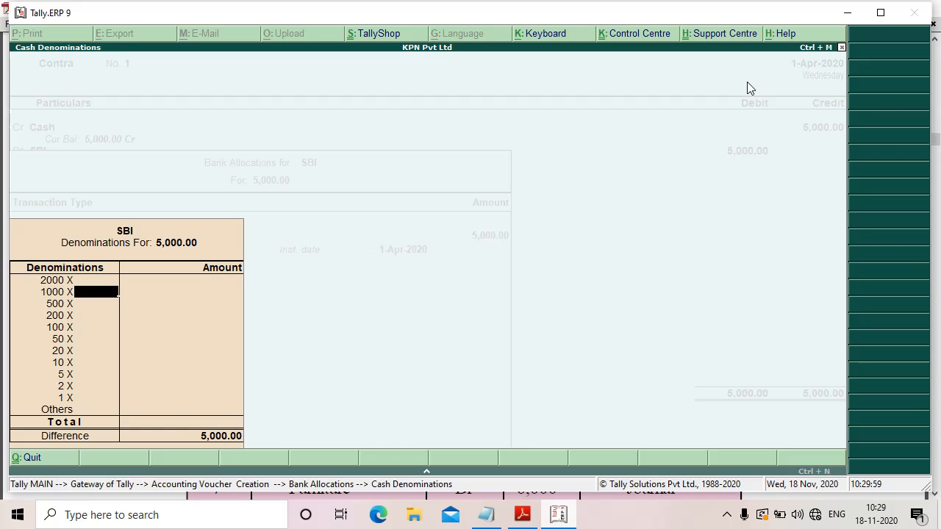
pyautogui.write('5')
pyautogui.press('Return')
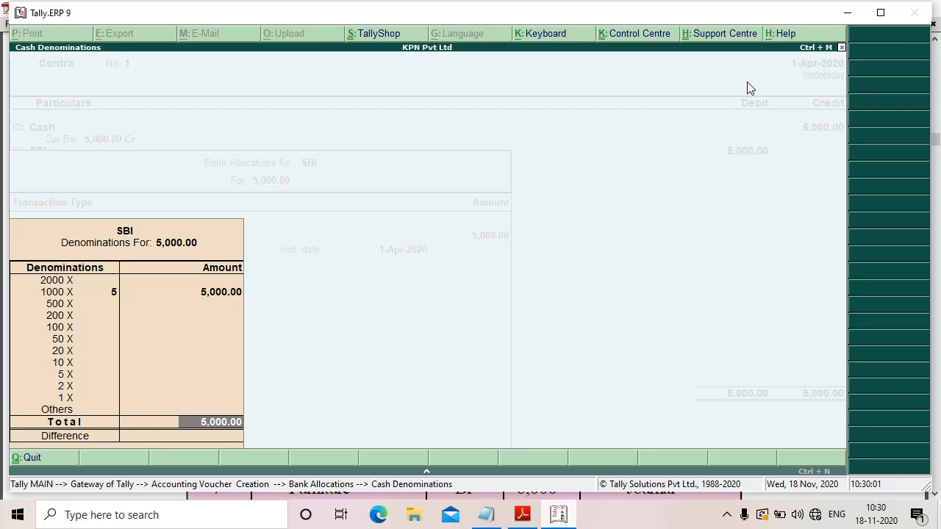
pyautogui.press('Return')
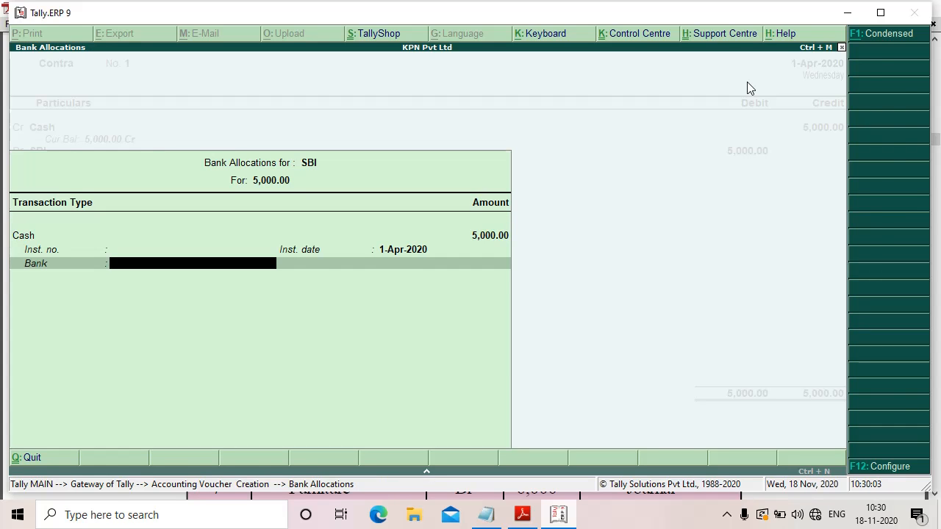
pyautogui.press('Return')
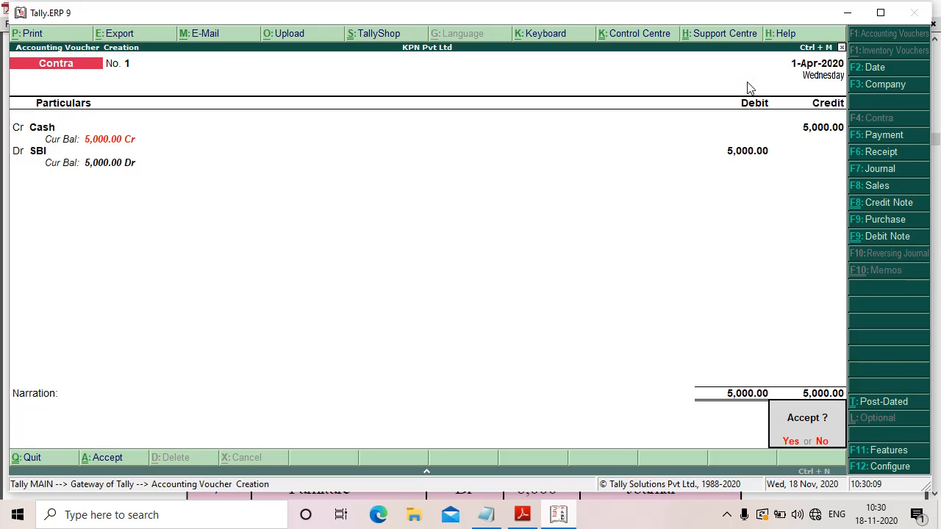
pyautogui.press('Return')
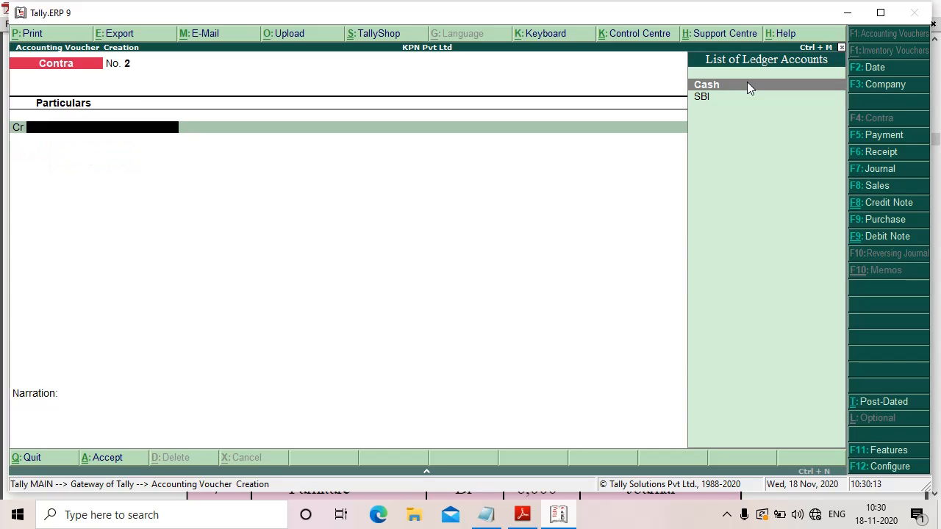
# Step: Switch to Adobe Reader and review the fourth transaction's wording in Qn.8 and its voucher type and accounts in the answer table
pyautogui.click(522, 517)
pyautogui.scroll(6, 408, 361)
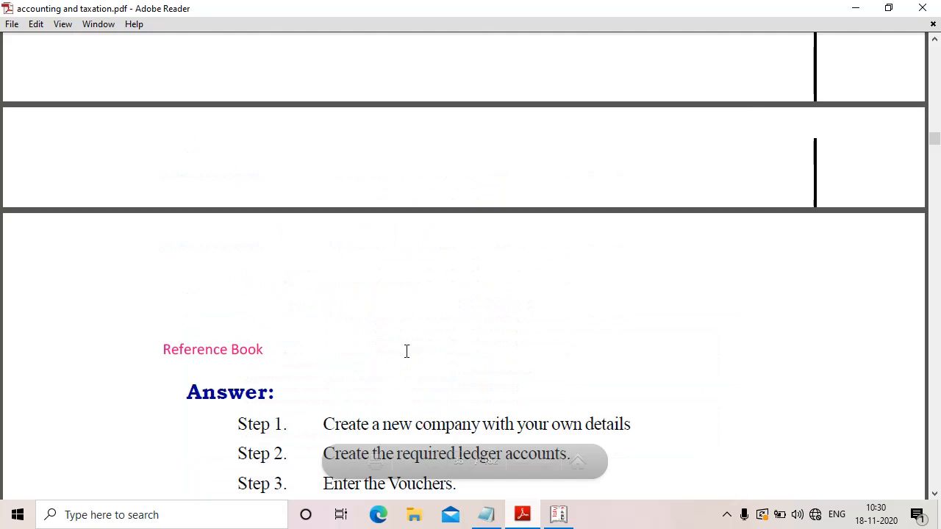
pyautogui.scroll(3, 406, 352)
pyautogui.moveTo(245, 184); pyautogui.dragTo(422, 184)
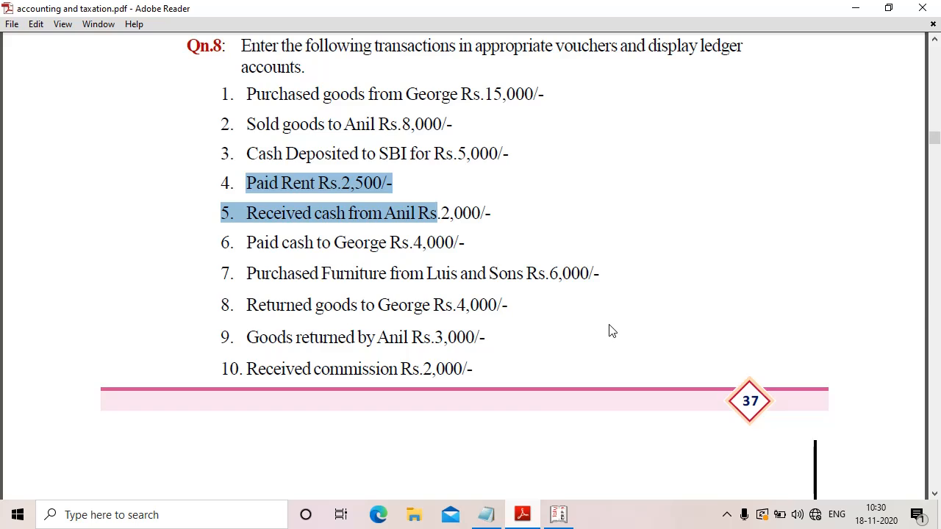
pyautogui.scroll(-10, 610, 332)
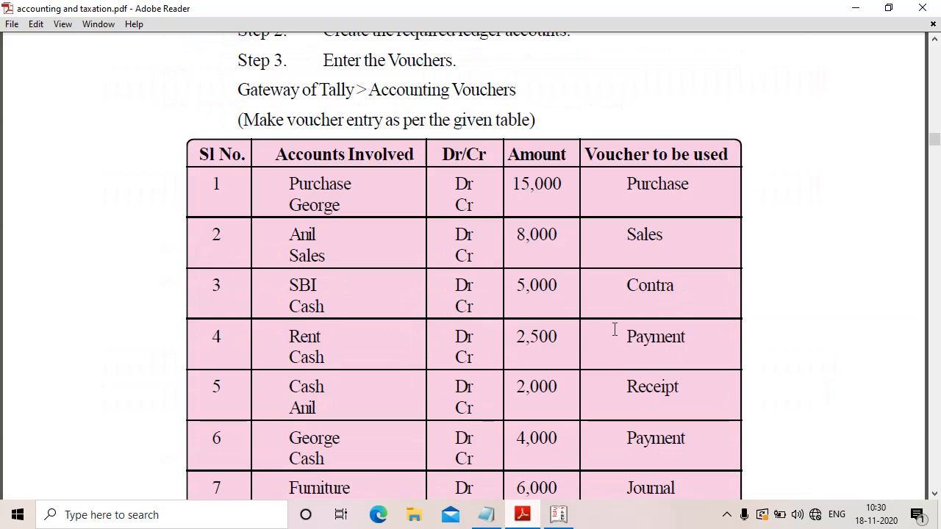
pyautogui.moveTo(626, 336); pyautogui.dragTo(702, 340)
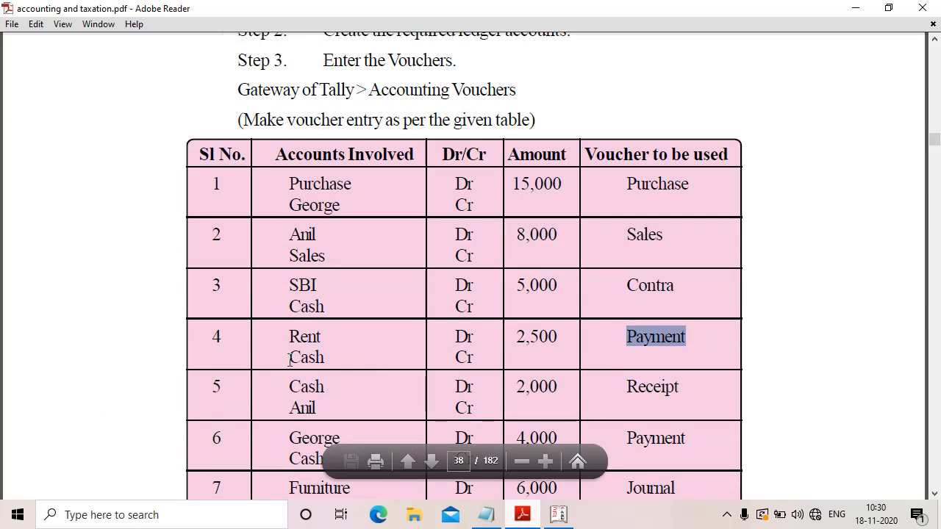
pyautogui.moveTo(289, 357); pyautogui.dragTo(349, 342)
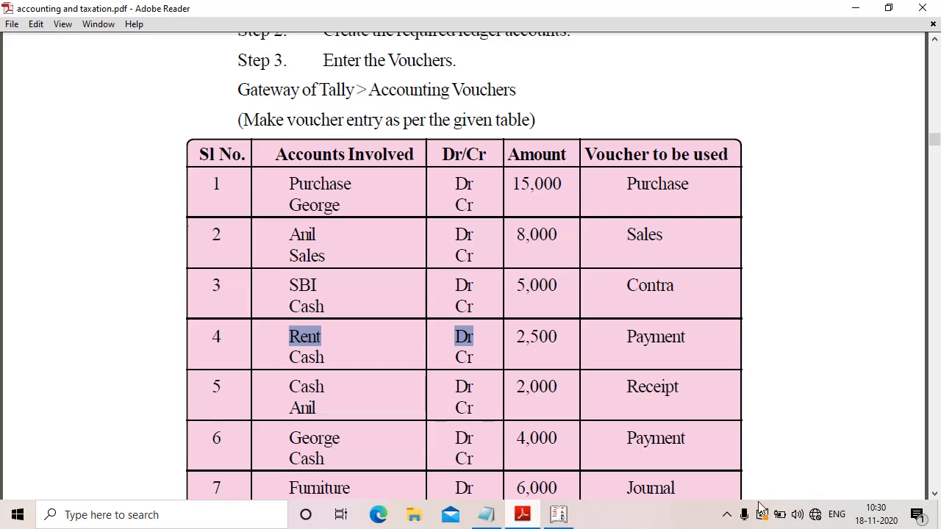
# Step: Switch to Tally.ERP 9, open a Payment voucher and create a Rent ledger under Indirect Expenses for its debit line
pyautogui.click(559, 514)
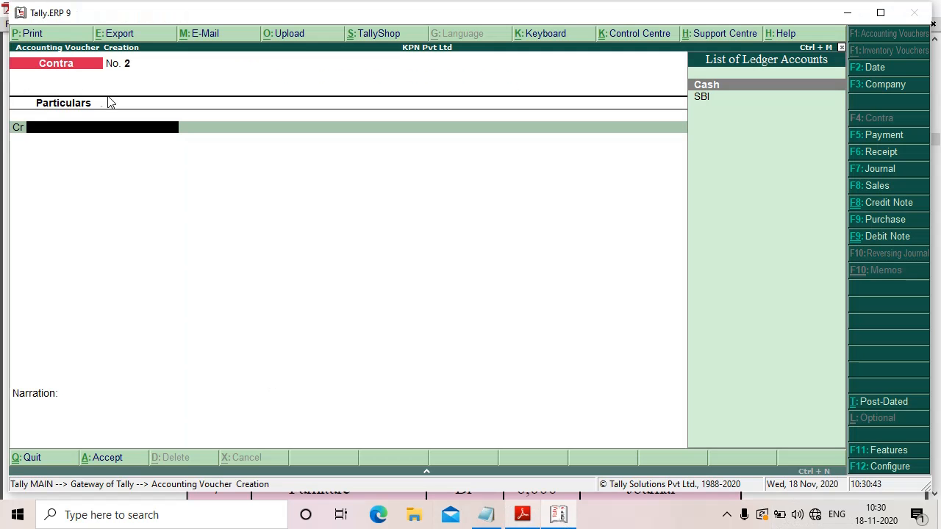
pyautogui.press('F5')
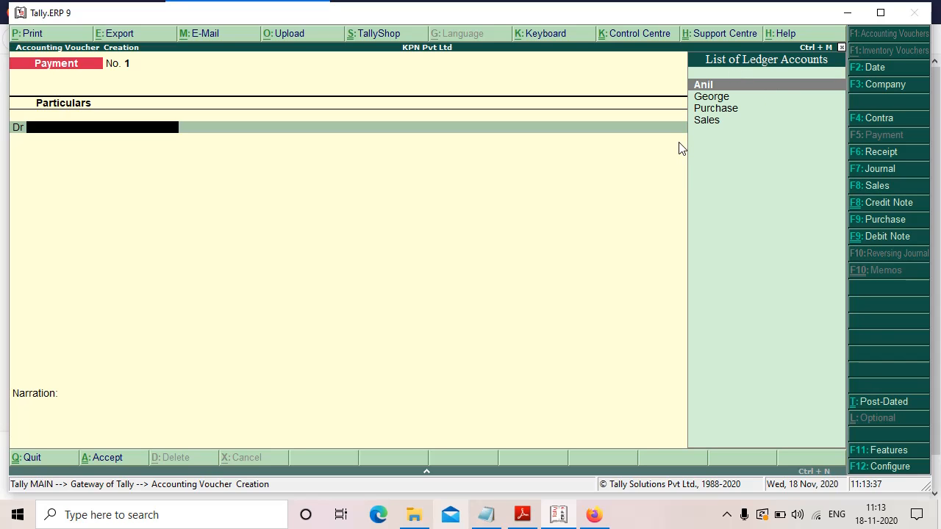
pyautogui.hotkey('alt', 'c')
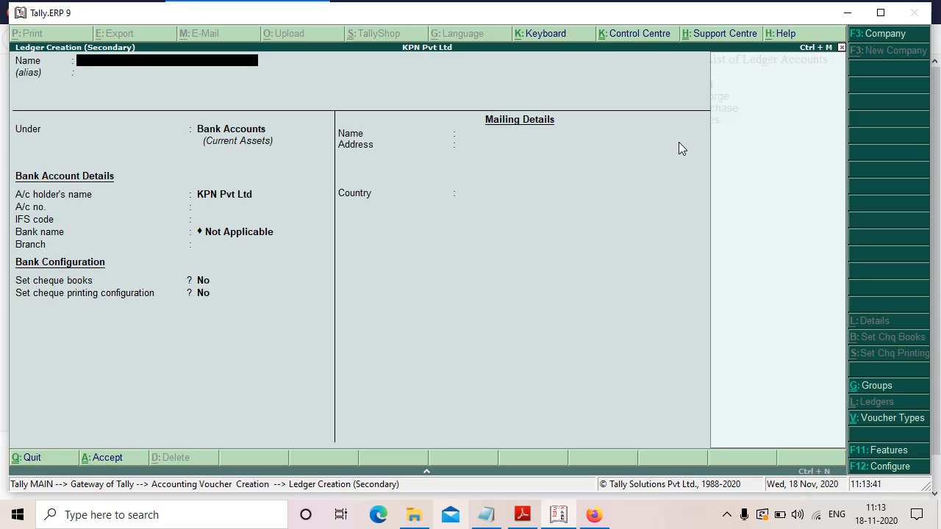
pyautogui.write('Ren')
pyautogui.press('Return')
pyautogui.press('Return')
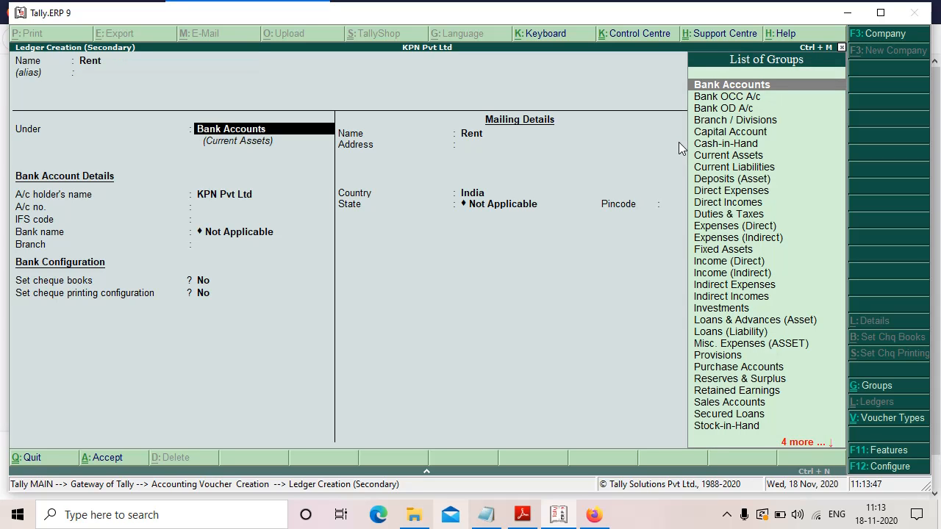
pyautogui.write('In')
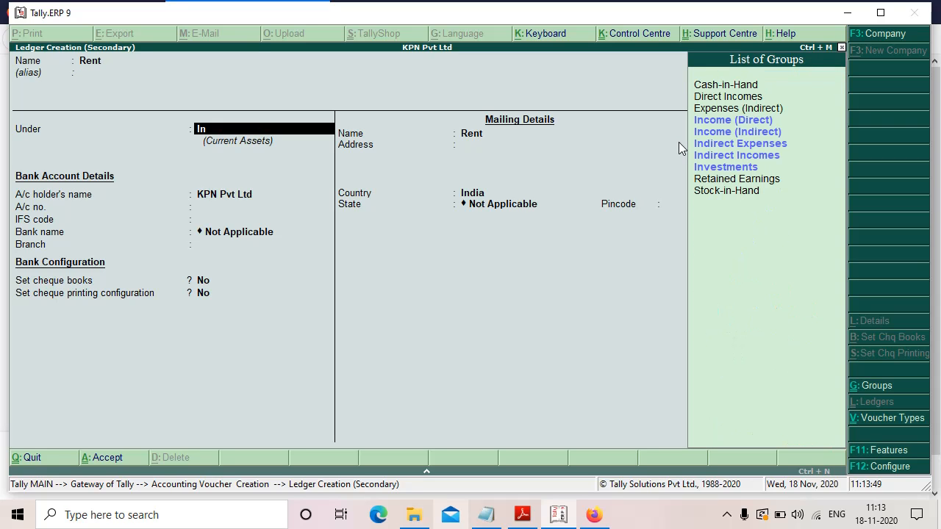
pyautogui.click(767, 146)
pyautogui.press('Return')
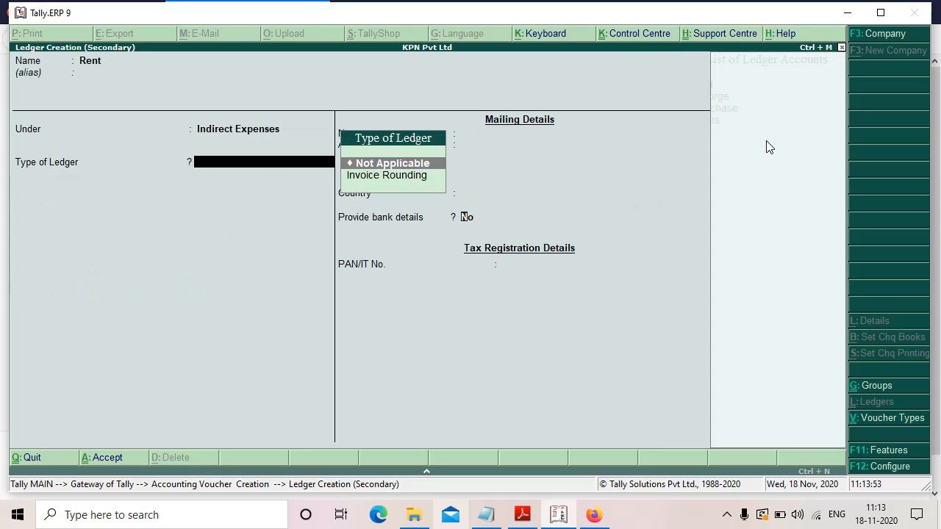
pyautogui.press('Return')
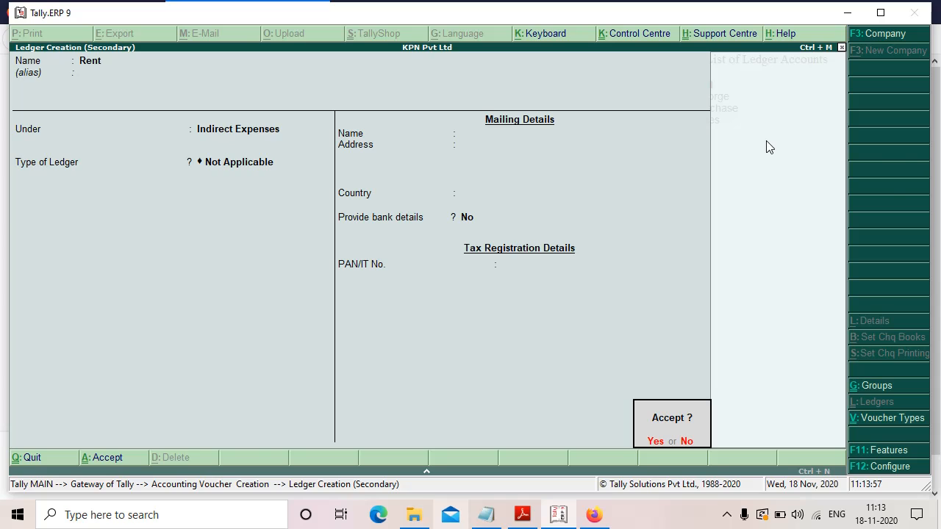
pyautogui.press('Return')
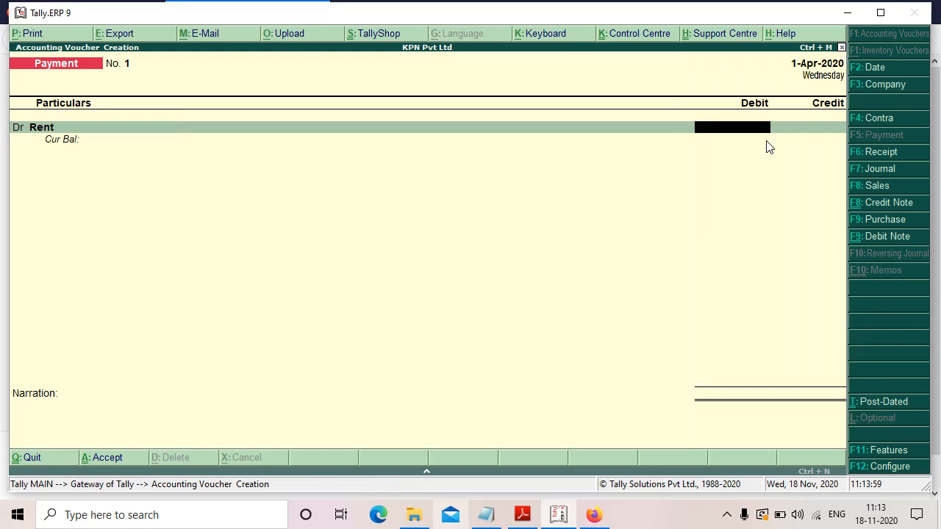
# Step: Debit Rent with 2,500.00, credit Cash with the same amount and save the Payment voucher without a narration
pyautogui.write('2500')
pyautogui.press('Return')
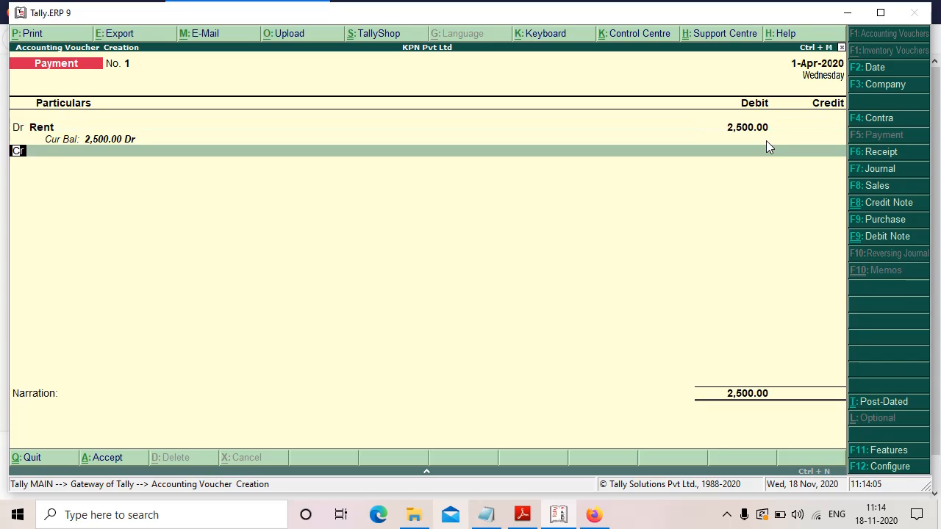
pyautogui.press('Return')
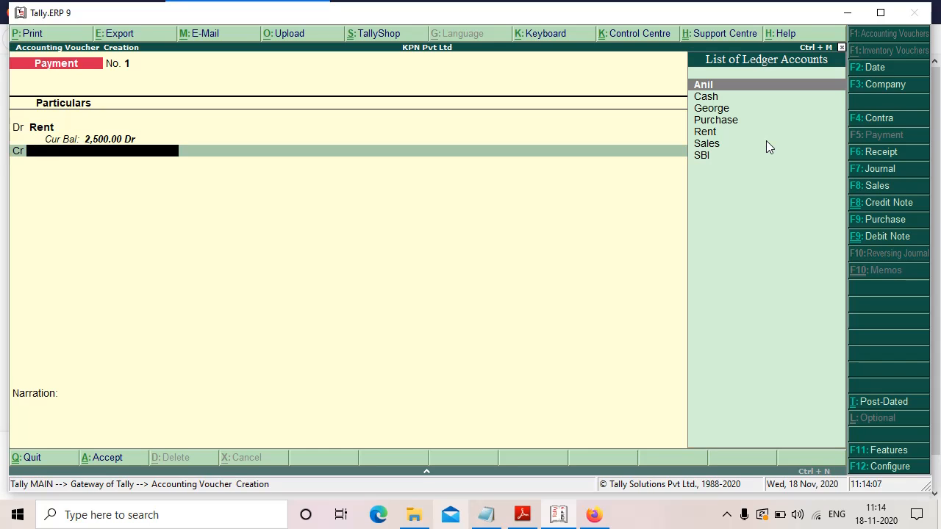
pyautogui.press('Down')
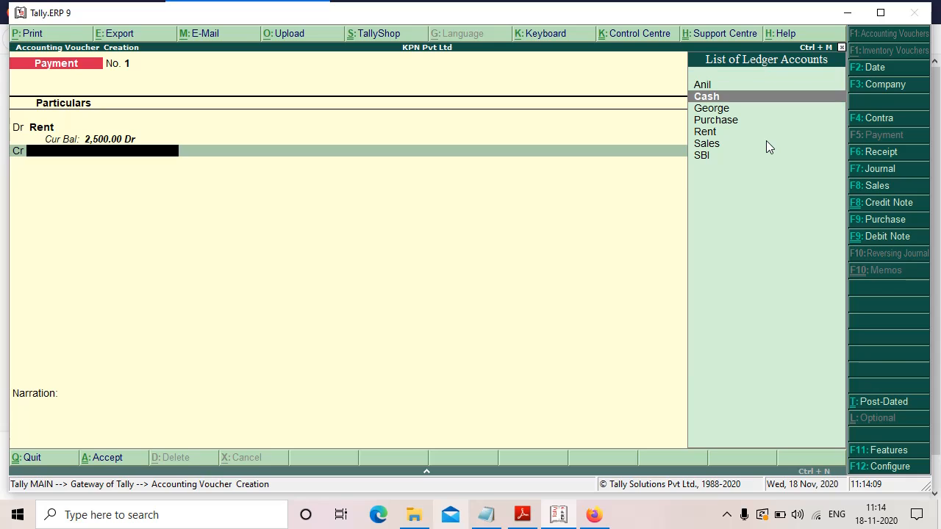
pyautogui.press('Return')
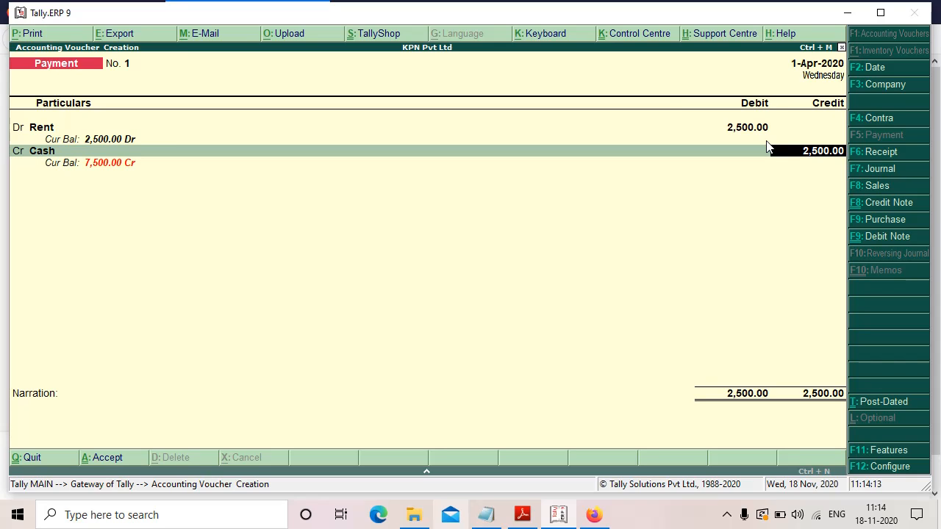
pyautogui.press('Return')
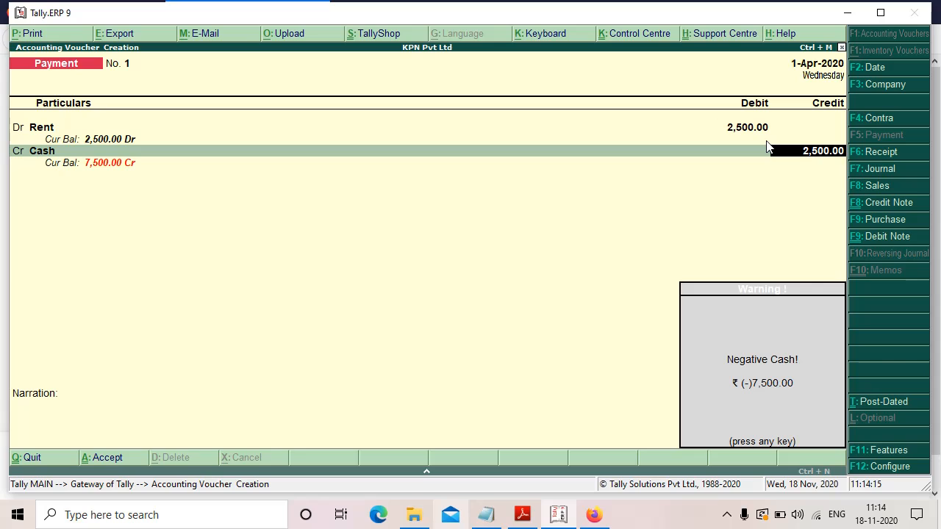
pyautogui.press('Return')
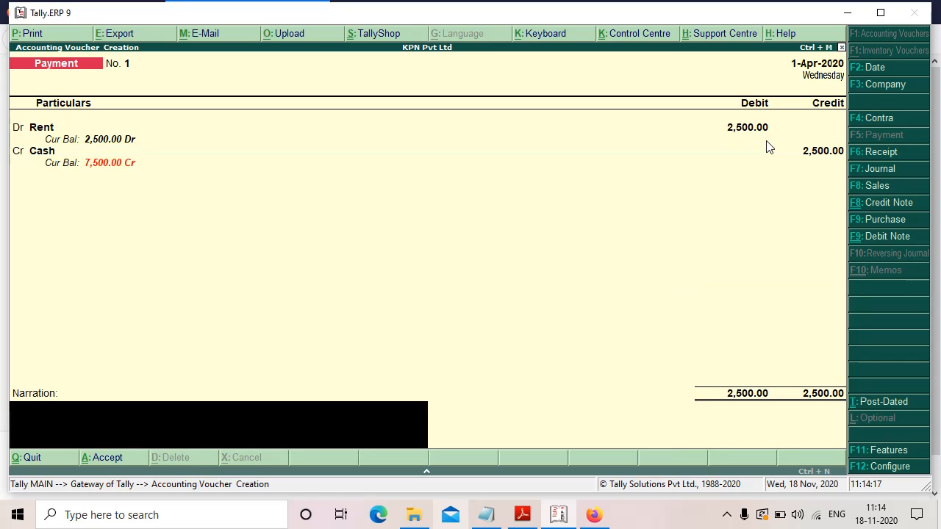
pyautogui.press('Return')
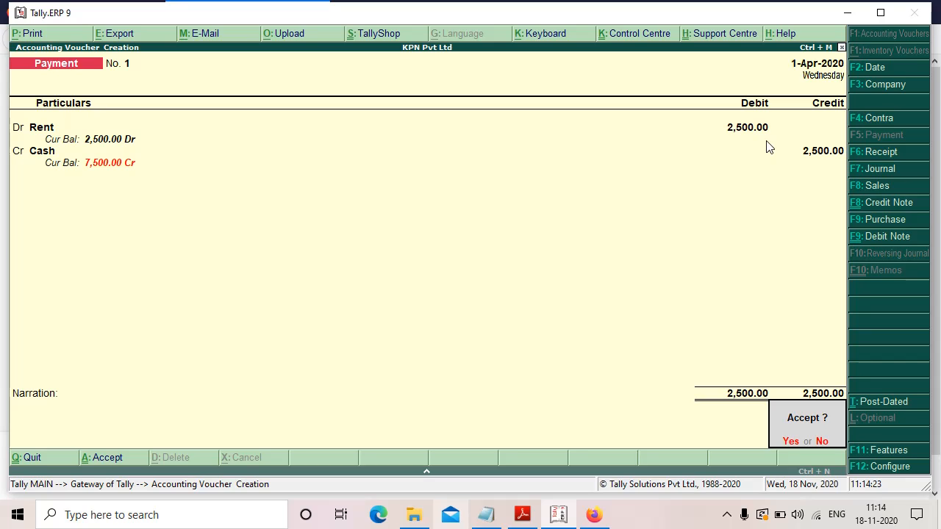
pyautogui.press('Return')
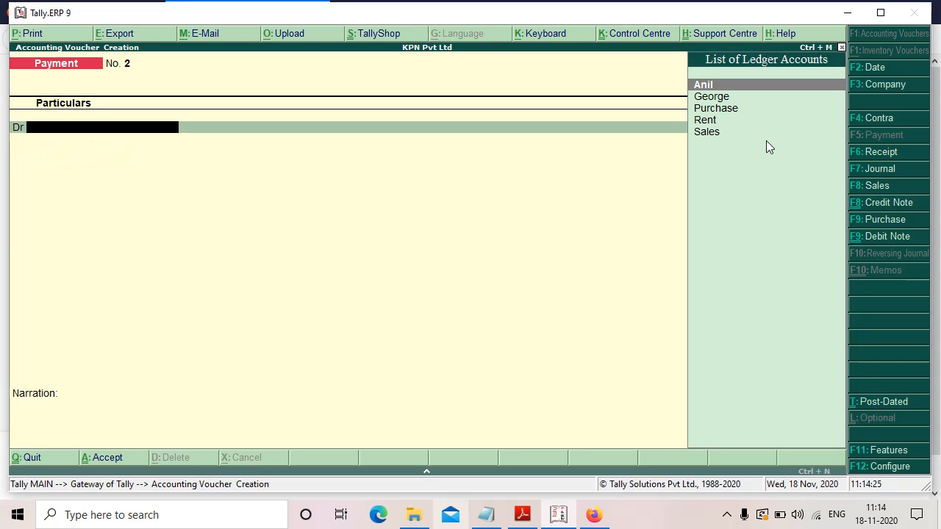
# Step: Switch to Adobe Reader and review the fifth transaction's wording in Qn.8 and its accounts and voucher type in the answer table
pyautogui.click(526, 516)
pyautogui.scroll(-1, 242, 378)
pyautogui.scroll(15, 246, 374)
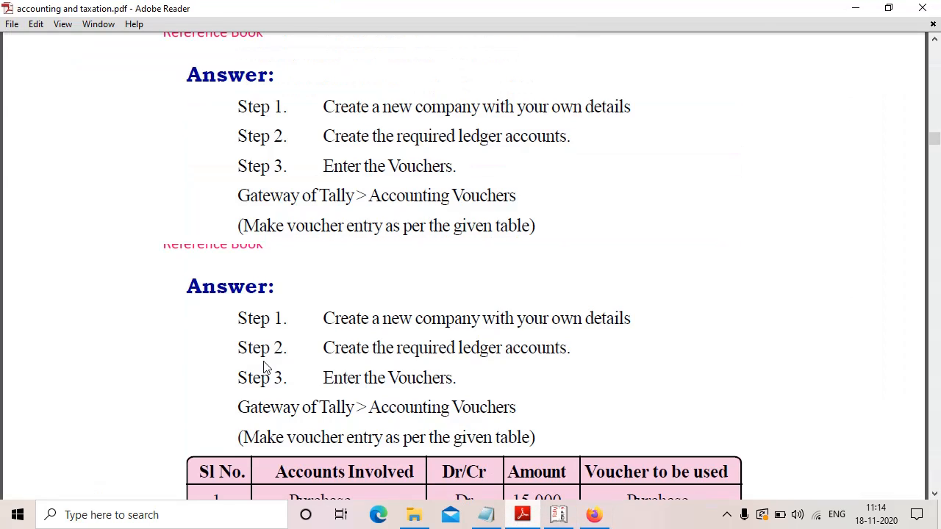
pyautogui.scroll(8, 343, 336)
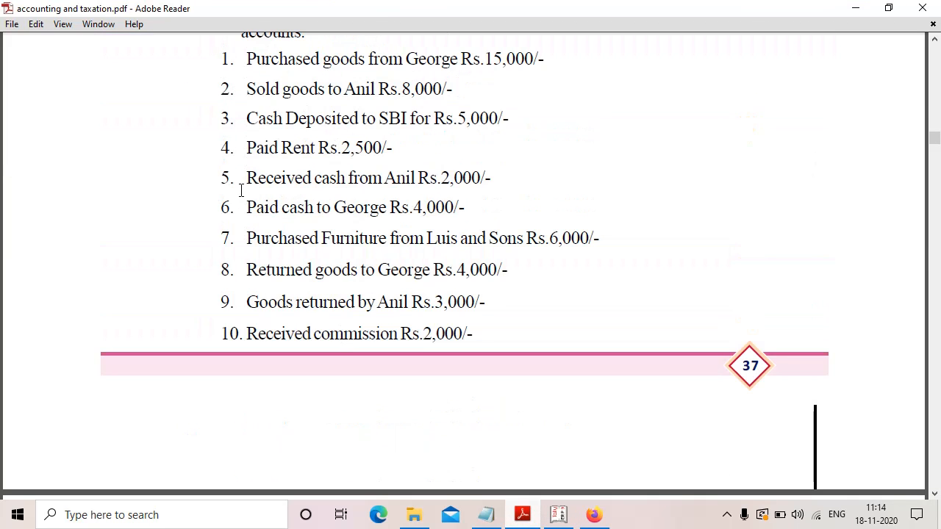
pyautogui.moveTo(250, 177); pyautogui.dragTo(527, 178)
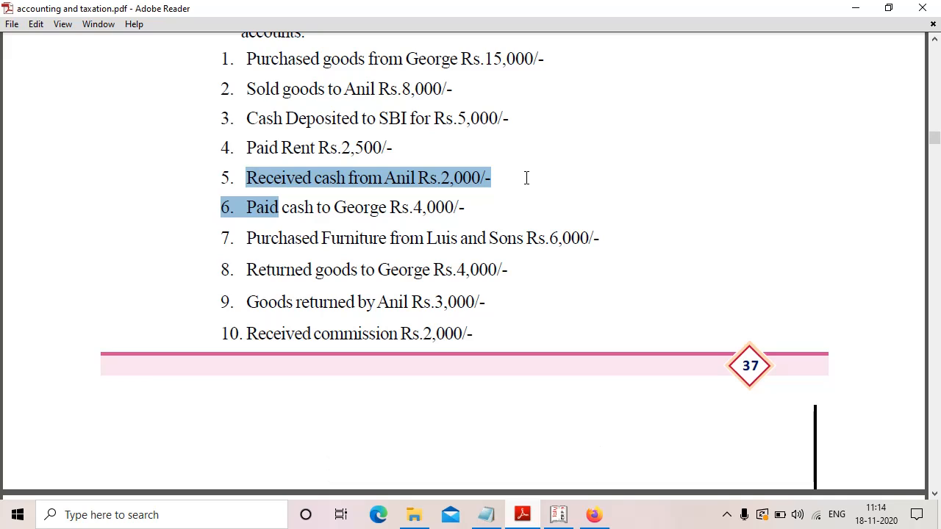
pyautogui.click(527, 179)
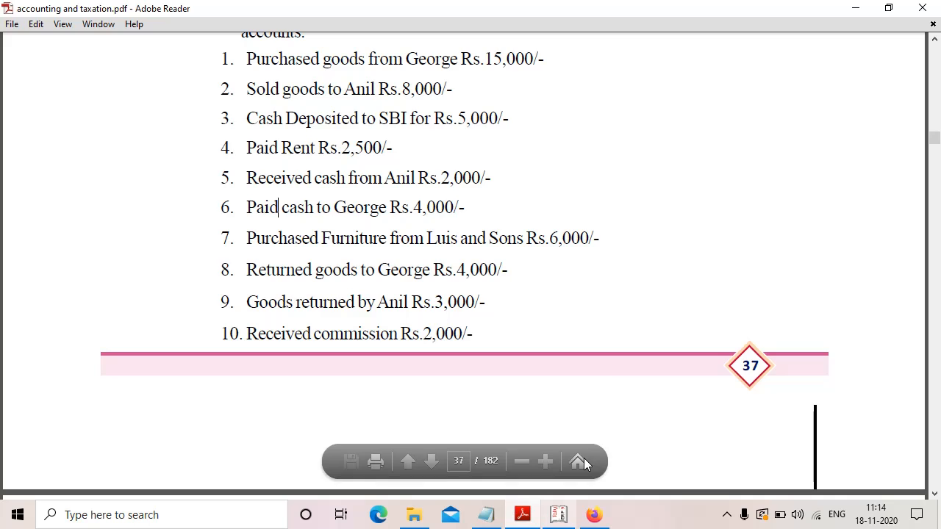
pyautogui.scroll(-10, 614, 324)
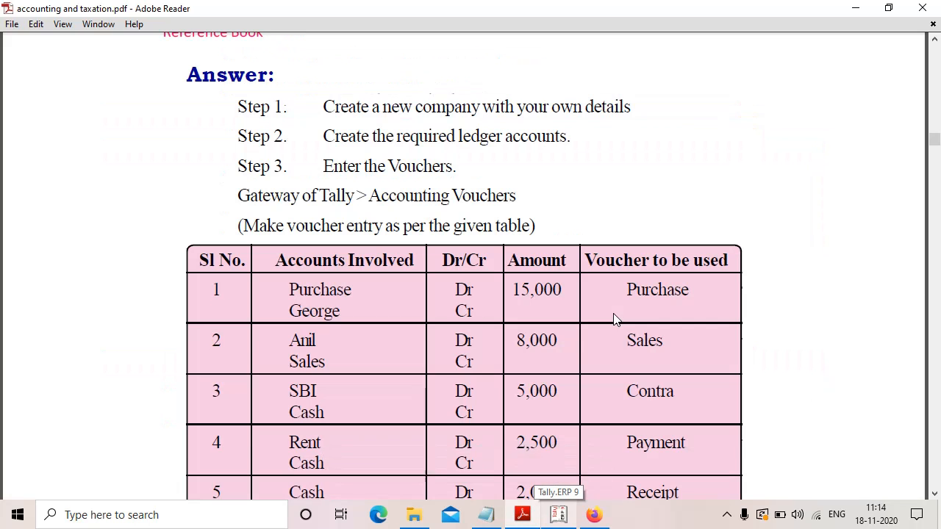
pyautogui.scroll(-3, 615, 316)
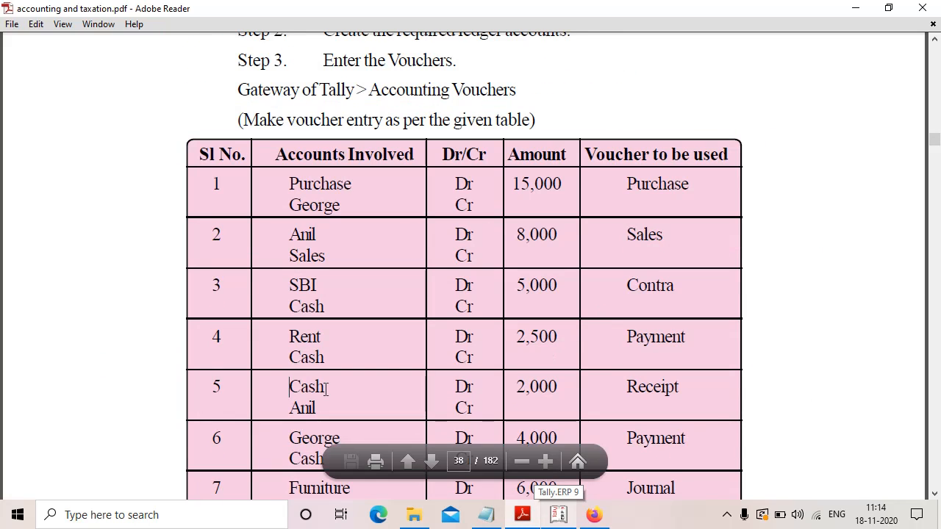
pyautogui.moveTo(290, 389); pyautogui.dragTo(361, 390)
pyautogui.moveTo(287, 410); pyautogui.dragTo(367, 411)
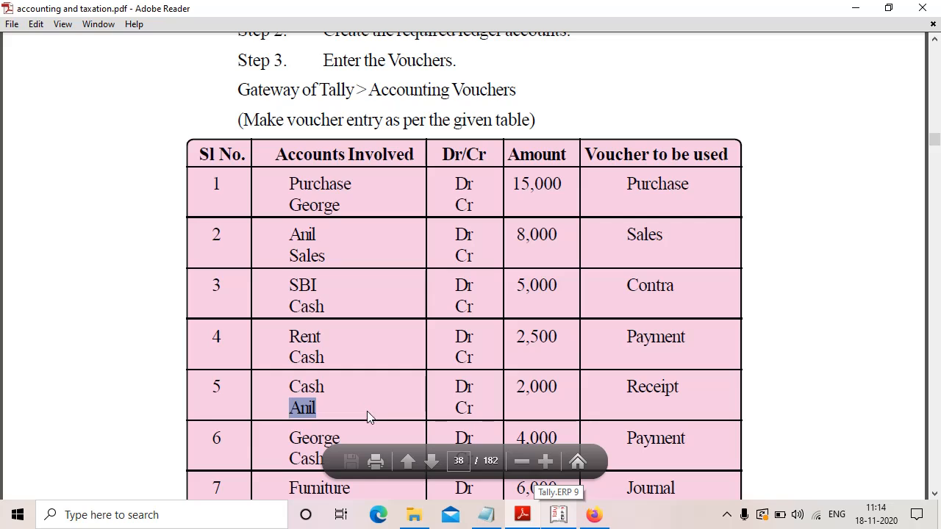
pyautogui.click(367, 413)
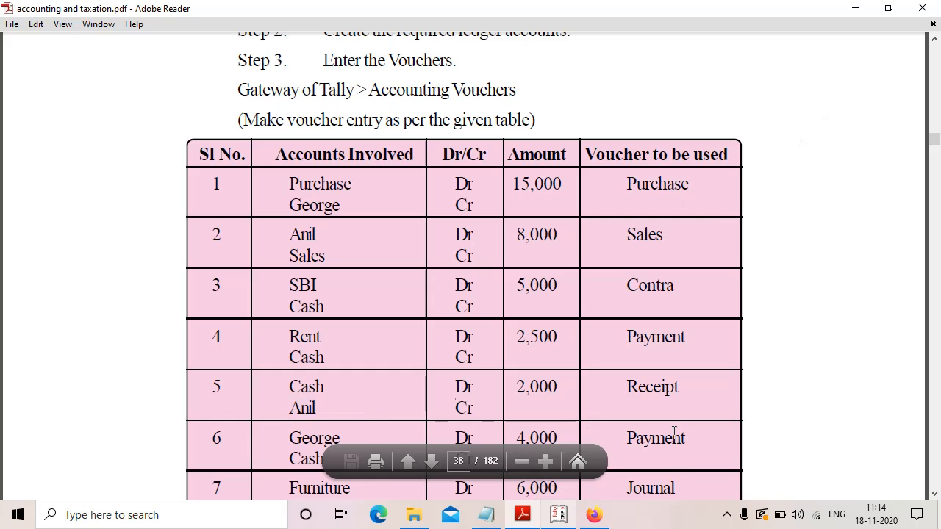
pyautogui.moveTo(625, 389); pyautogui.dragTo(705, 393)
pyautogui.click(706, 395)
# Step: Switch to Tally.ERP 9, open a Receipt voucher and credit the customer ledger named in the fifth transaction with 2,000.00
pyautogui.click(559, 514)
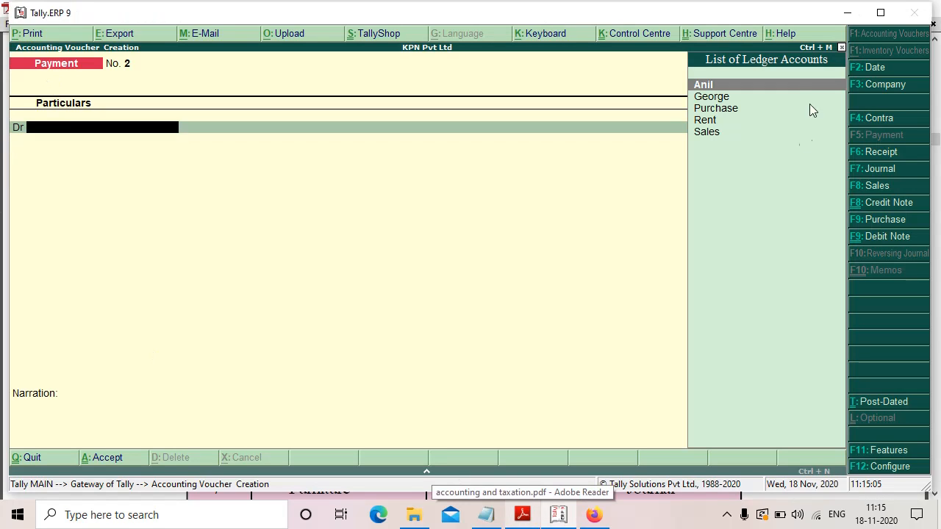
pyautogui.click(883, 152)
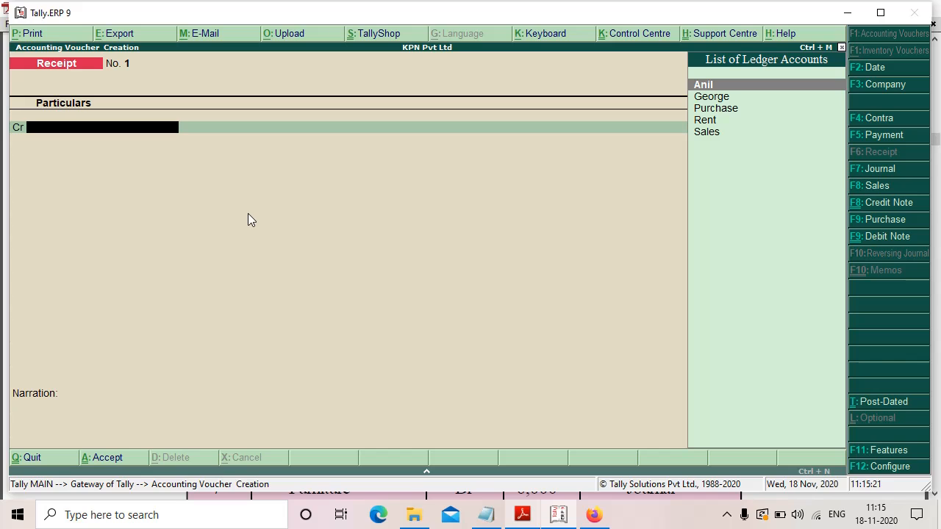
pyautogui.press('Return')
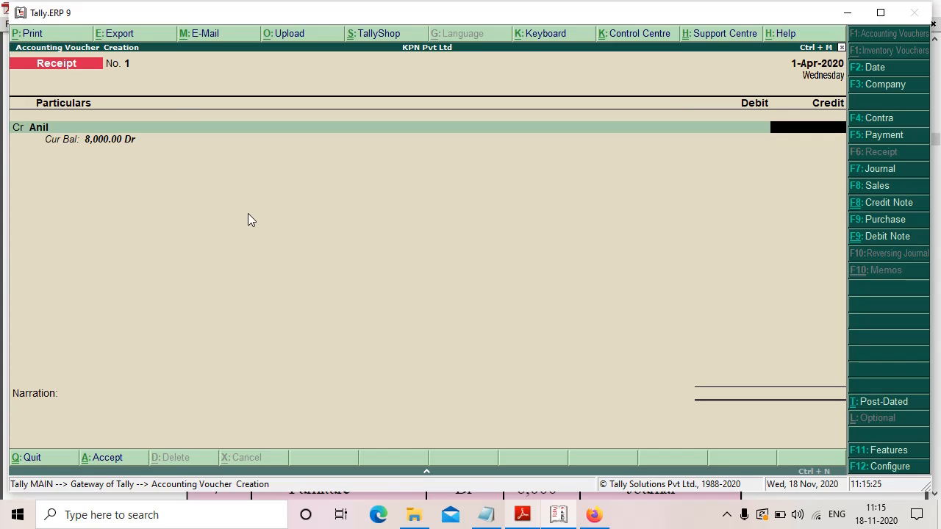
pyautogui.write('2000')
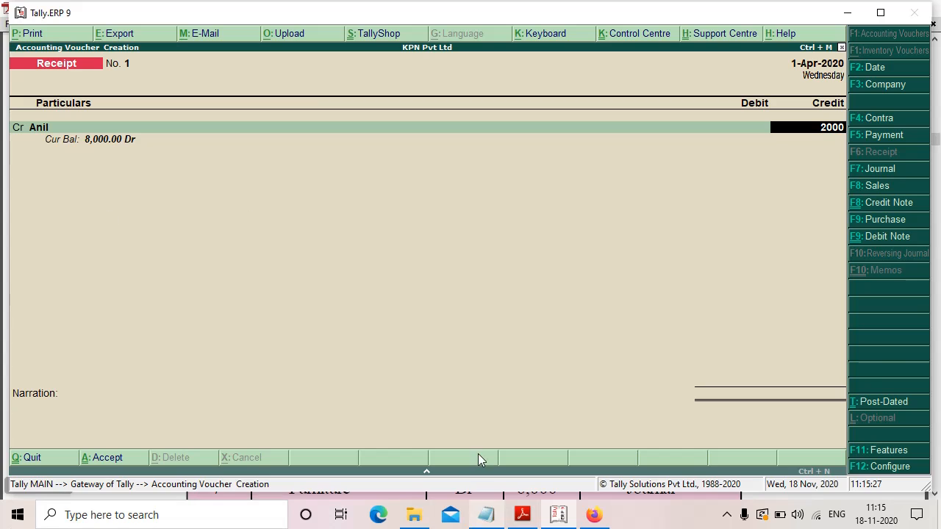
pyautogui.click(522, 515)
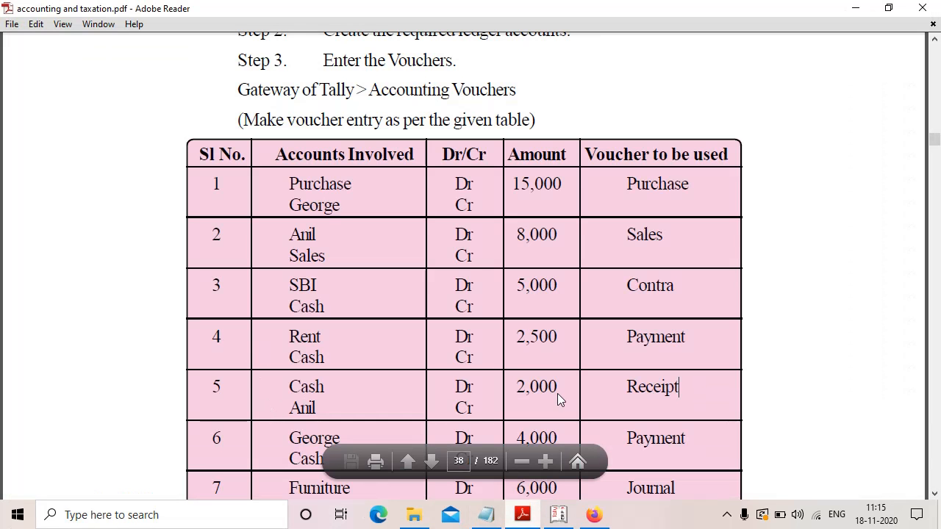
pyautogui.click(560, 517)
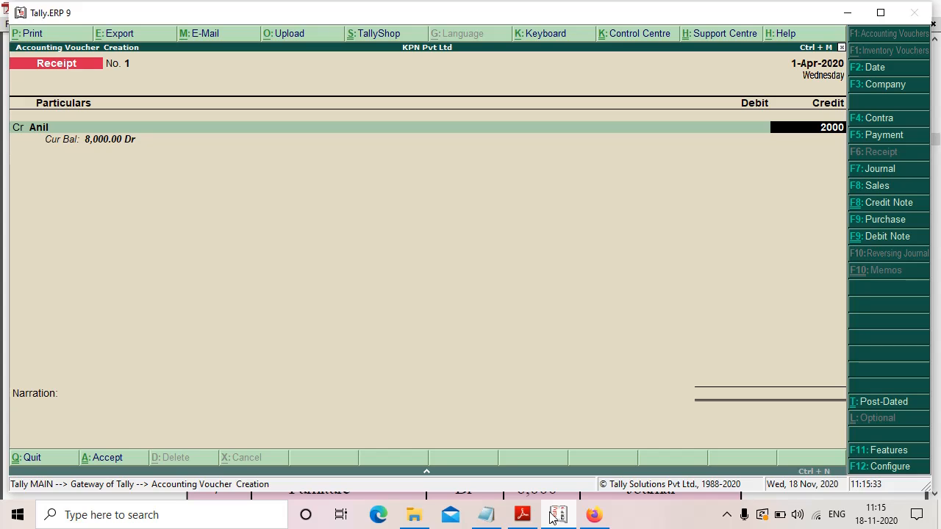
pyautogui.press('Return')
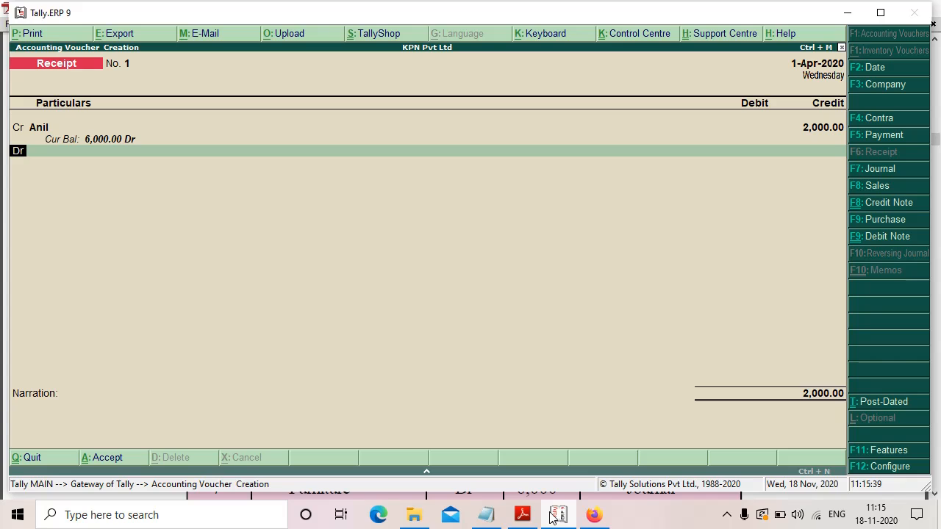
pyautogui.write('c')
pyautogui.press('Return')
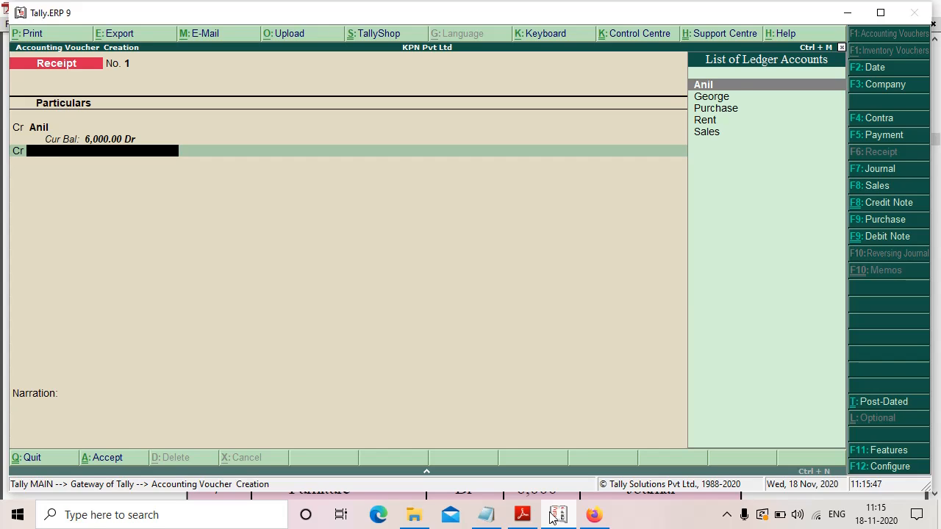
pyautogui.write('c')
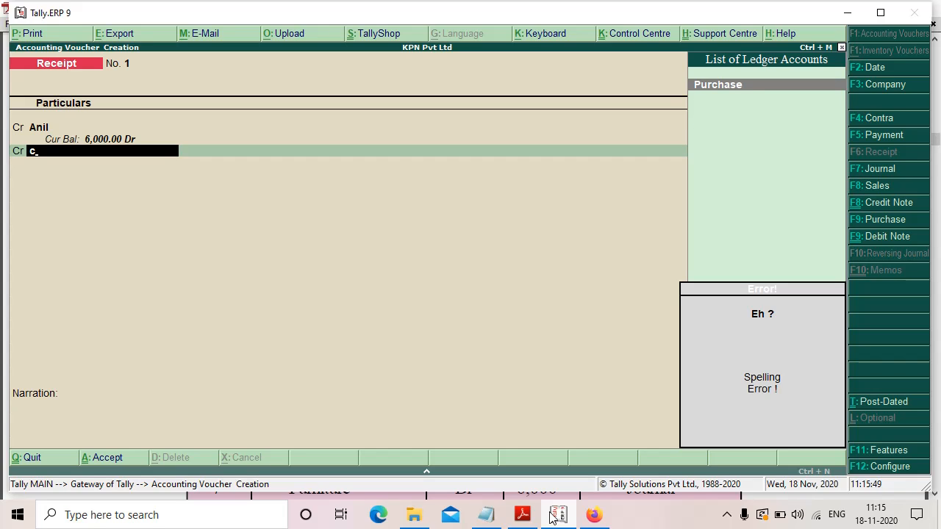
pyautogui.press('BackSpace')
pyautogui.press('BackSpace')
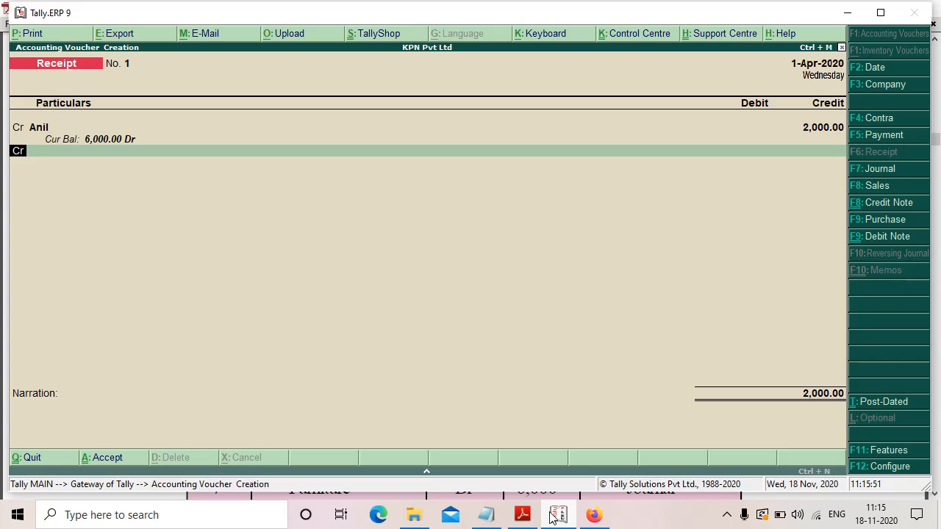
# Step: Debit Cash with 2,000.00 on the second line and save the Receipt voucher without a narration
pyautogui.write('d')
pyautogui.press('Return')
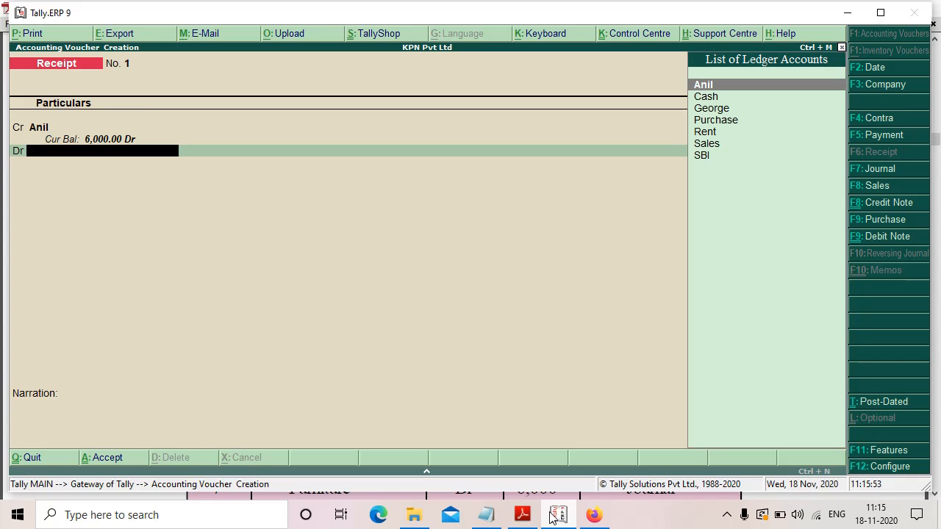
pyautogui.press('Down')
pyautogui.press('Return')
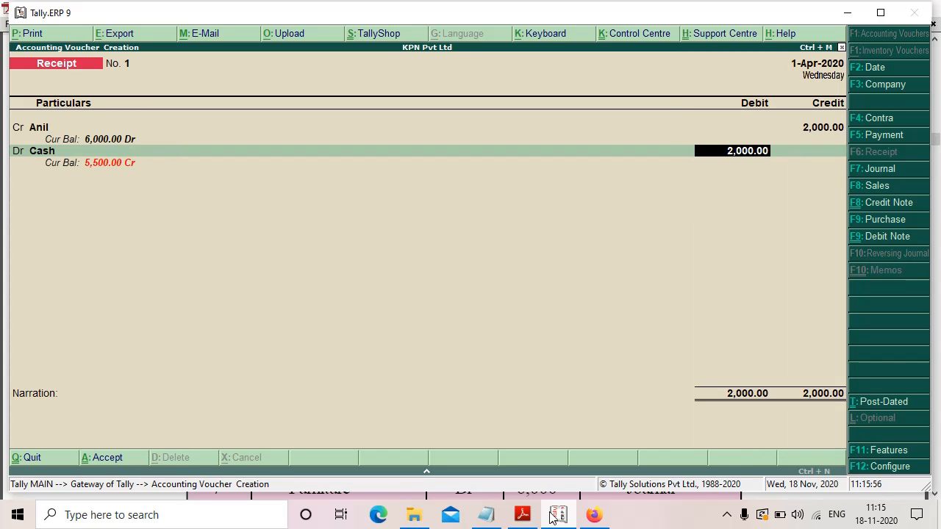
pyautogui.press('Return')
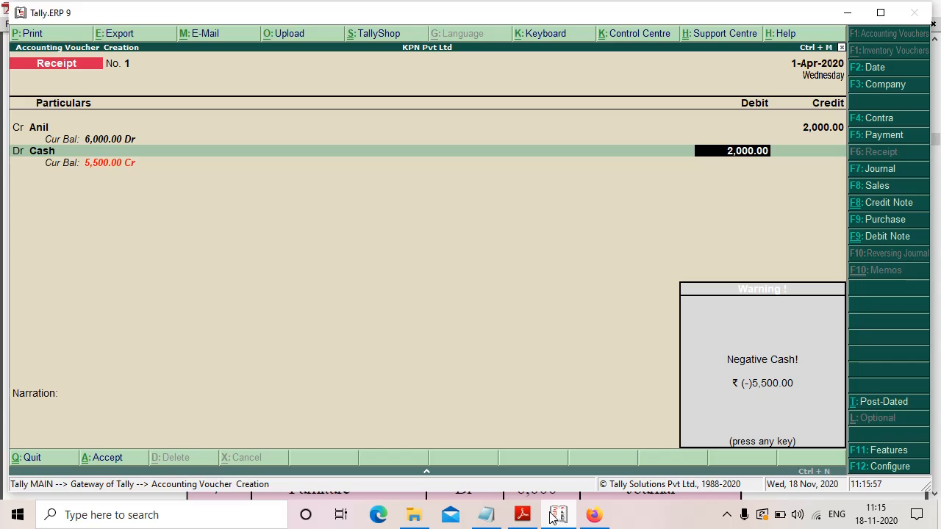
pyautogui.press('Return')
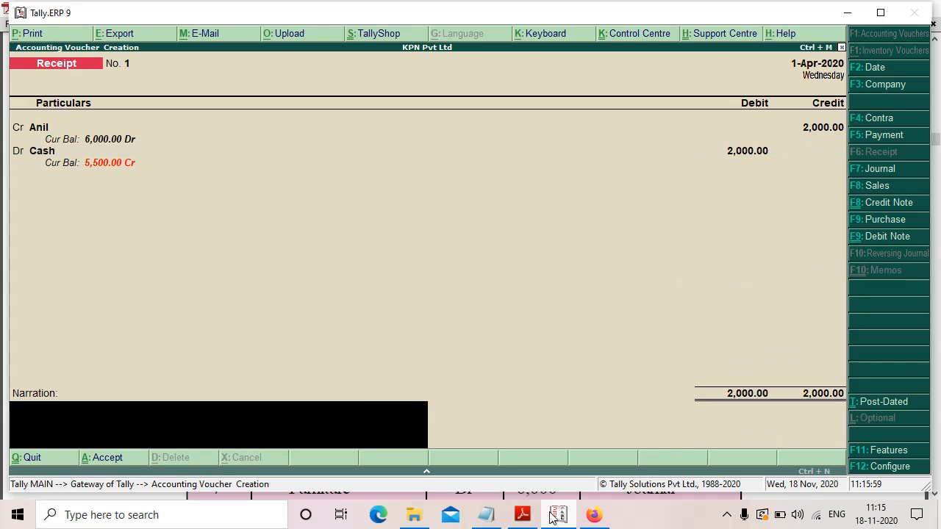
pyautogui.press('Return')
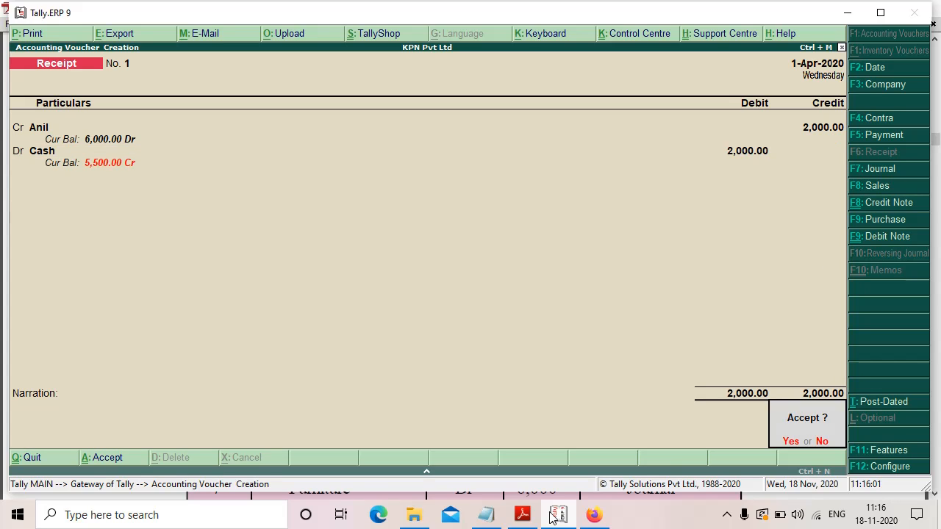
pyautogui.press('Return')
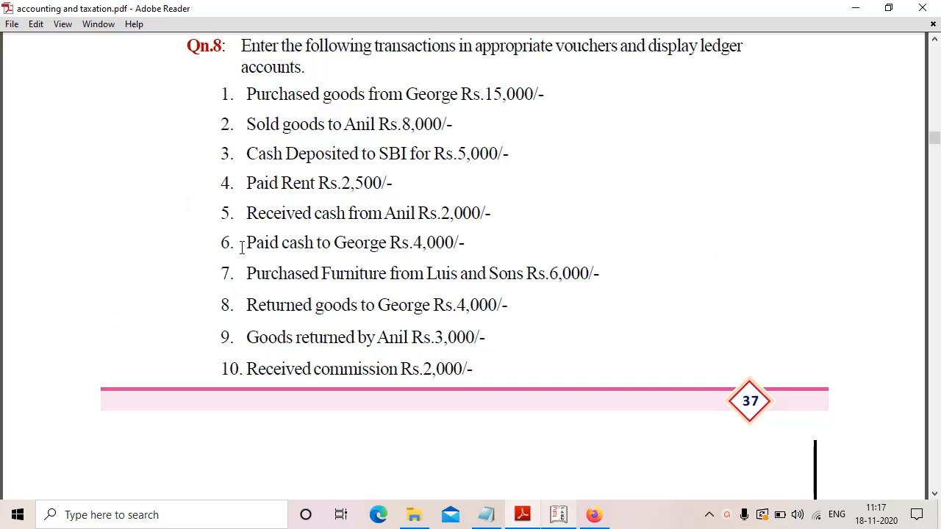
# Step: Review the sixth transaction's wording and its answer-table row in Adobe Reader, and return to Tally.ERP 9
pyautogui.moveTo(243, 245); pyautogui.dragTo(480, 247)
pyautogui.click(498, 255)
pyautogui.scroll(-5, 531, 403)
pyautogui.scroll(-15, 532, 403)
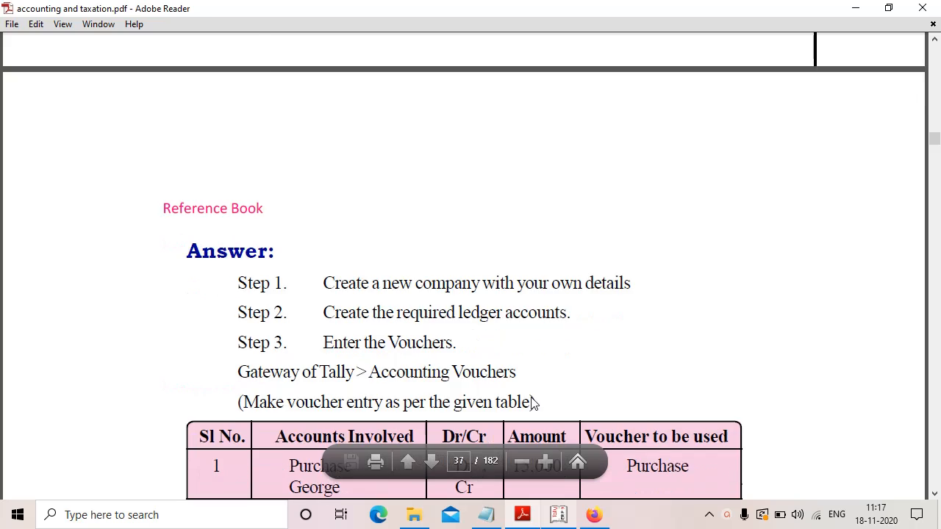
pyautogui.scroll(-1, 531, 404)
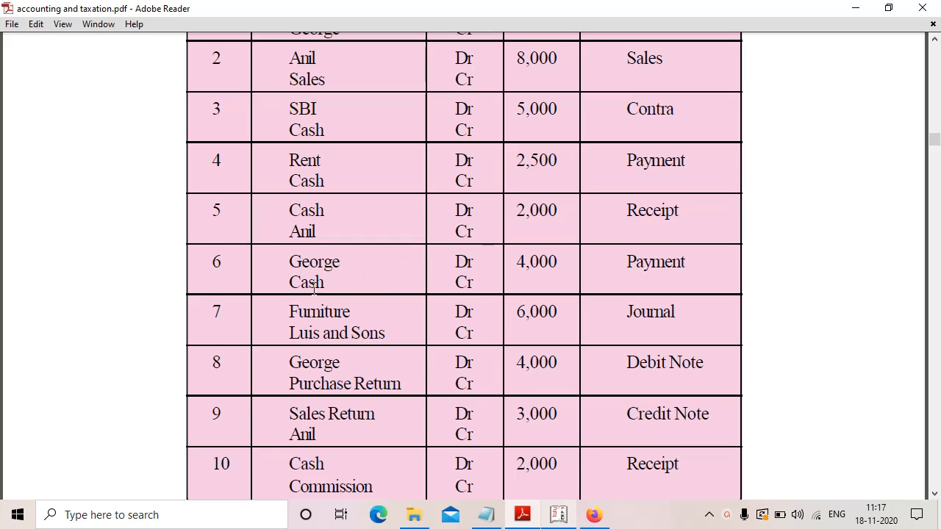
pyautogui.click(560, 522)
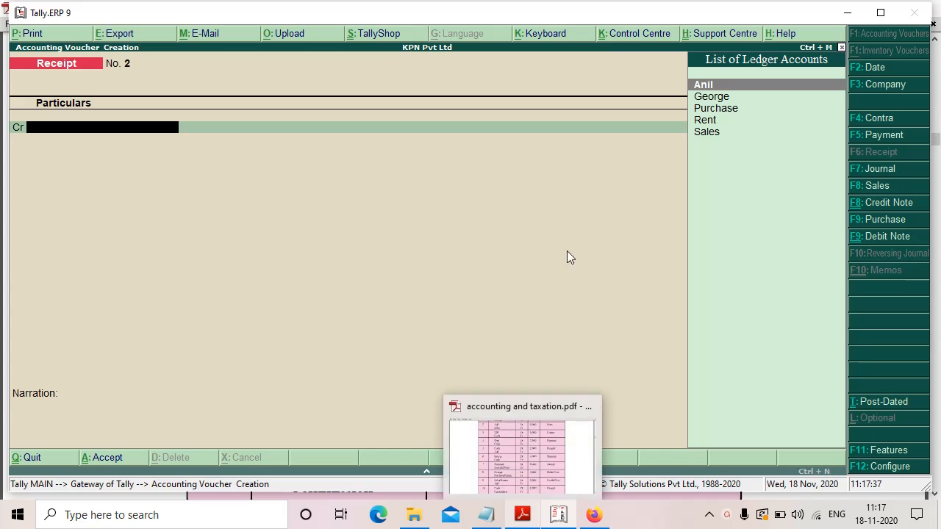
# Step: Open a Payment voucher and debit the supplier ledger named in the sixth transaction with 4,000.00
pyautogui.click(874, 135)
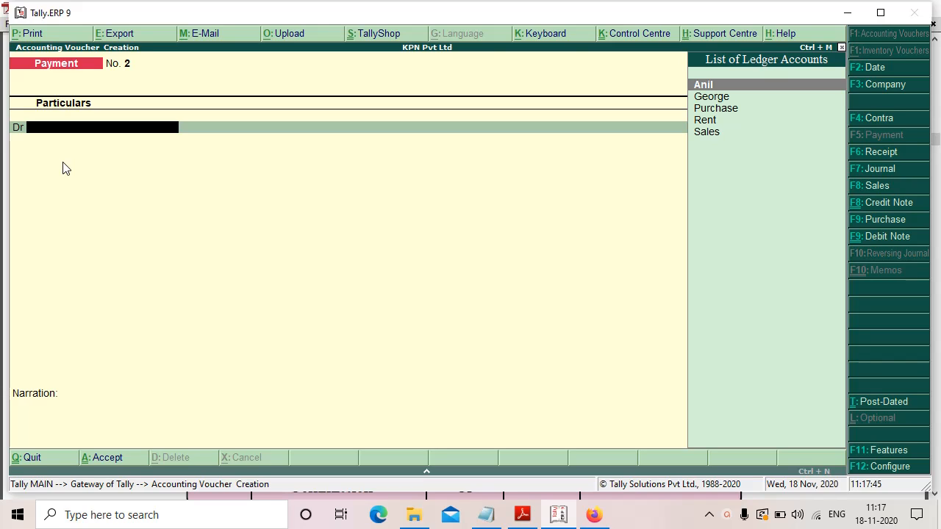
pyautogui.press('Down')
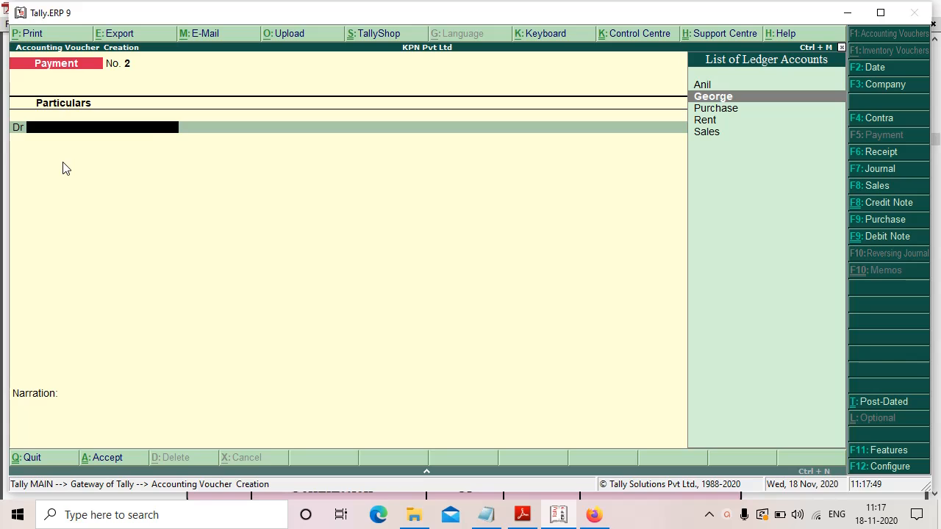
pyautogui.press('Return')
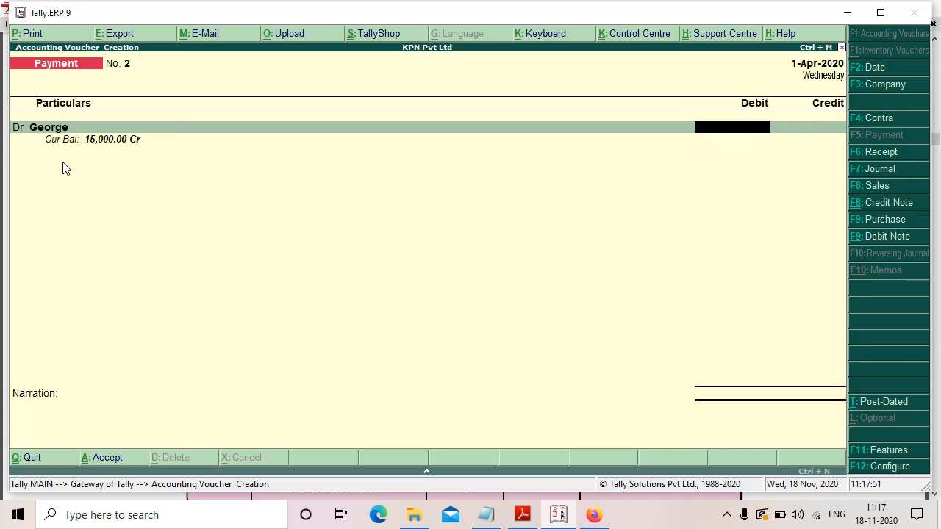
pyautogui.write('4000')
pyautogui.press('Return')
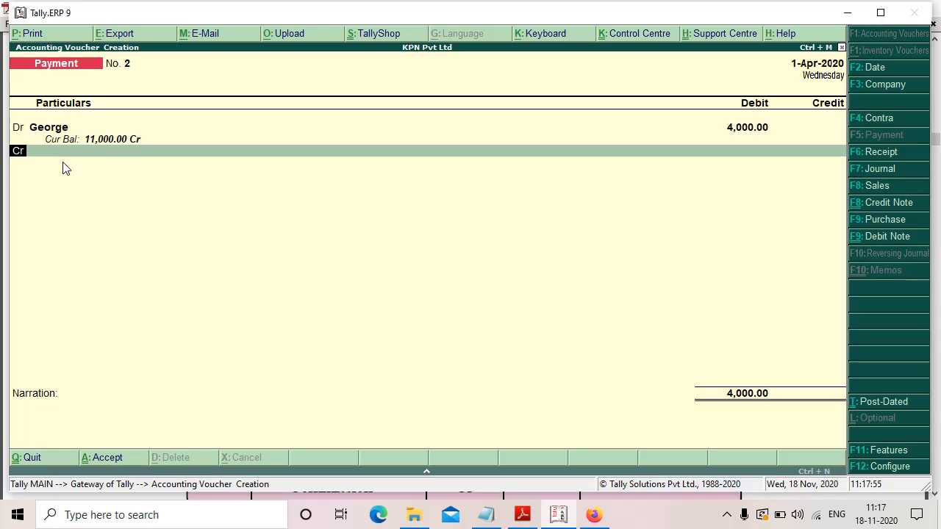
# Step: Credit Cash with 4,000.00 on the second line and save the Payment voucher without a narration
pyautogui.press('Return')
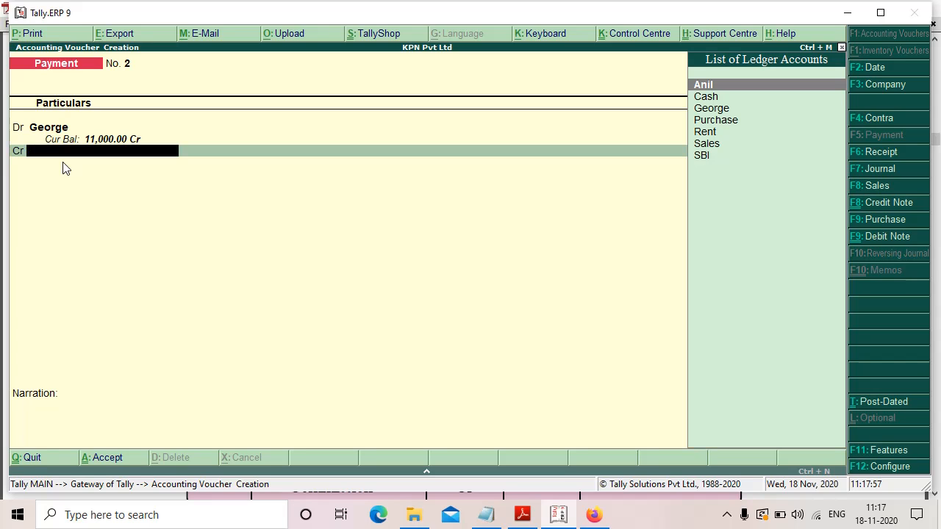
pyautogui.press('Down')
pyautogui.press('Return')
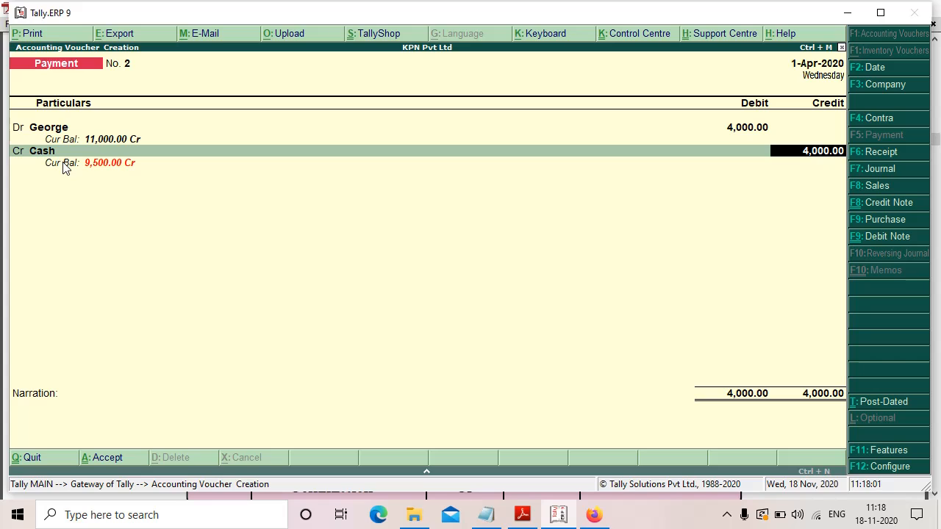
pyautogui.press('Return')
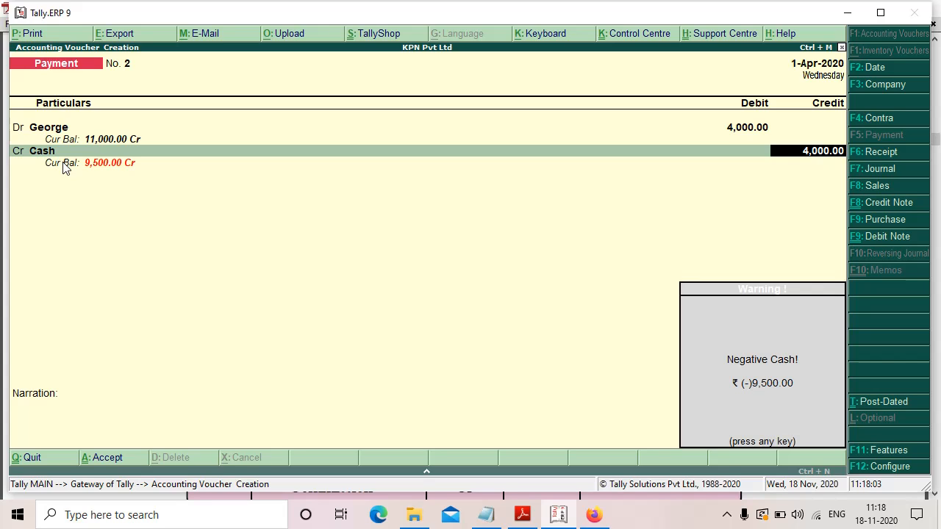
pyautogui.press('Return')
pyautogui.press('Return')
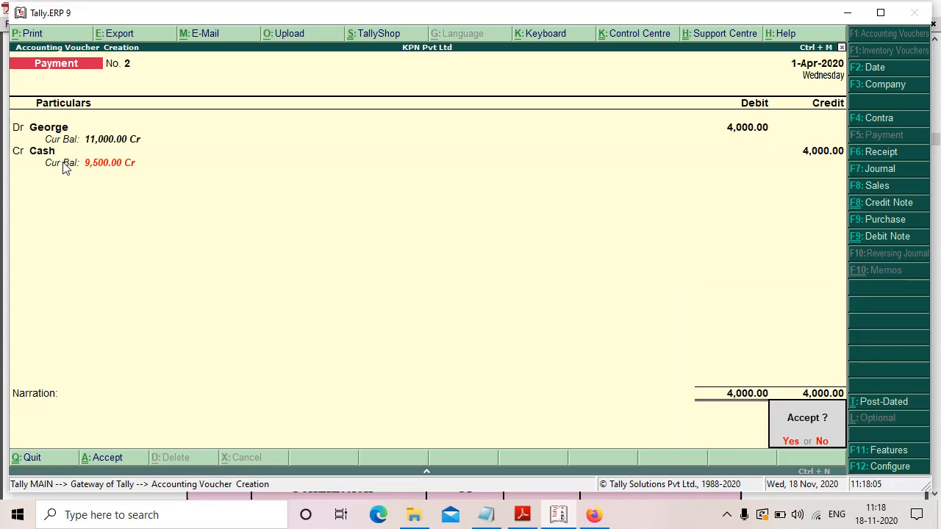
pyautogui.press('Return')
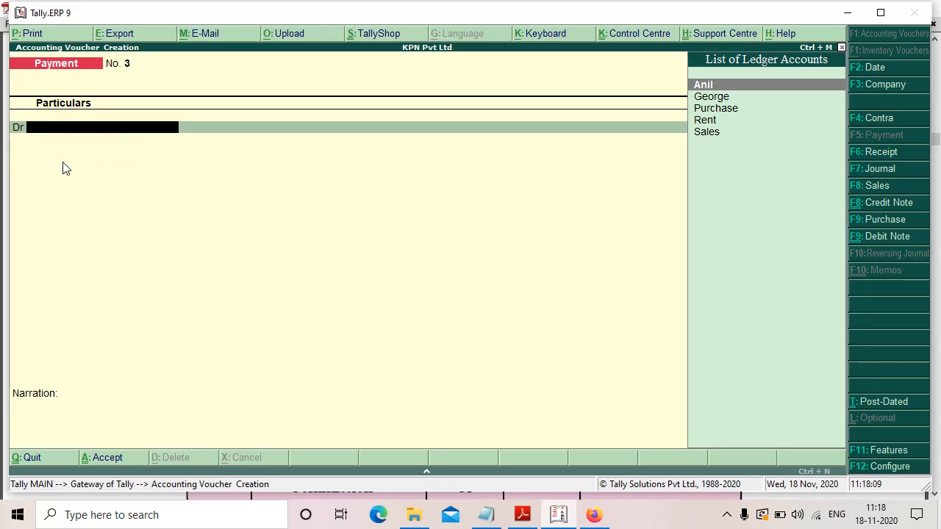
# Step: Switch to Adobe Reader and review the seventh transaction's wording in Qn.8 and its accounts and voucher type in the answer table
pyautogui.moveTo(486, 515)
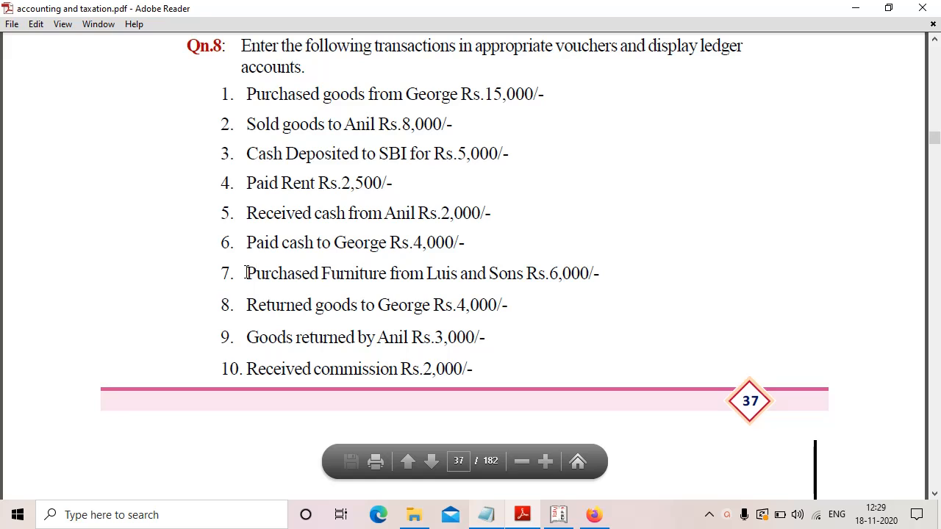
pyautogui.moveTo(248, 272); pyautogui.dragTo(600, 275)
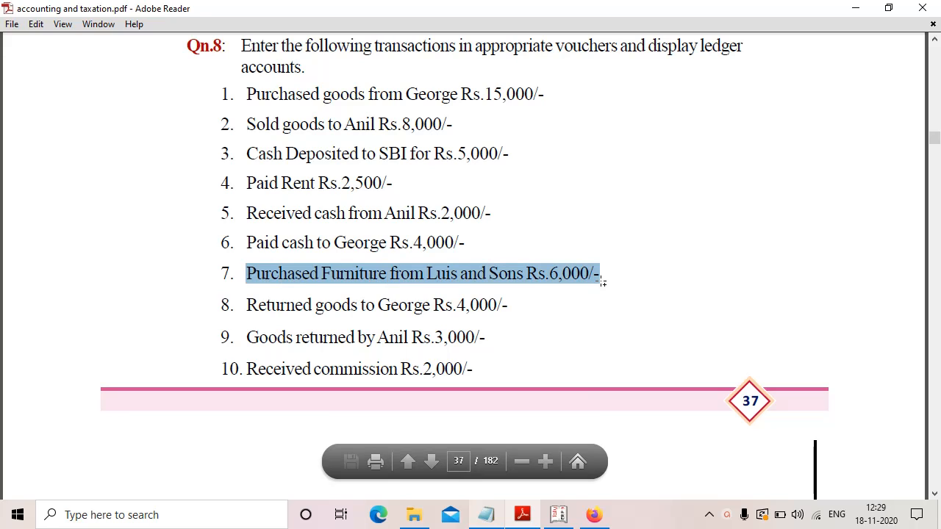
pyautogui.click(603, 342)
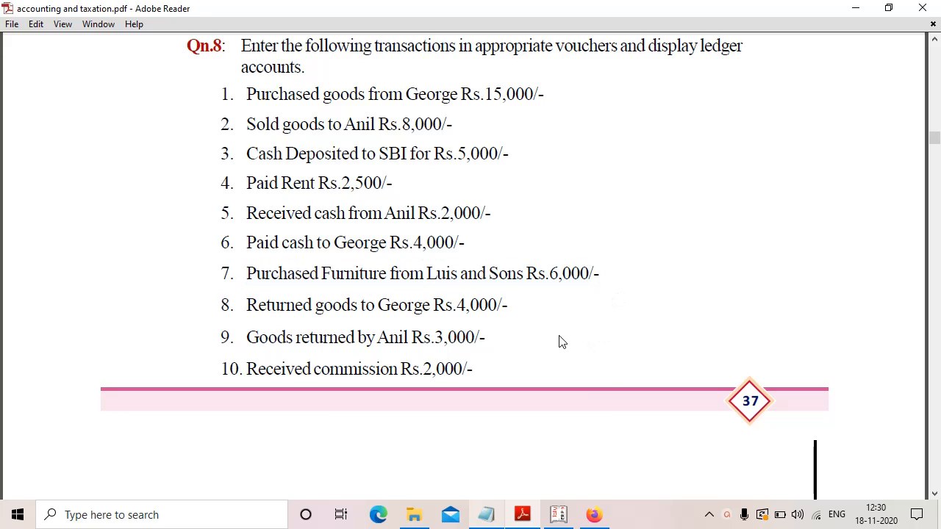
pyautogui.scroll(-5, 559, 341)
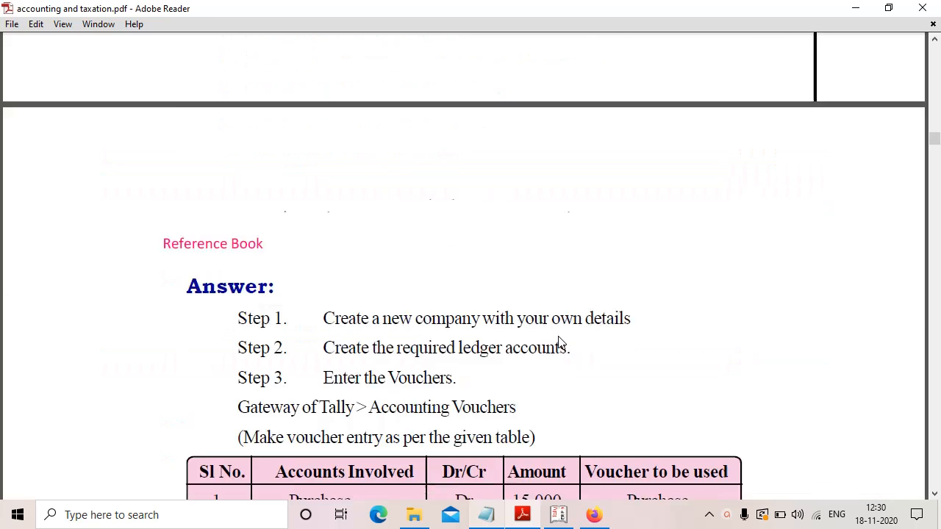
pyautogui.scroll(-7, 559, 338)
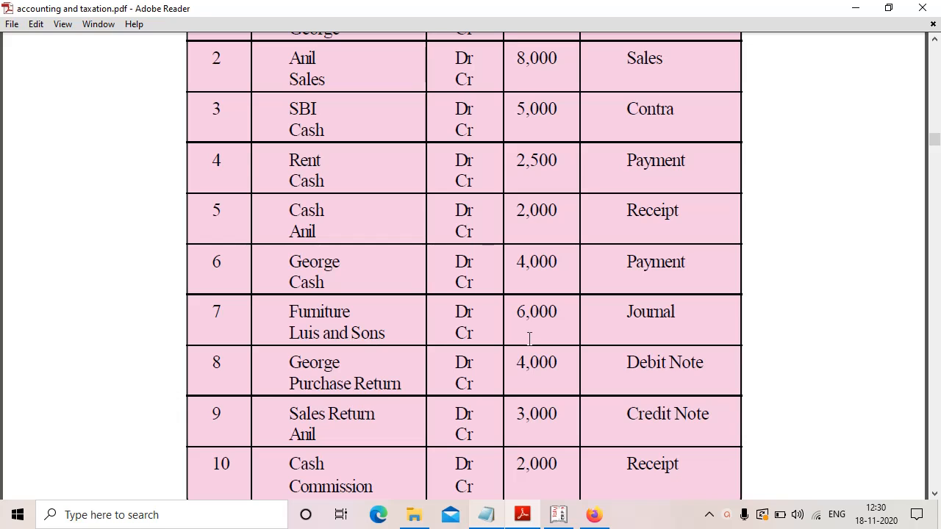
pyautogui.moveTo(627, 314); pyautogui.dragTo(709, 314)
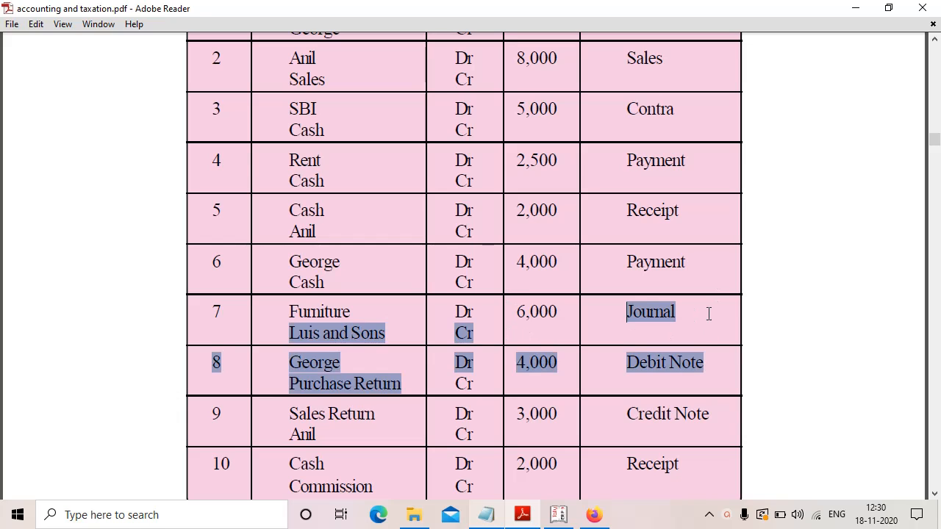
pyautogui.click(709, 313)
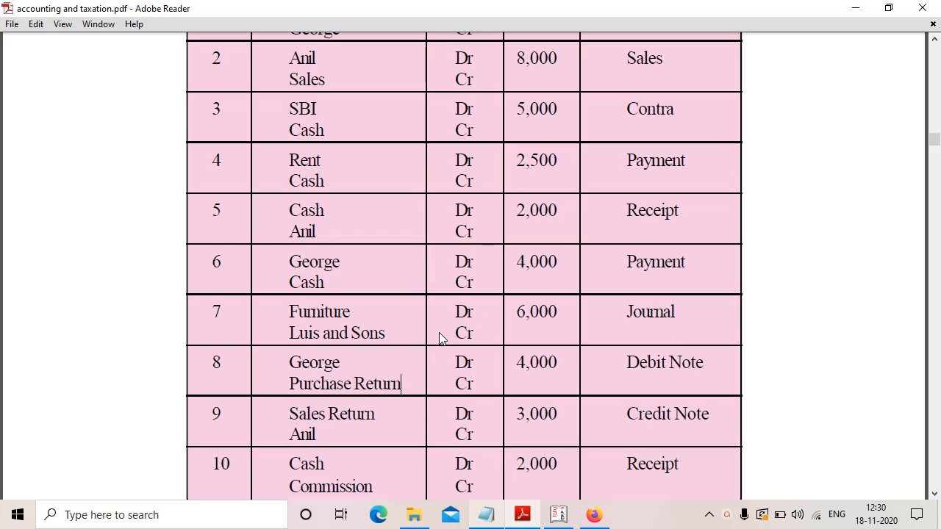
# Step: Switch to Tally.ERP 9, open a Journal voucher and start a new ledger named Furniture from its debit line
pyautogui.click(559, 515)
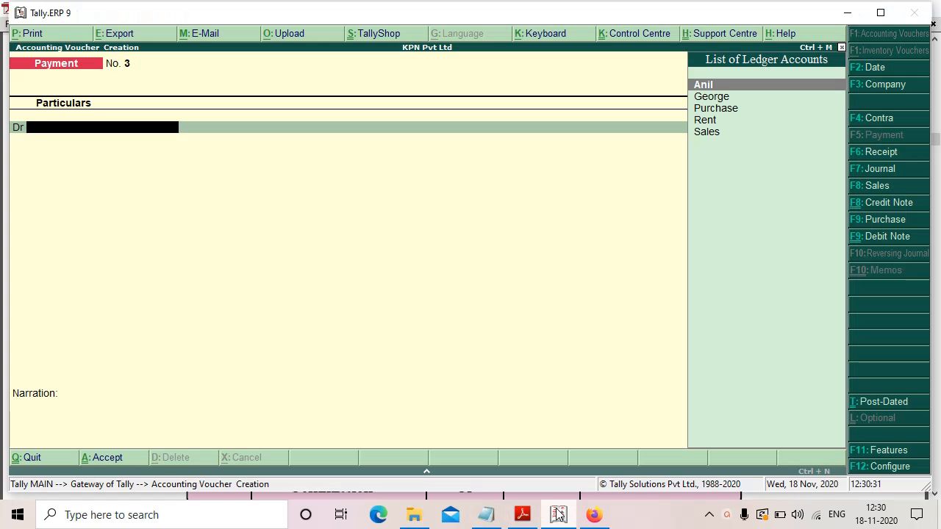
pyautogui.click(878, 171)
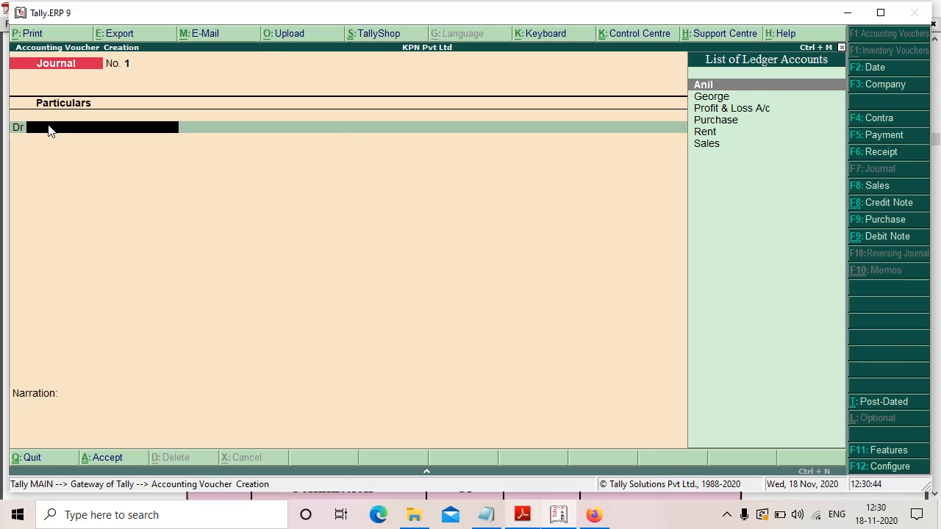
pyautogui.hotkey('alt', 'c')
pyautogui.write('F')
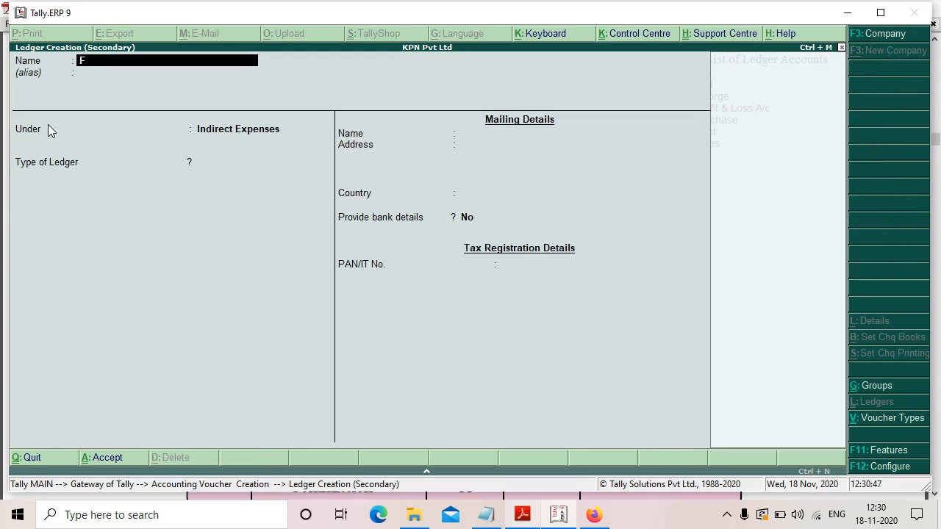
pyautogui.write('urniture')
pyautogui.press('Return')
pyautogui.press('Return')
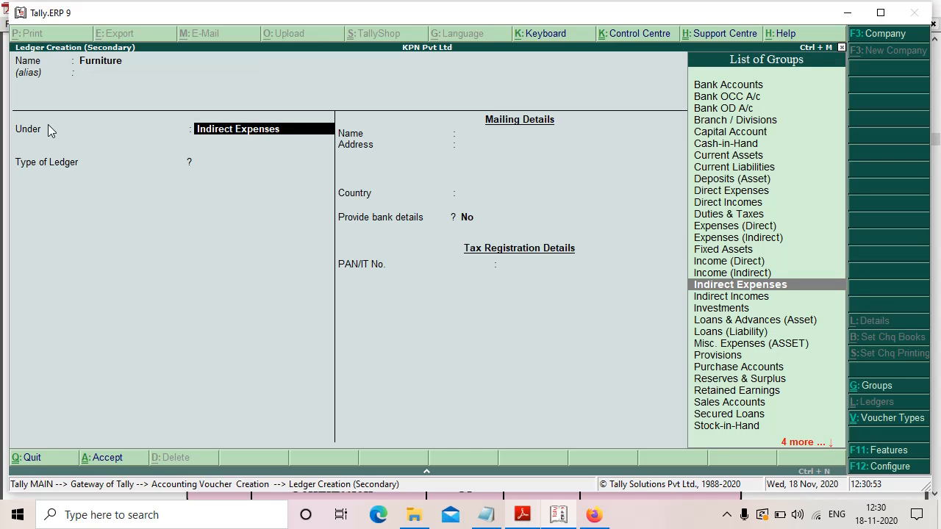
# Step: Place the Furniture ledger under Fixed Assets and save it with the default mailing and tax details
pyautogui.write('F')
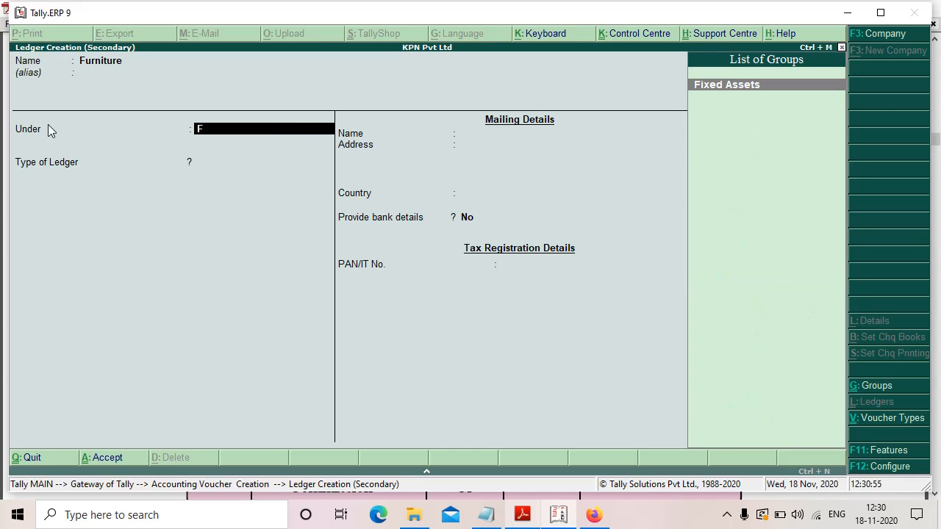
pyautogui.press('Return')
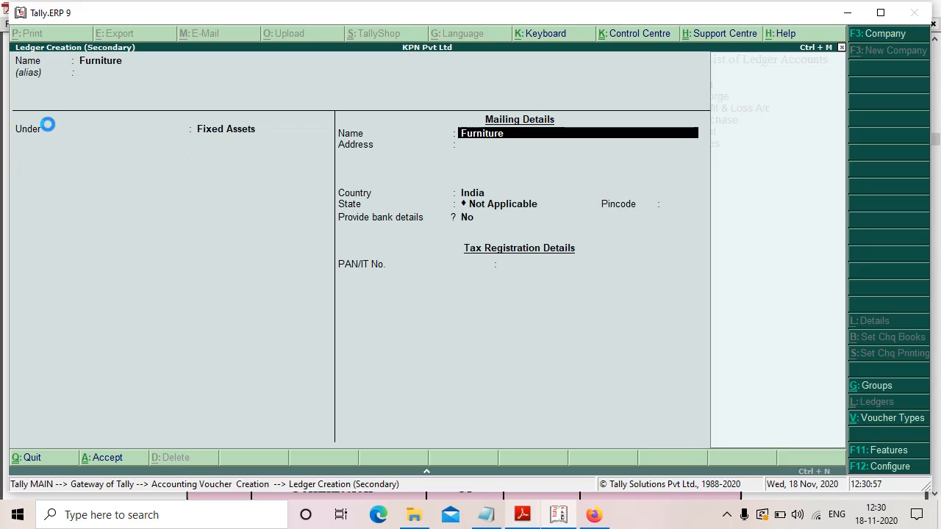
pyautogui.press('Return')
pyautogui.press('Return')
pyautogui.press('Return')
pyautogui.press('Return')
pyautogui.press('Return')
pyautogui.press('Return')
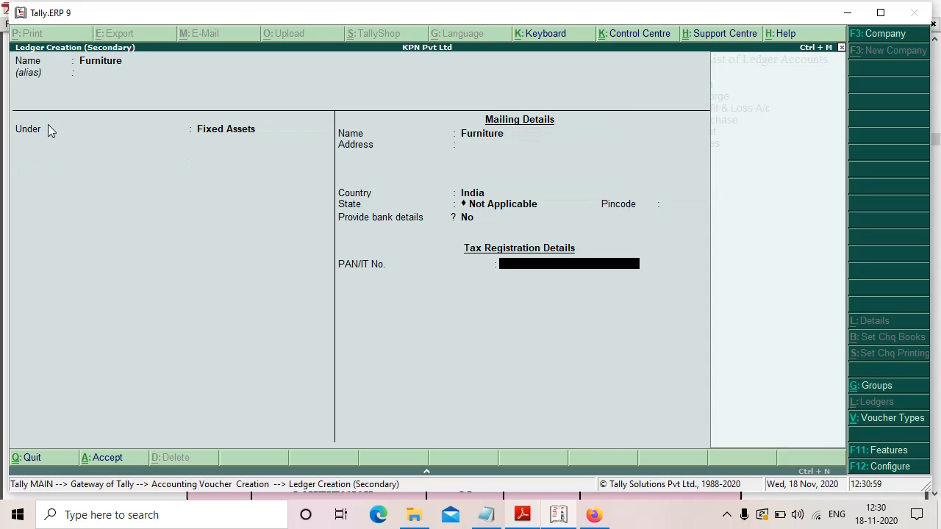
pyautogui.press('Return')
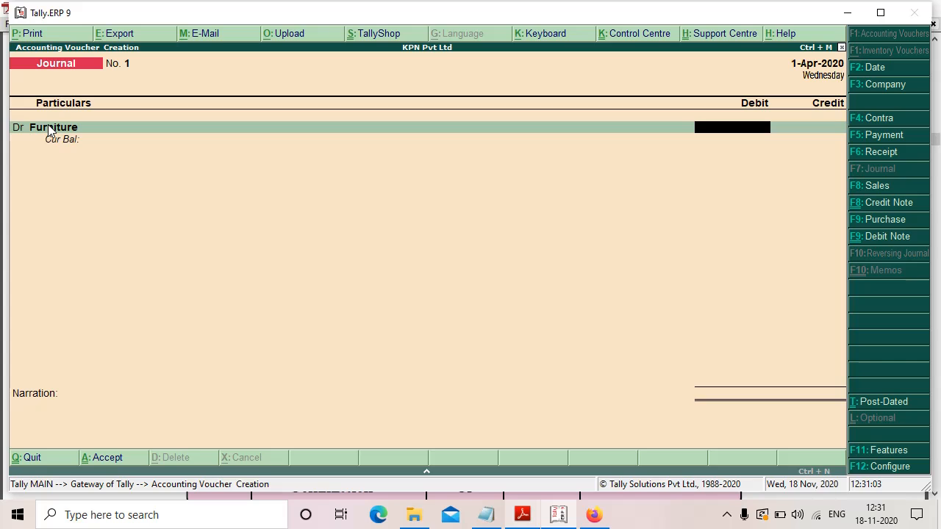
# Step: Debit Furniture with 6,000.00 in the Journal voucher and continue to the credit line's ledger selection
pyautogui.write('6000')
pyautogui.press('Return')
pyautogui.press('Return')
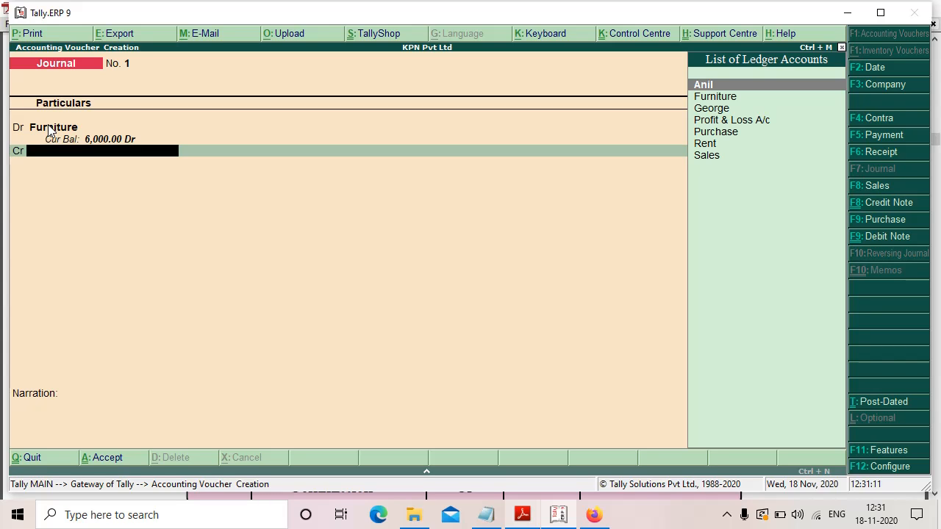
# Step: Start a new ledger named Luis and Sons from the Journal voucher's credit line, without an alias
pyautogui.hotkey('alt', 'c')
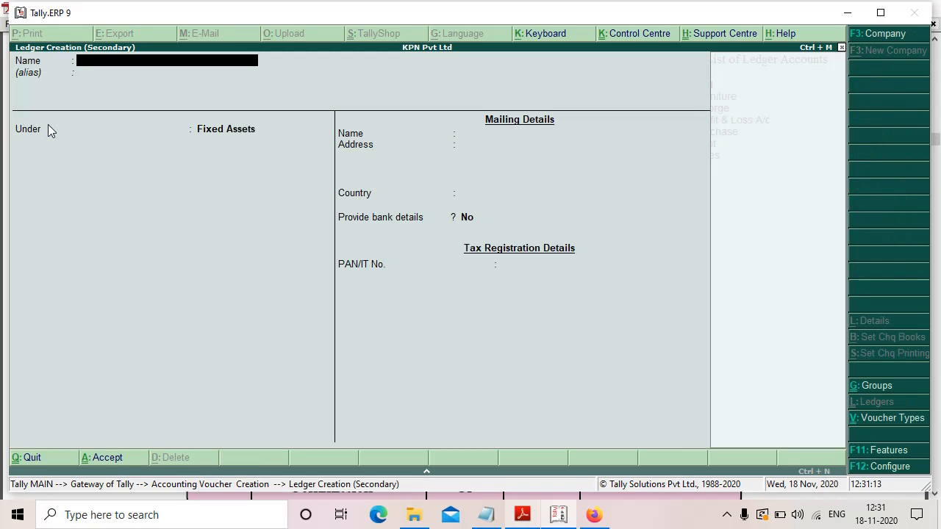
pyautogui.write('Luis and Sons')
pyautogui.press('Return')
pyautogui.press('Return')
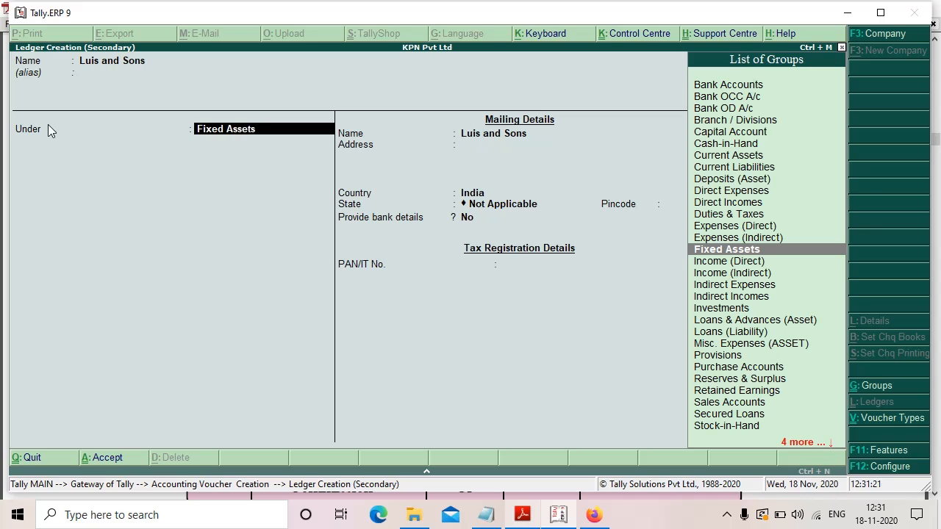
# Step: Place the Luis and Sons ledger under Sundry Creditors and save it with the default mailing and tax details
pyautogui.write('S')
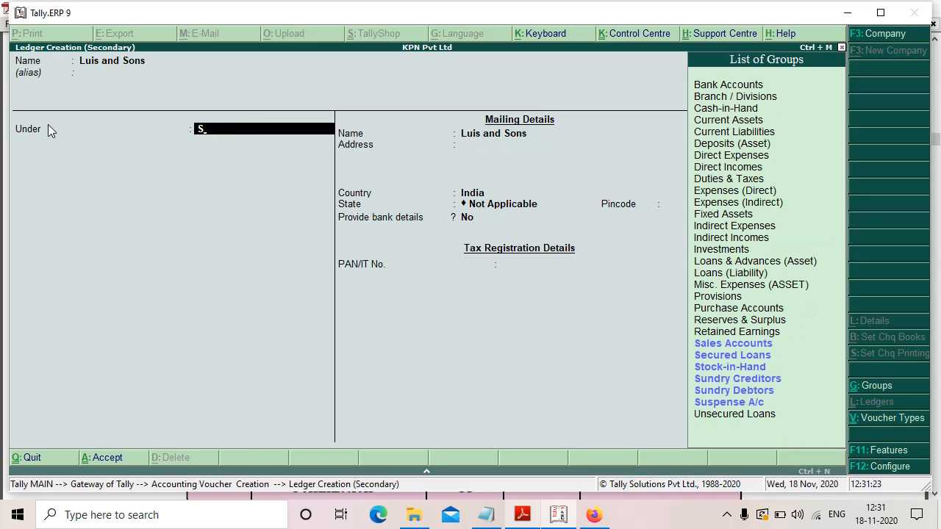
pyautogui.write('u')
pyautogui.press('Down')
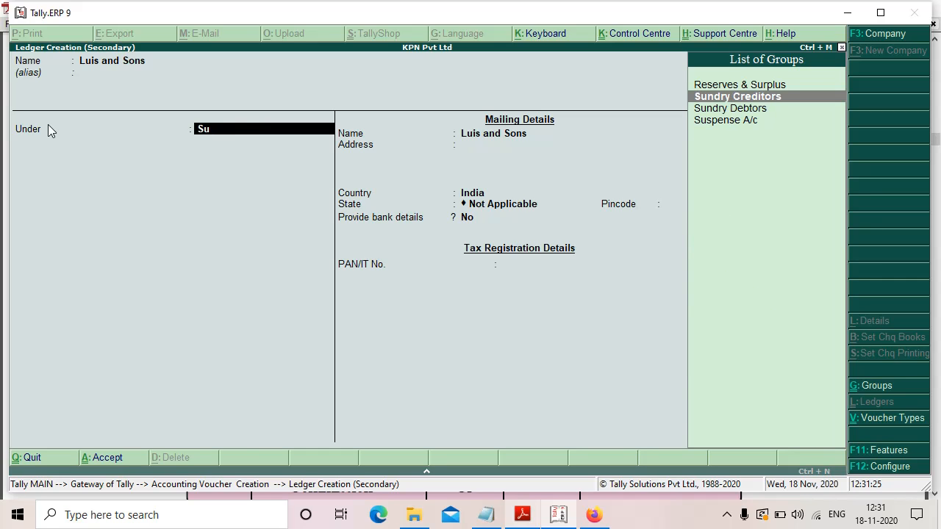
pyautogui.press('Return')
pyautogui.press('Return')
pyautogui.press('Return')
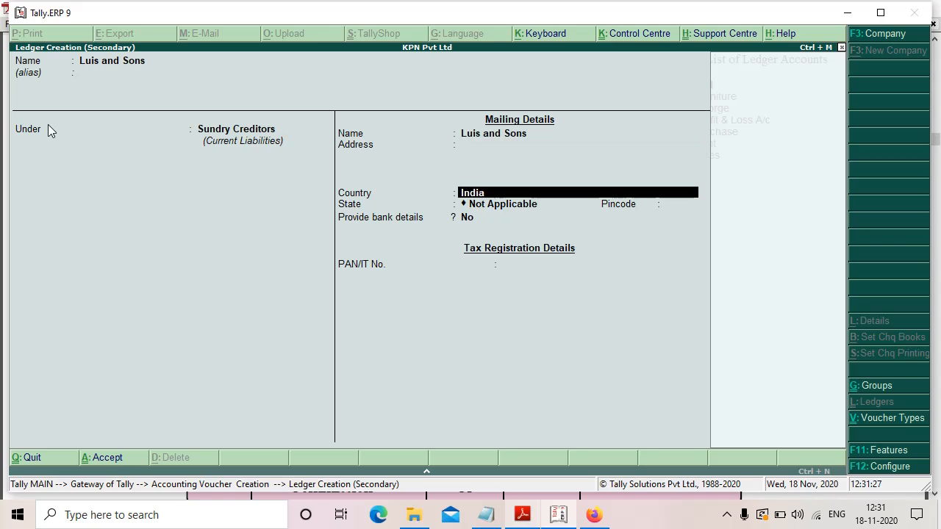
pyautogui.press('Return')
pyautogui.press('Return')
pyautogui.press('Return')
pyautogui.press('Return')
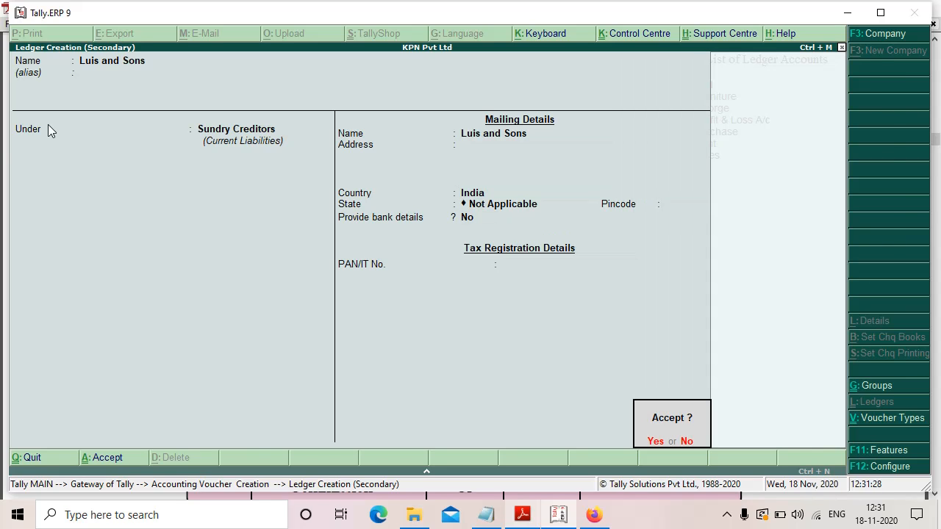
pyautogui.press('Return')
pyautogui.press('Return')
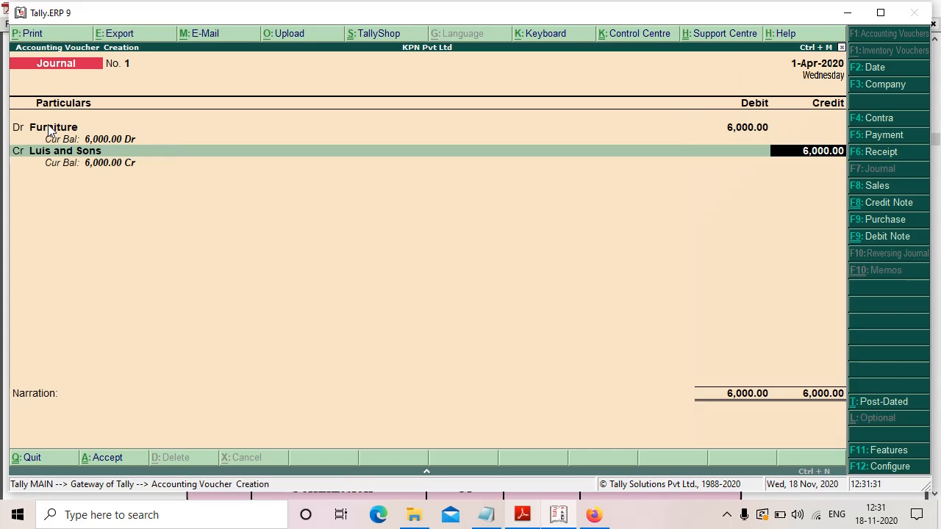
# Step: Credit Luis and Sons with 6,000.00 and save the Journal voucher without a narration
pyautogui.press('Return')
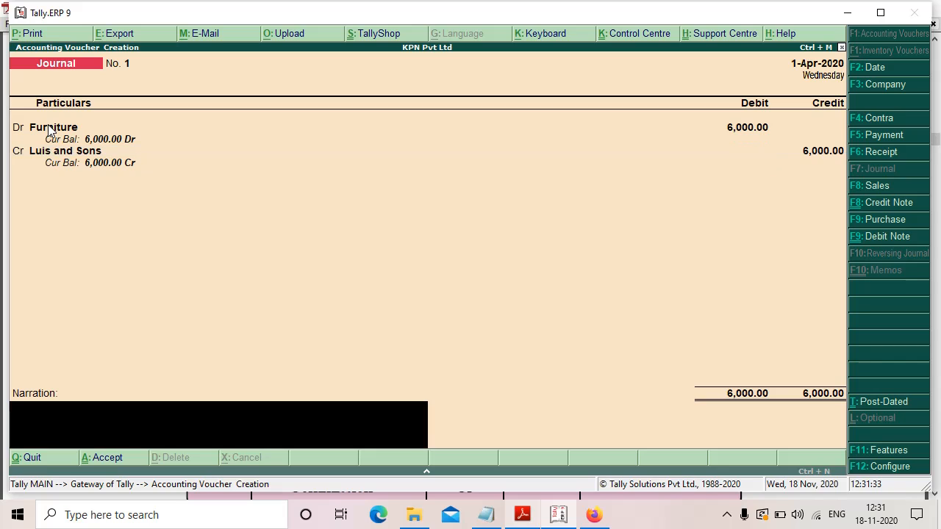
pyautogui.press('Return')
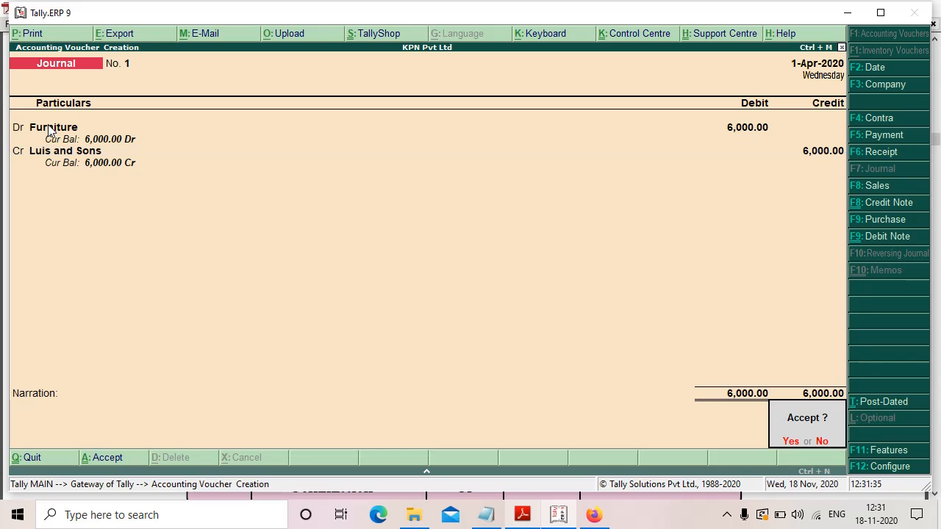
pyautogui.press('Return')
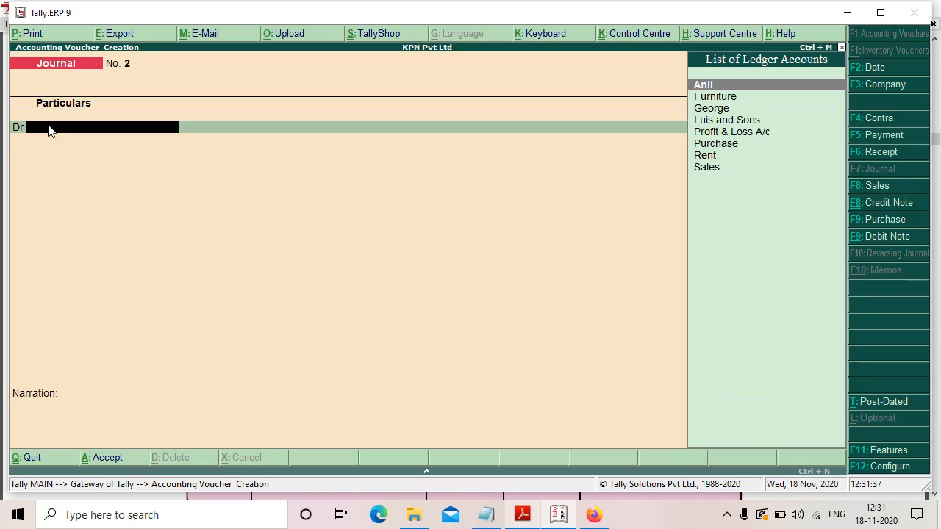
# Step: Switch to the accounting PDF in Adobe Reader and examine the eighth transaction and its voucher entry in the answer table
pyautogui.click(522, 517)
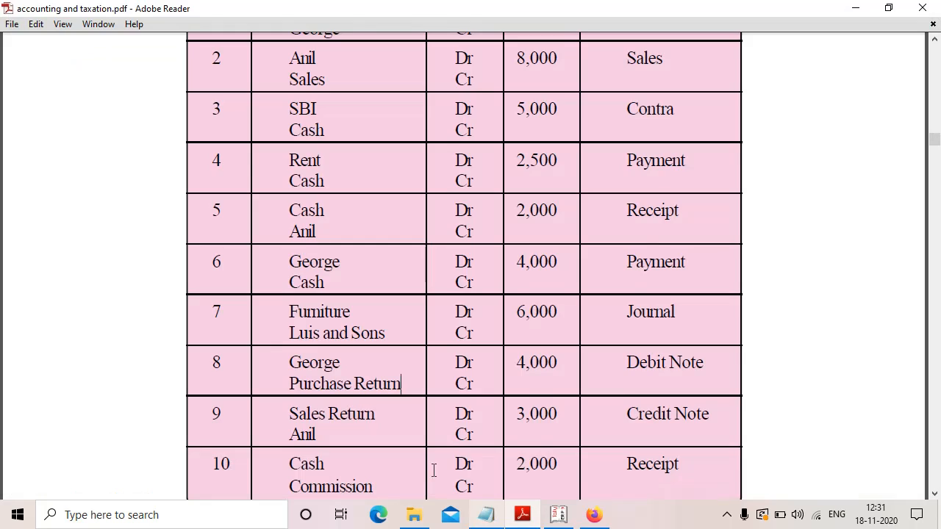
pyautogui.scroll(10, 621, 392)
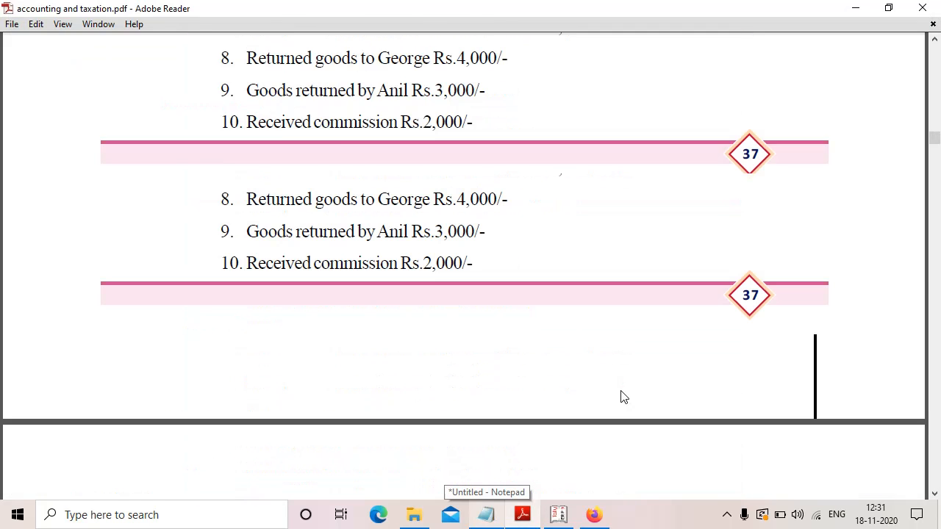
pyautogui.moveTo(249, 204); pyautogui.dragTo(515, 203)
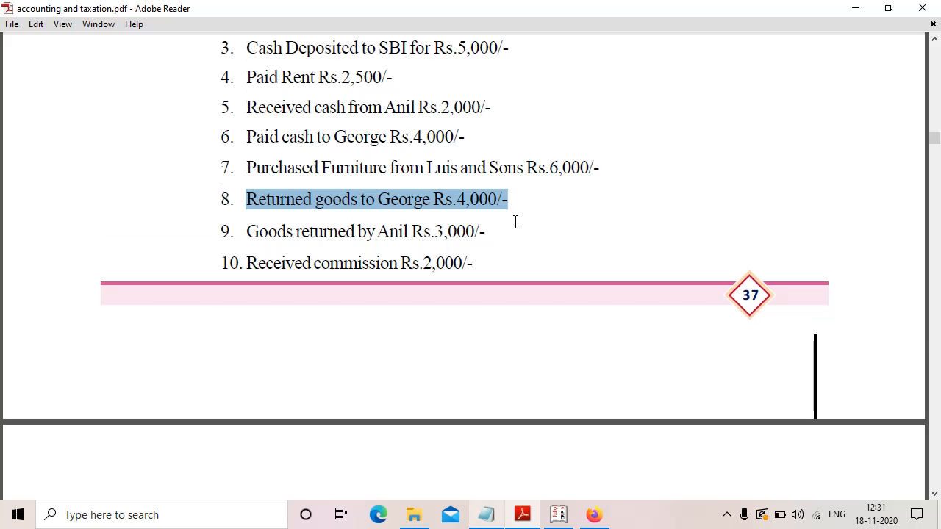
pyautogui.scroll(-10, 527, 266)
pyautogui.scroll(-2, 527, 267)
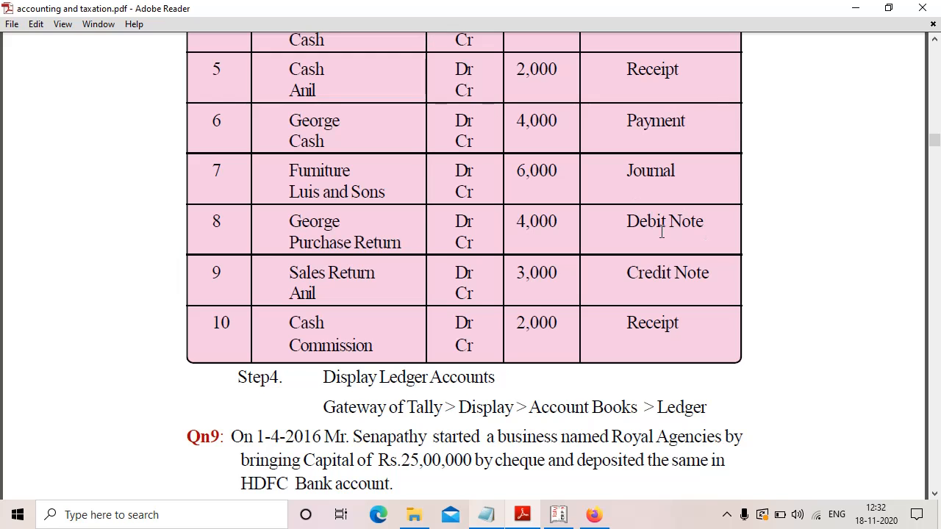
# Step: Return to Tally.ERP 9 and start a Debit Note voucher with original invoice number inv205 and the default date 1-Apr-2020
pyautogui.click(559, 515)
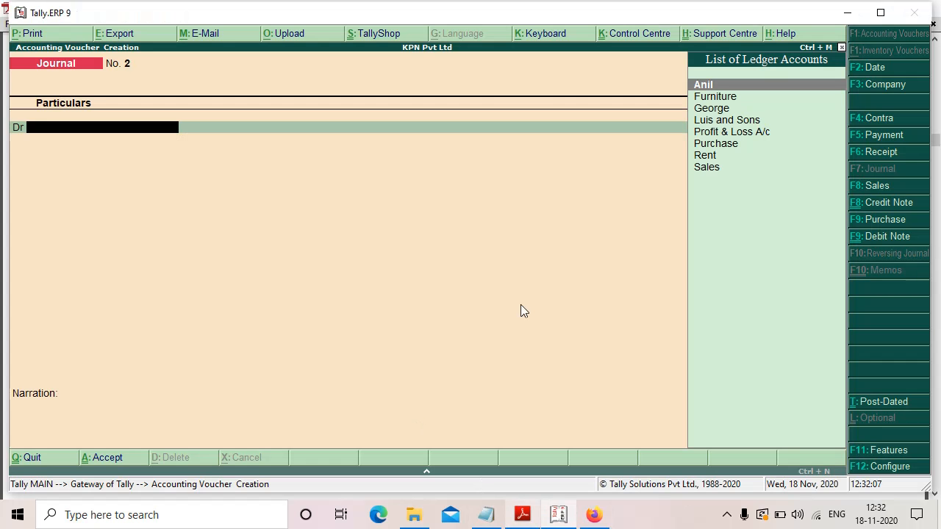
pyautogui.click(880, 237)
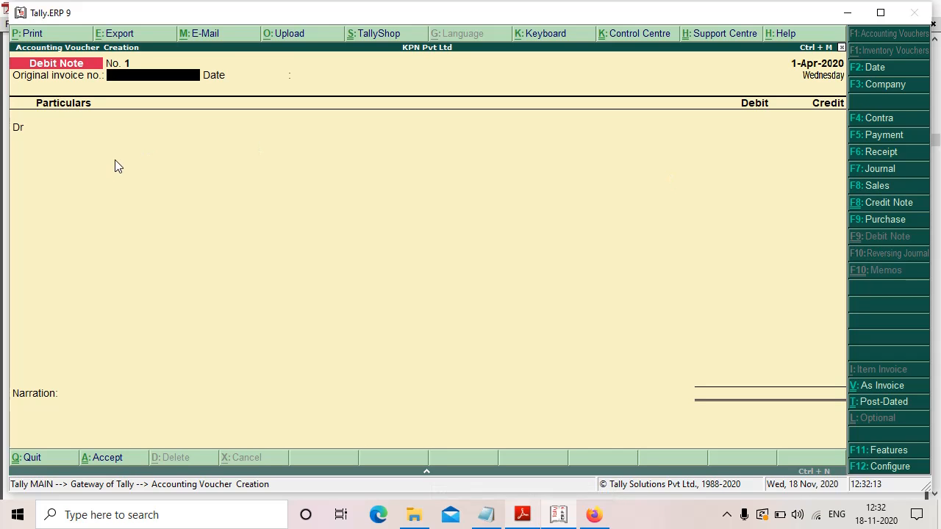
pyautogui.write('inv205')
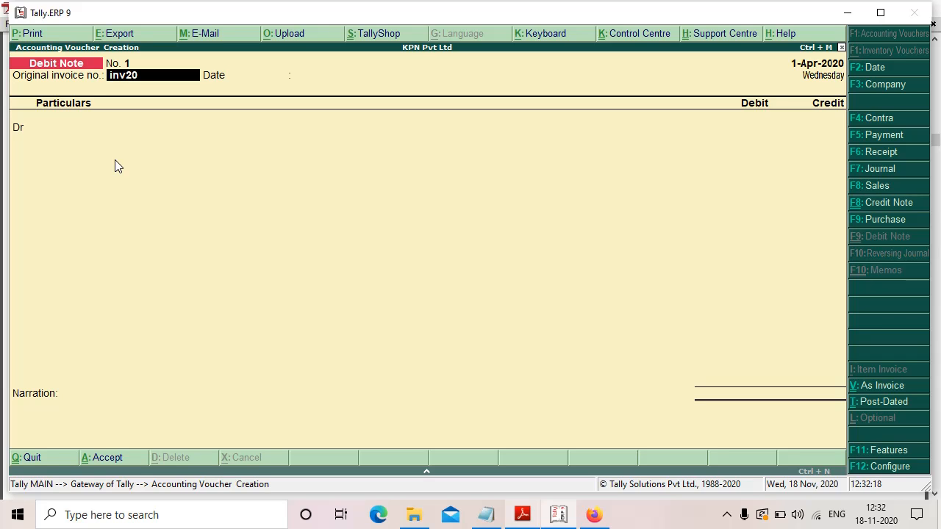
pyautogui.press('Return')
pyautogui.press('Return')
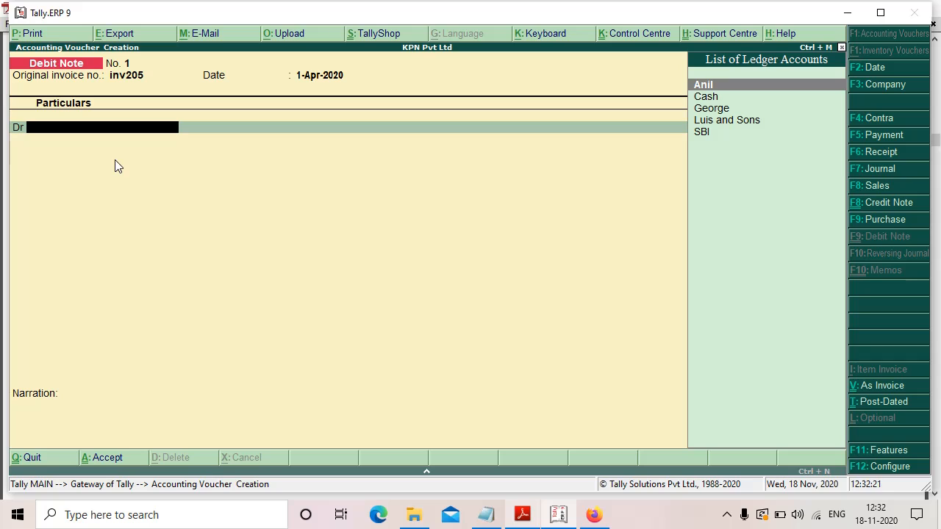
# Step: Debit the supplier's ledger from the eighth transaction with 4,000.00 in the Debit Note voucher
pyautogui.press('Down')
pyautogui.press('Down')
pyautogui.press('Return')
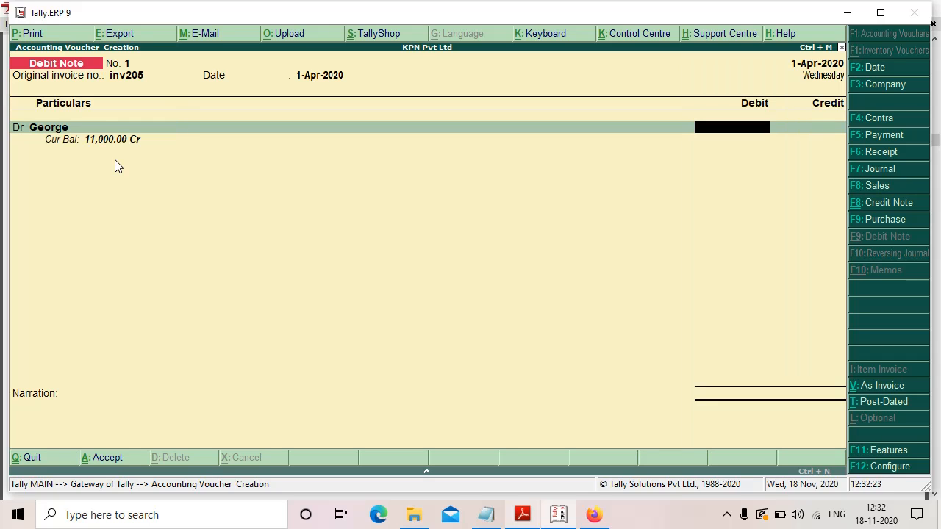
pyautogui.write('4000')
pyautogui.press('Return')
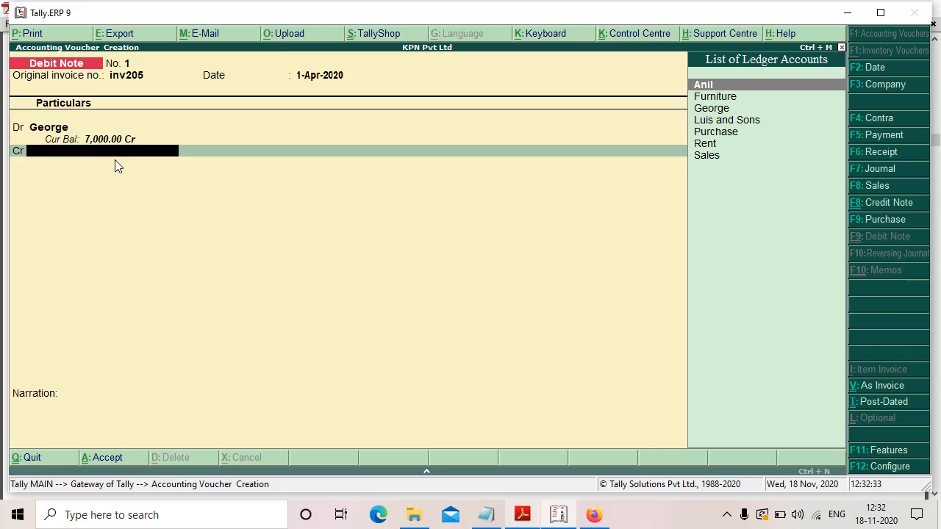
# Step: Start a new ledger named Purchase Return from the Debit Note voucher's credit line, without an alias
pyautogui.hotkey('alt', 'c')
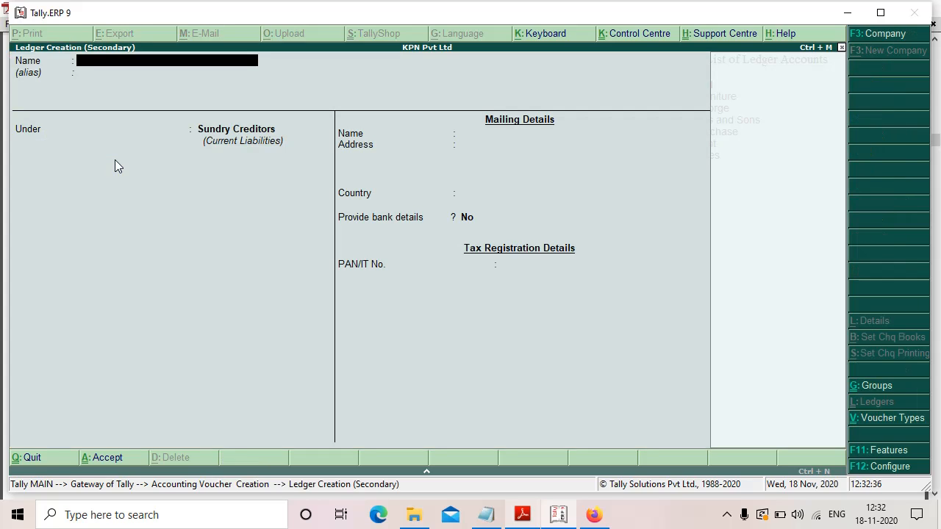
pyautogui.write('Purchase Re')
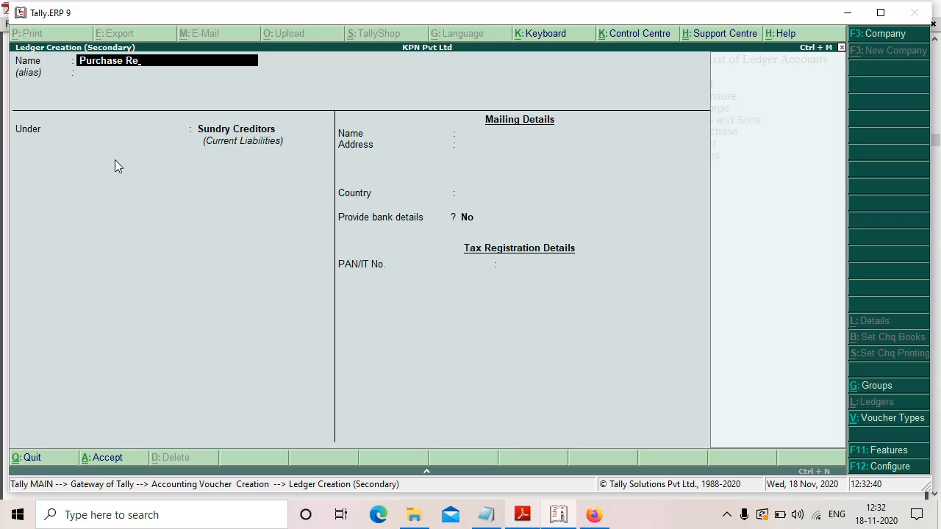
pyautogui.write('turn')
pyautogui.press('Return')
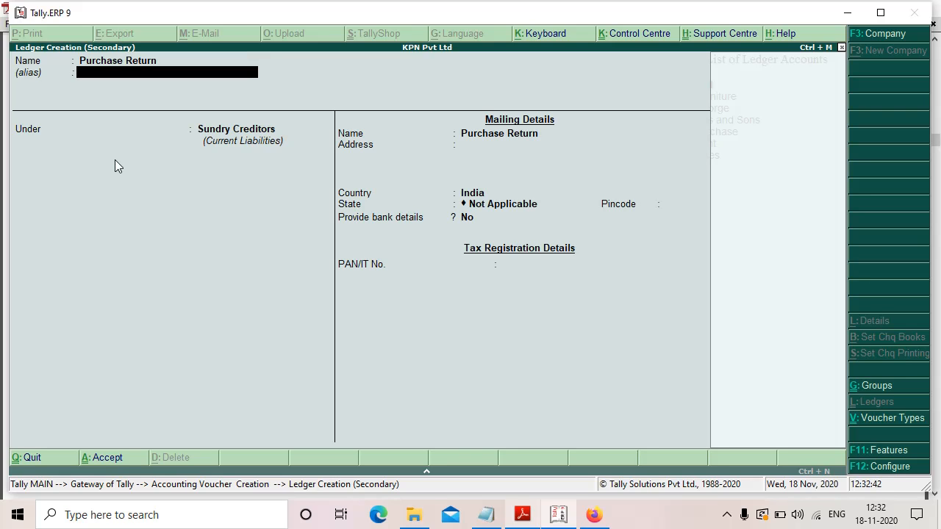
pyautogui.press('Return')
# Step: Place the Purchase Return ledger under Purchase Accounts with ledger type Not Applicable and save it without bank details
pyautogui.write('P')
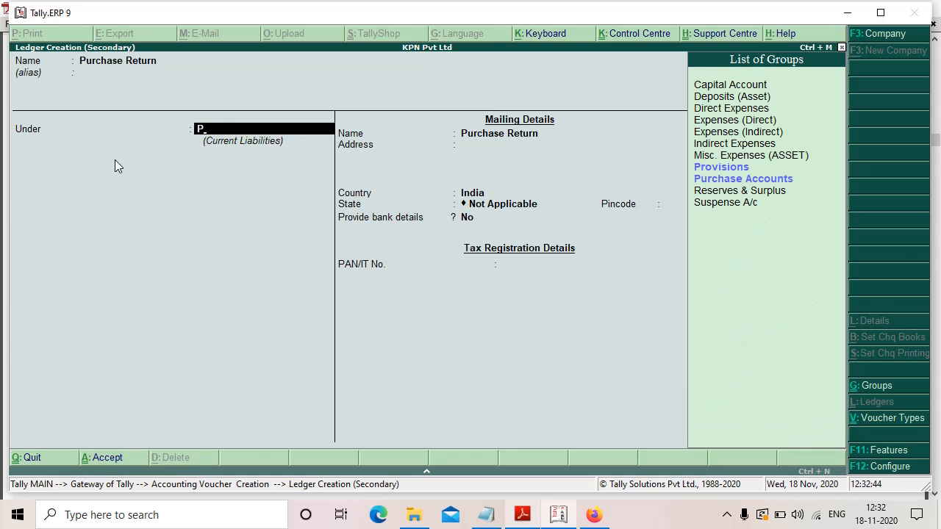
pyautogui.click(735, 180)
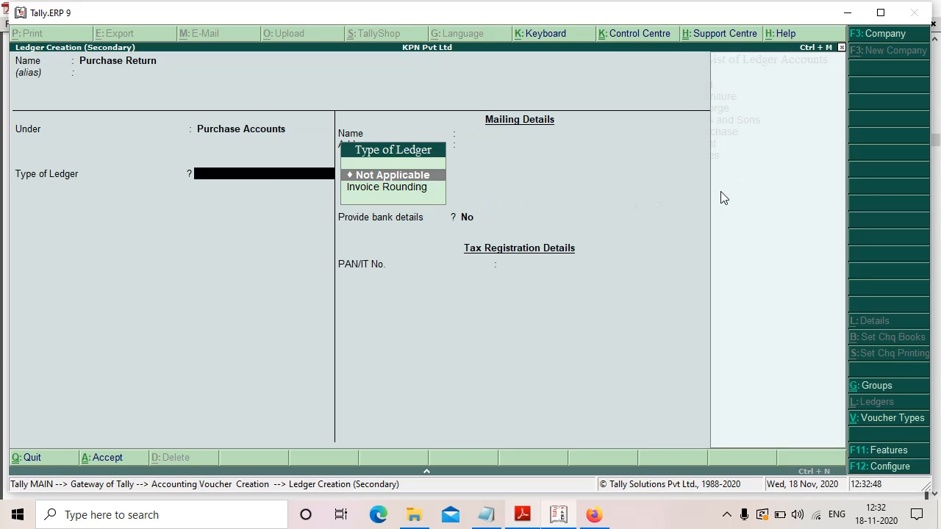
pyautogui.press('Return')
pyautogui.press('Return')
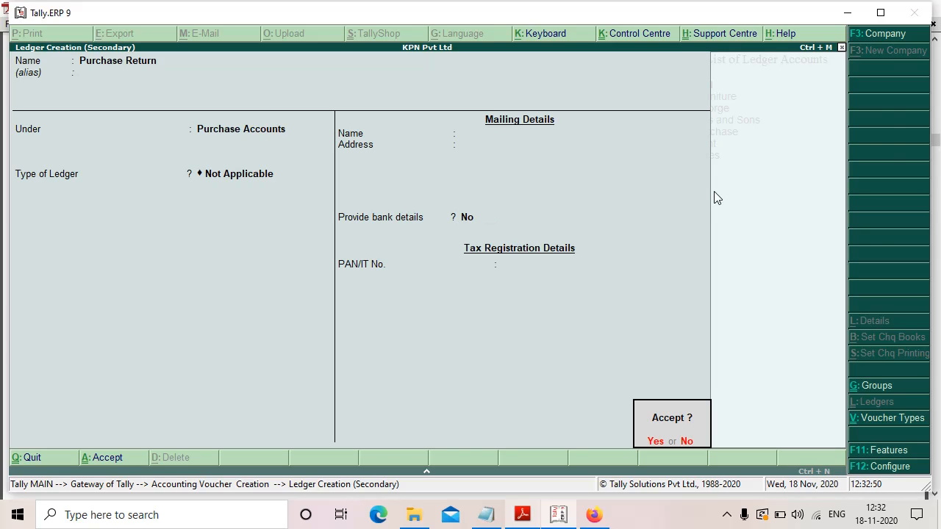
pyautogui.press('Return')
# Step: Credit Purchase Return with 4,000.00 and save the Debit Note voucher without a narration
pyautogui.press('Return')
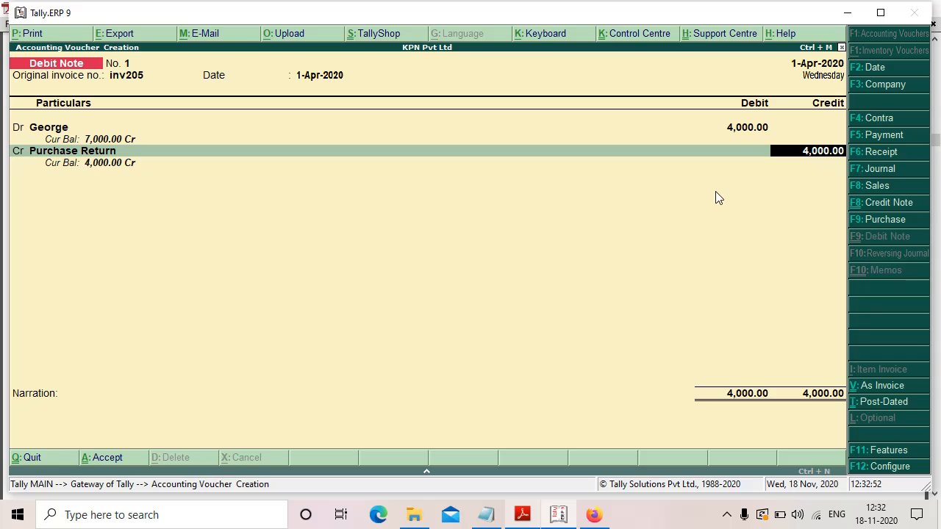
pyautogui.press('Return')
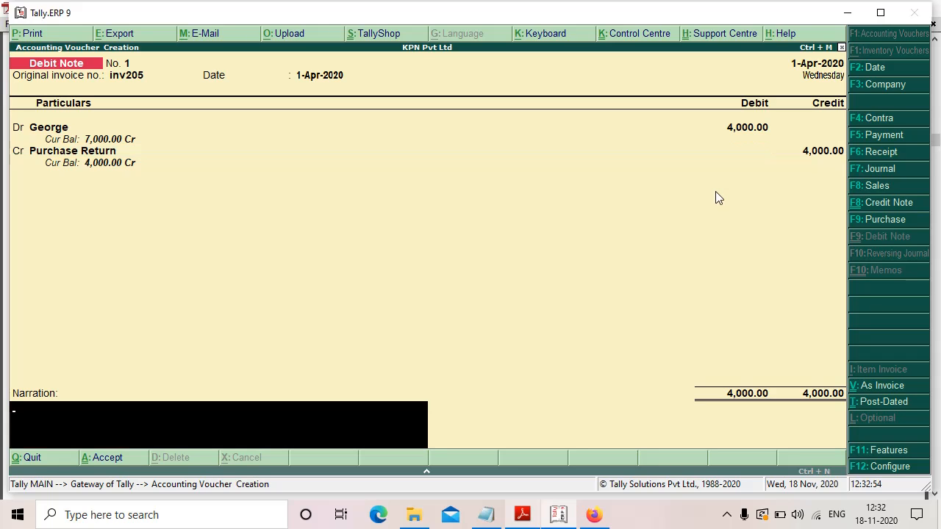
pyautogui.press('Return')
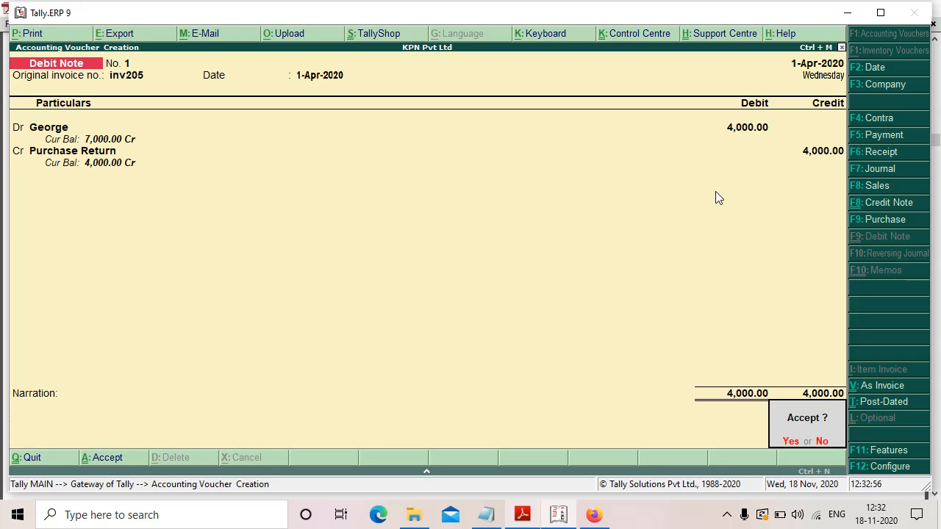
pyautogui.press('Return')
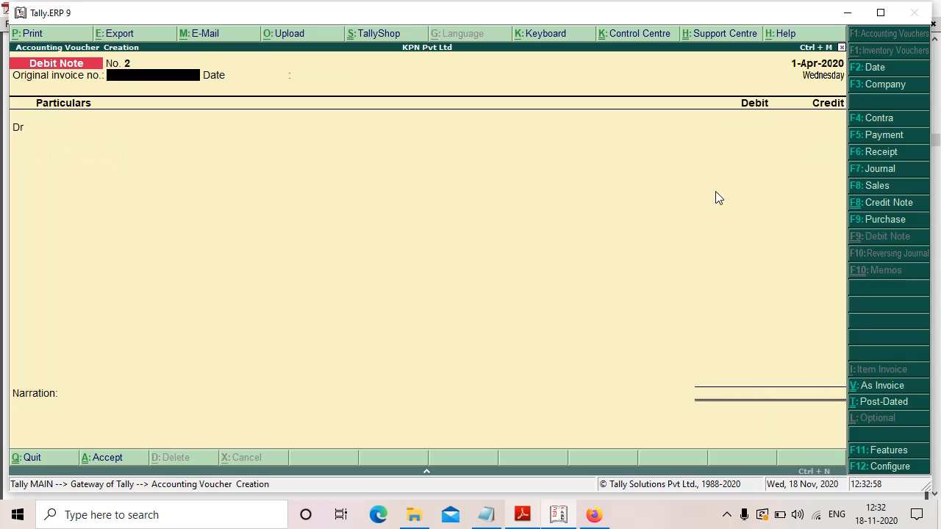
# Step: Switch to the accounting PDF in Adobe Reader and examine the ninth transaction and its voucher entry in the answer table
pyautogui.click(523, 515)
pyautogui.scroll(5, 455, 353)
pyautogui.scroll(15, 455, 353)
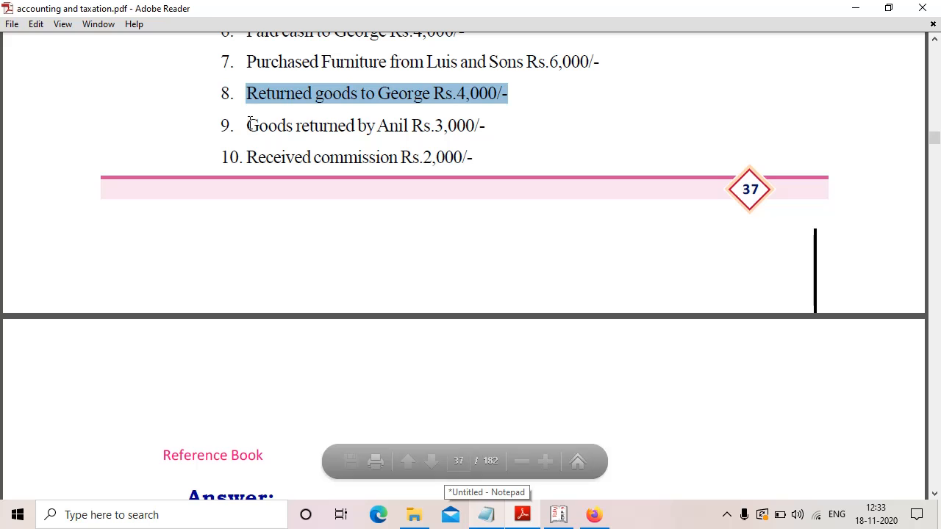
pyautogui.moveTo(249, 125); pyautogui.dragTo(484, 135)
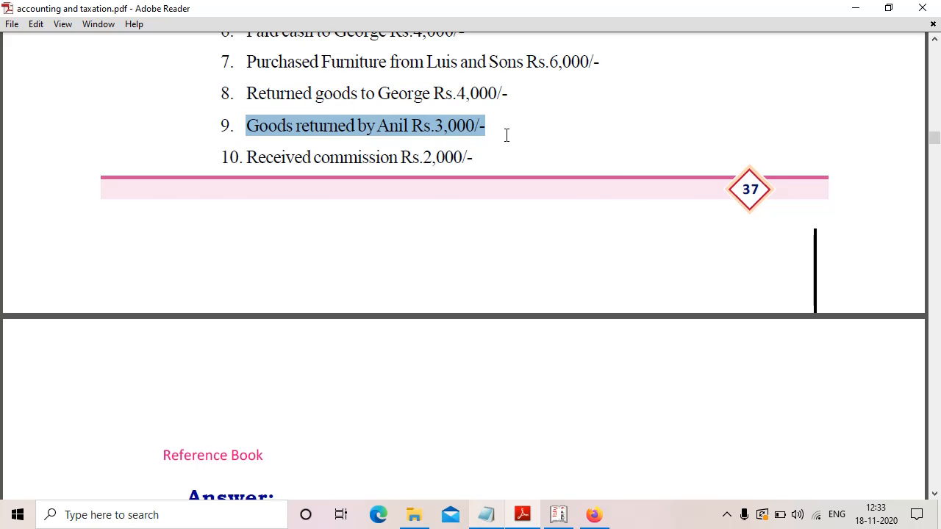
pyautogui.scroll(-10, 600, 289)
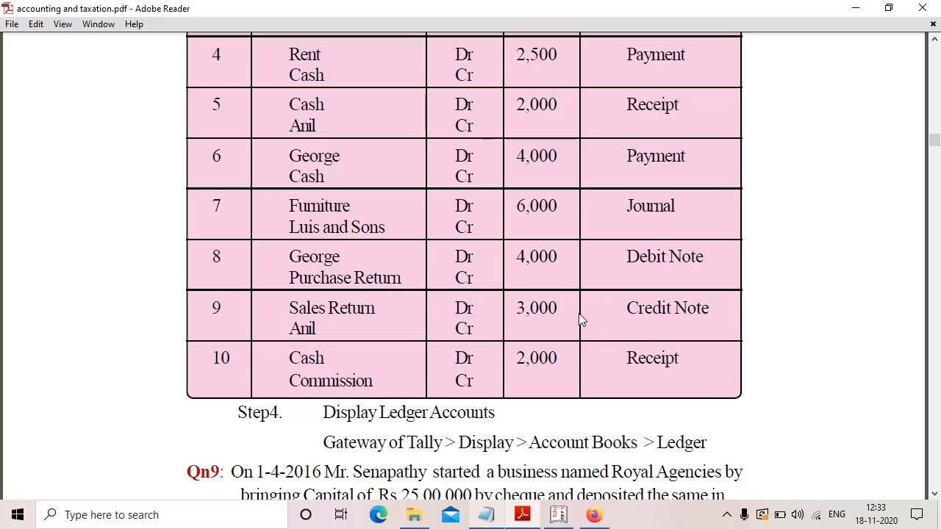
# Step: Return to Tally.ERP 9 and start a Credit Note voucher with original invoice number inv345 and the default date 1-Apr-2020
pyautogui.click(570, 520)
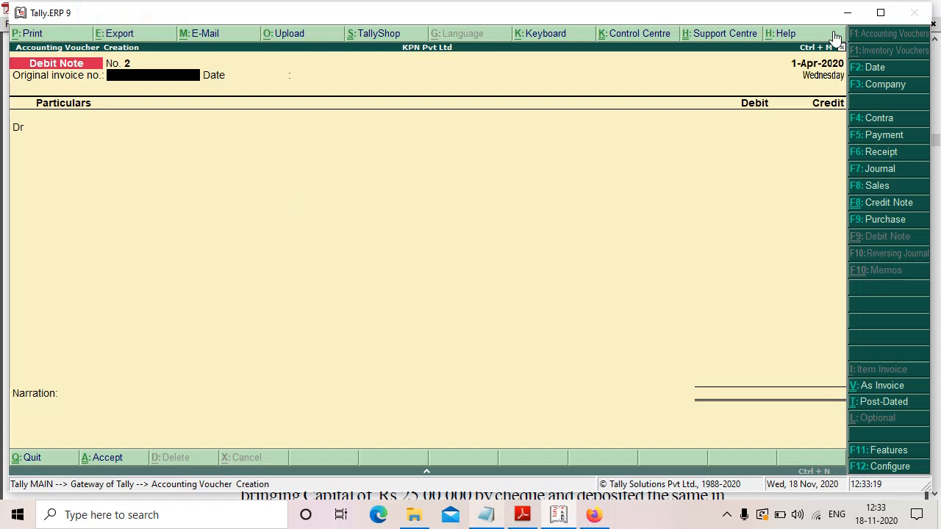
pyautogui.click(890, 204)
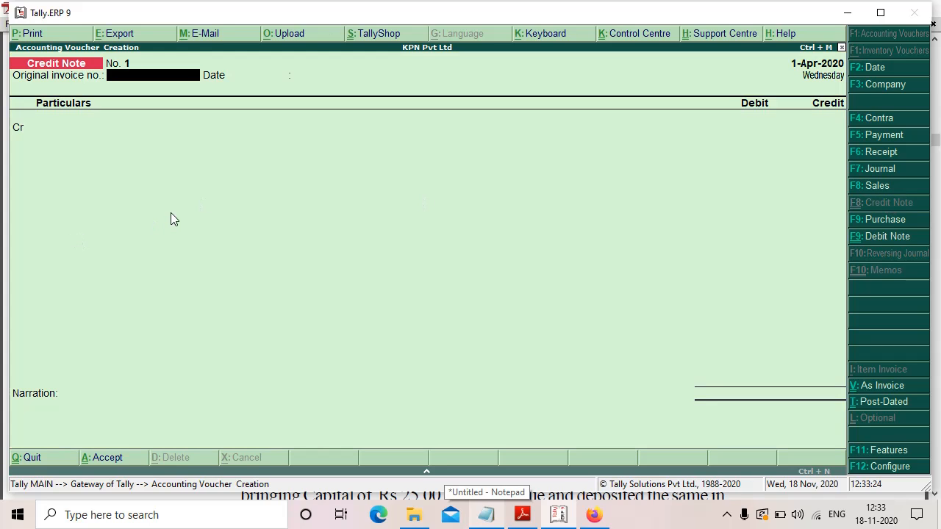
pyautogui.write('inv3')
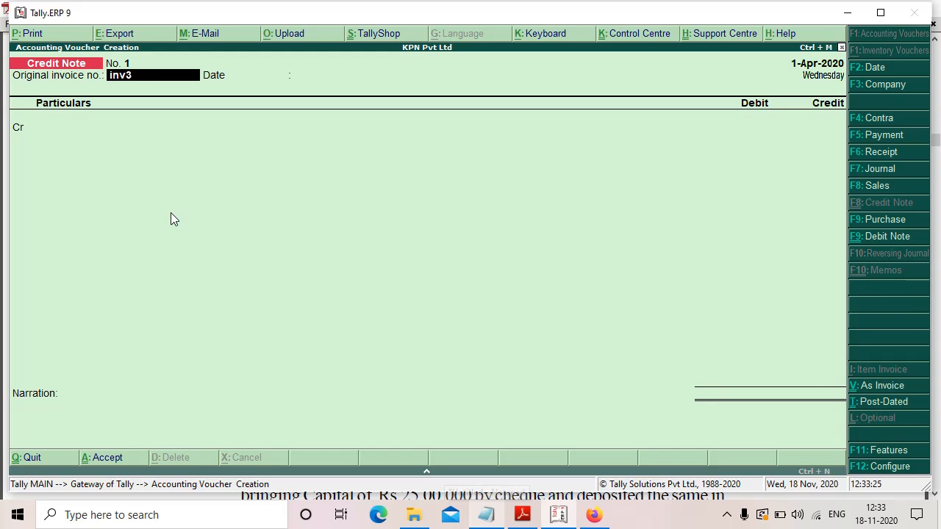
pyautogui.write('45')
pyautogui.press('Return')
pyautogui.press('Return')
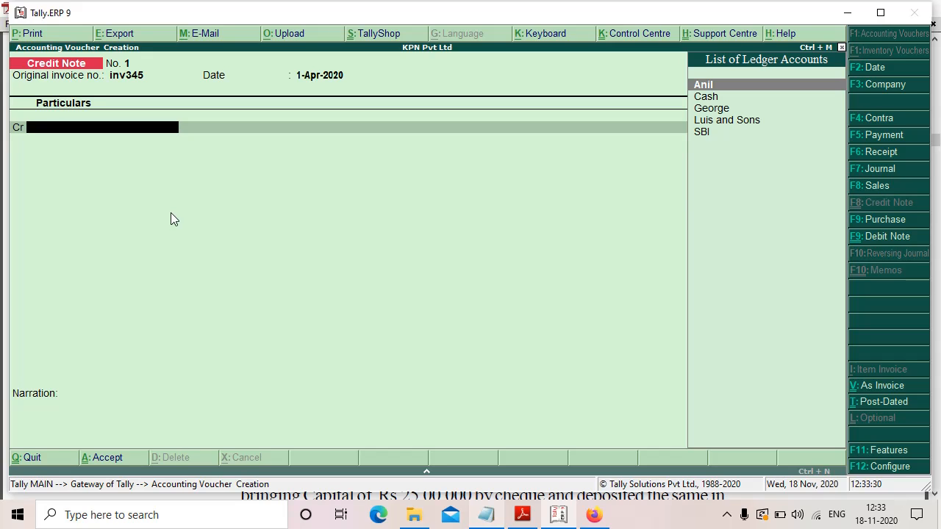
# Step: Credit the customer's ledger from the ninth transaction with 3,000.00 in the Credit Note voucher
pyautogui.press('Return')
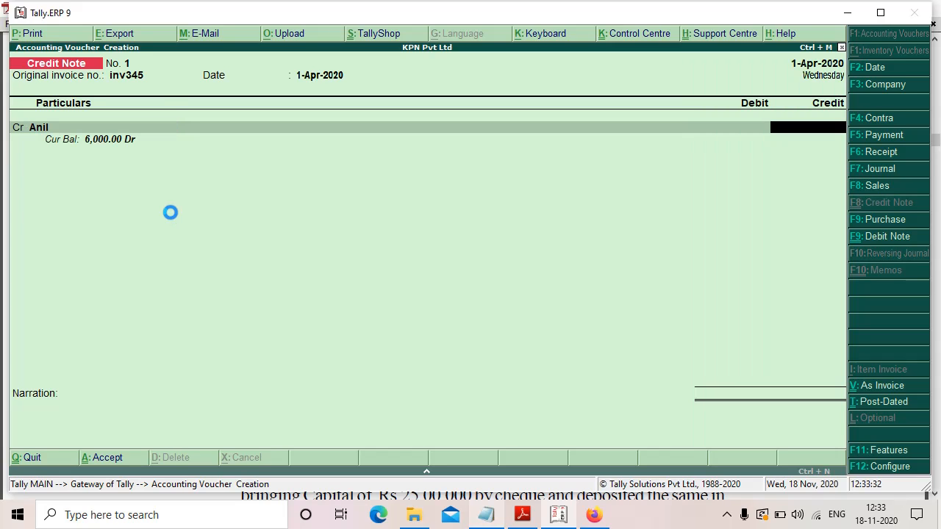
pyautogui.write('3000')
pyautogui.press('Return')
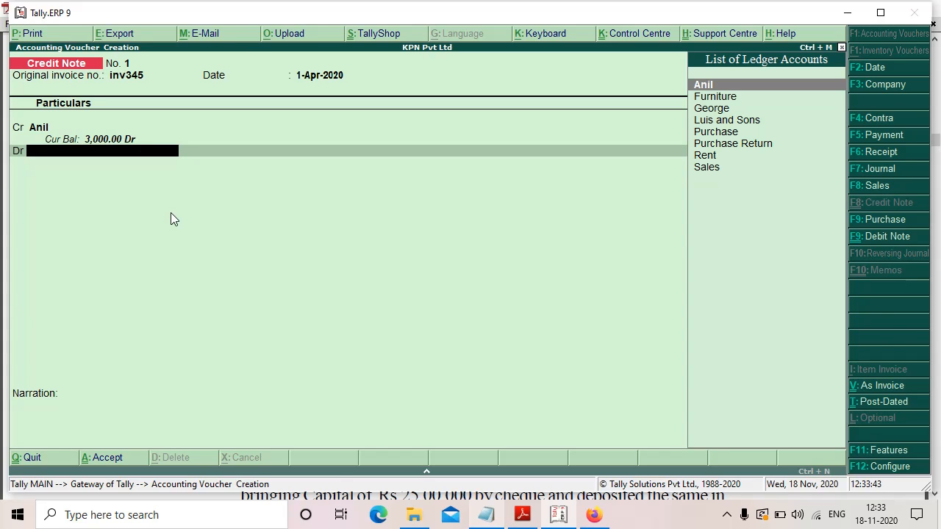
# Step: Start a new ledger named Sales Return from the Credit Note voucher's debit line, without an alias
pyautogui.hotkey('alt', 'c')
pyautogui.write('Sa')
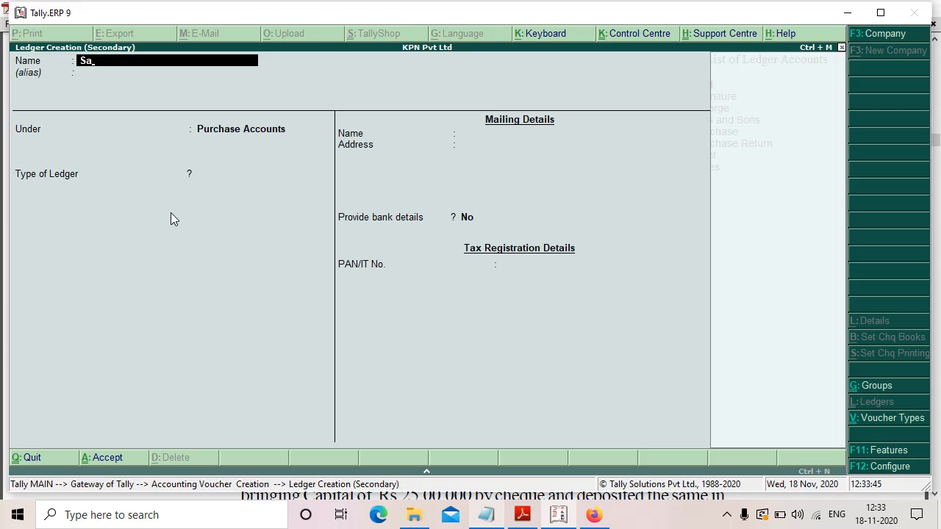
pyautogui.write('les Return')
pyautogui.press('Return')
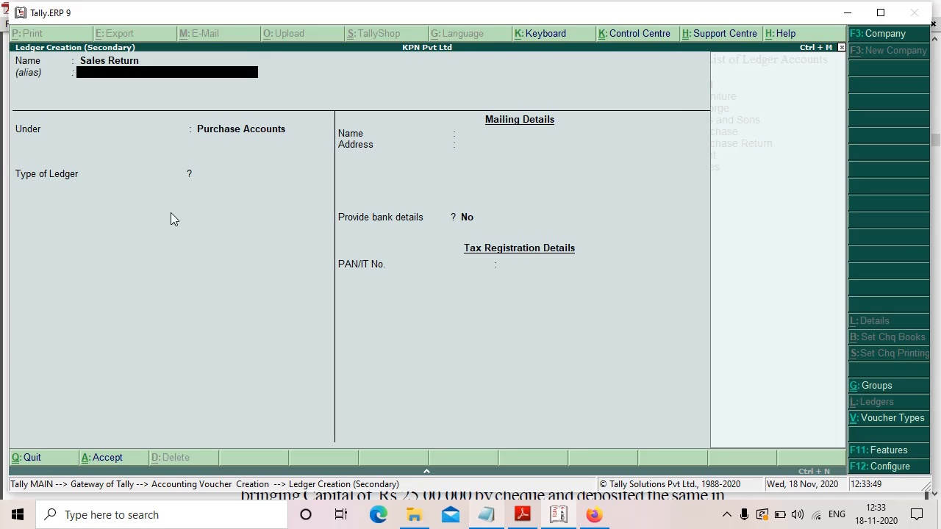
pyautogui.press('Return')
# Step: Place the Sales Return ledger under Sales Accounts with ledger type Not Applicable and no bank details, and save it
pyautogui.write('S')
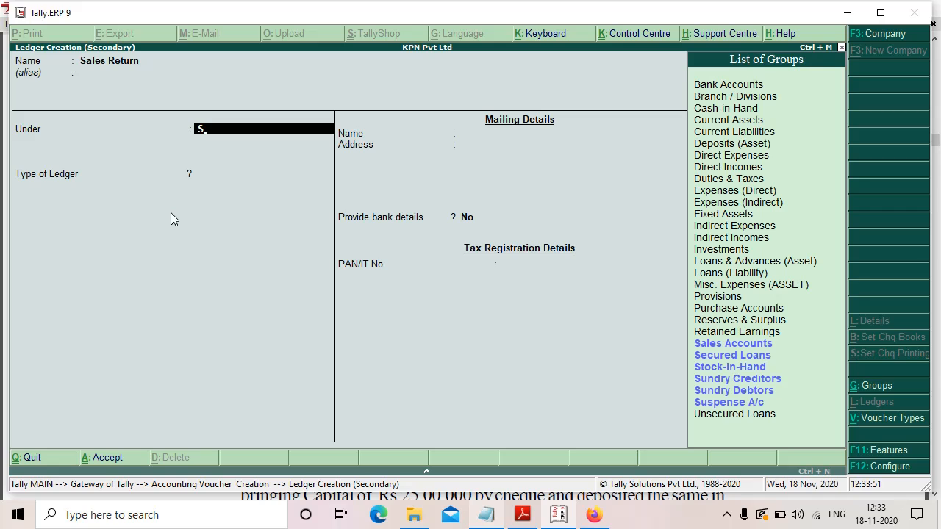
pyautogui.click(747, 344)
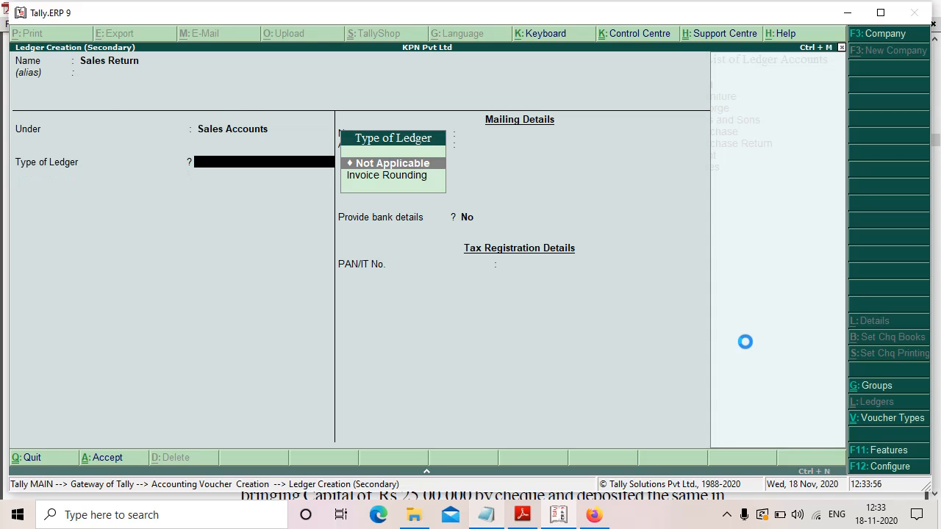
pyautogui.press('Return')
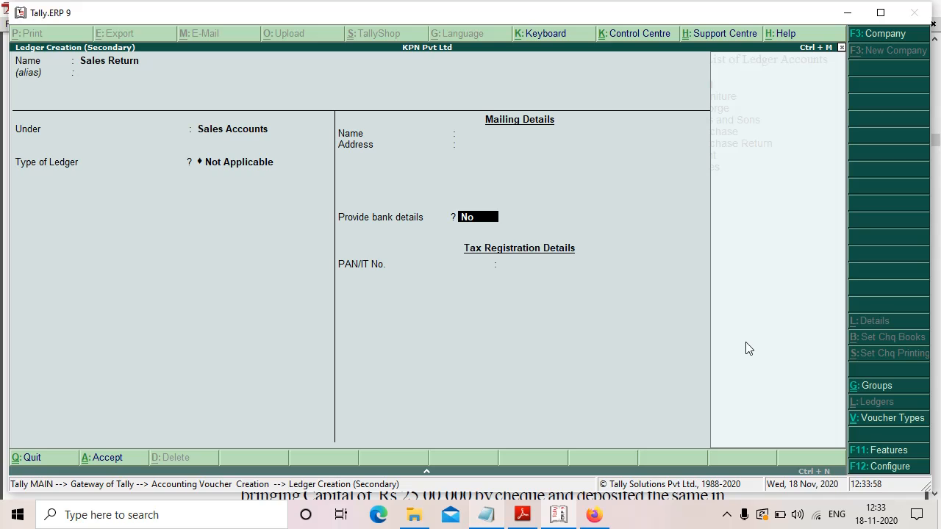
pyautogui.press('Return')
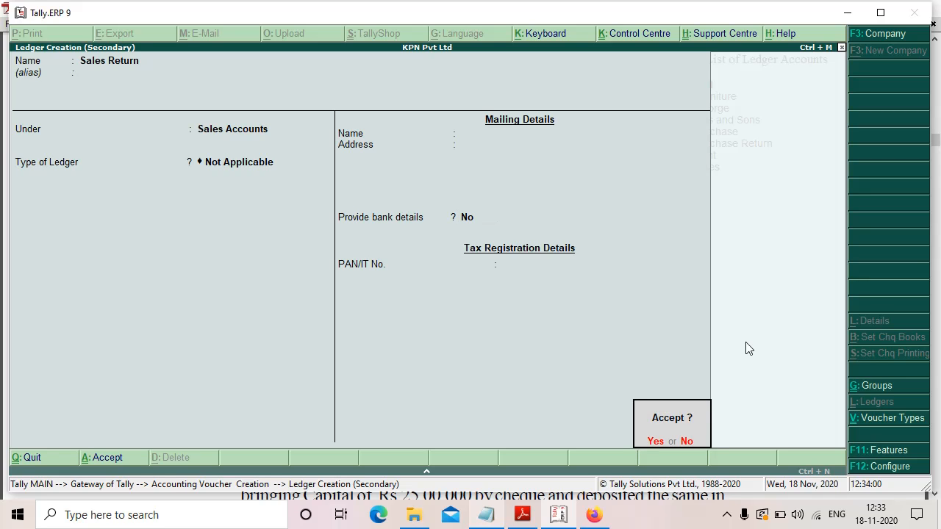
pyautogui.press('Return')
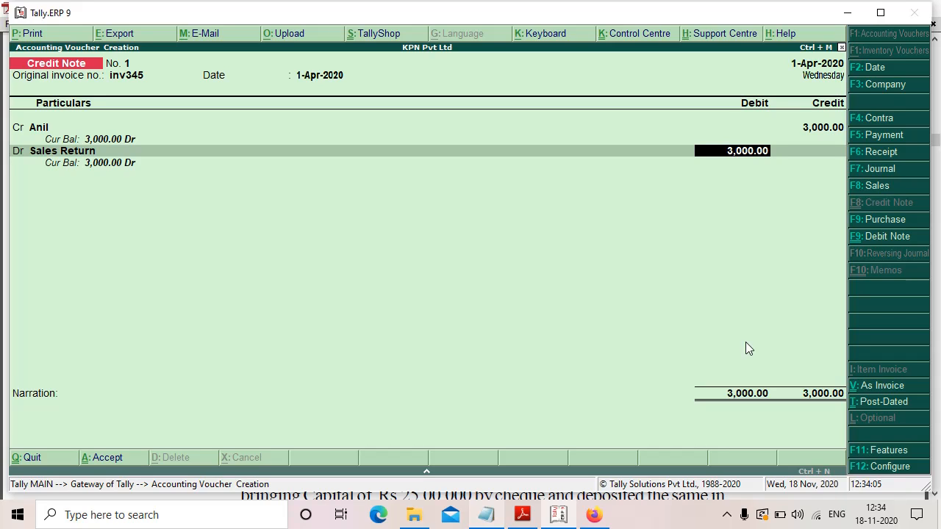
# Step: Debit Sales Return with 3,000.00 and save the Credit Note voucher without a narration
pyautogui.press('Return')
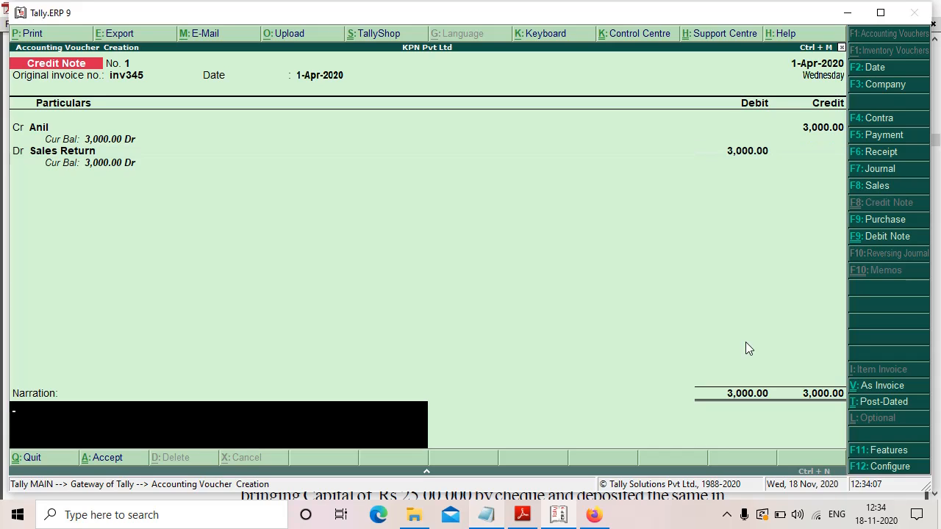
pyautogui.press('Return')
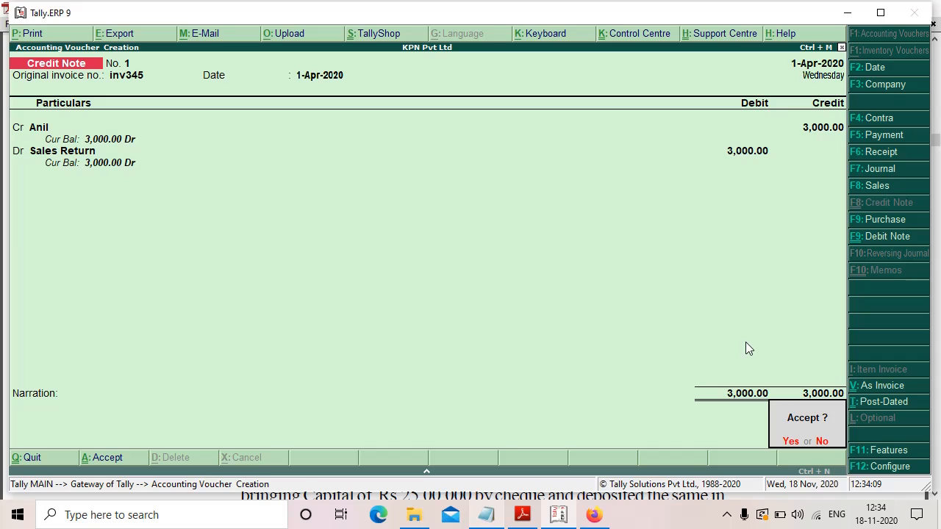
pyautogui.press('Return')
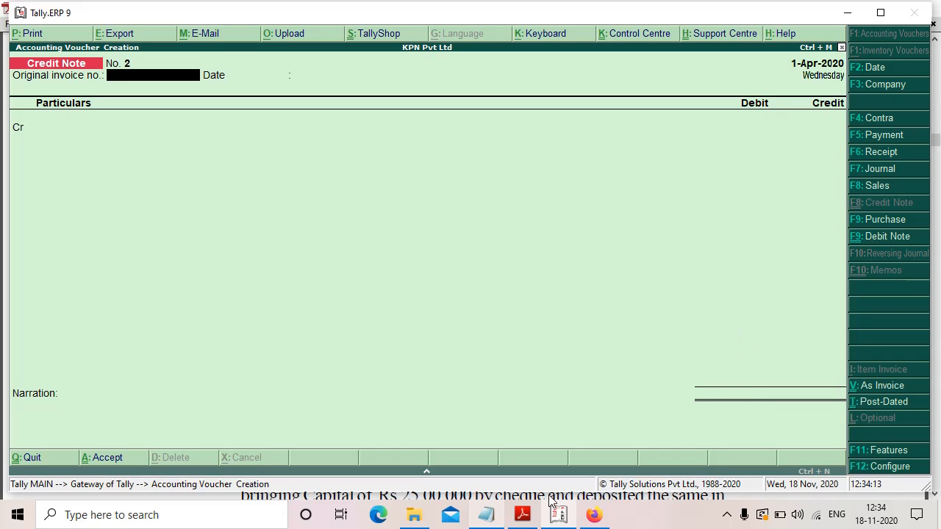
# Step: Switch to the accounting PDF in Adobe Reader and examine the tenth transaction and its voucher entry in the answer table
pyautogui.click(523, 515)
pyautogui.scroll(15, 361, 162)
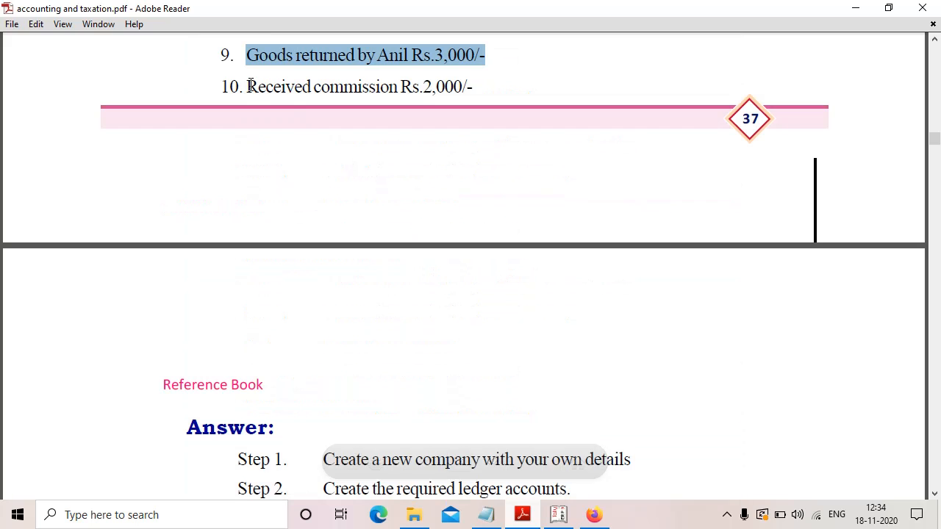
pyautogui.moveTo(248, 88); pyautogui.dragTo(488, 87)
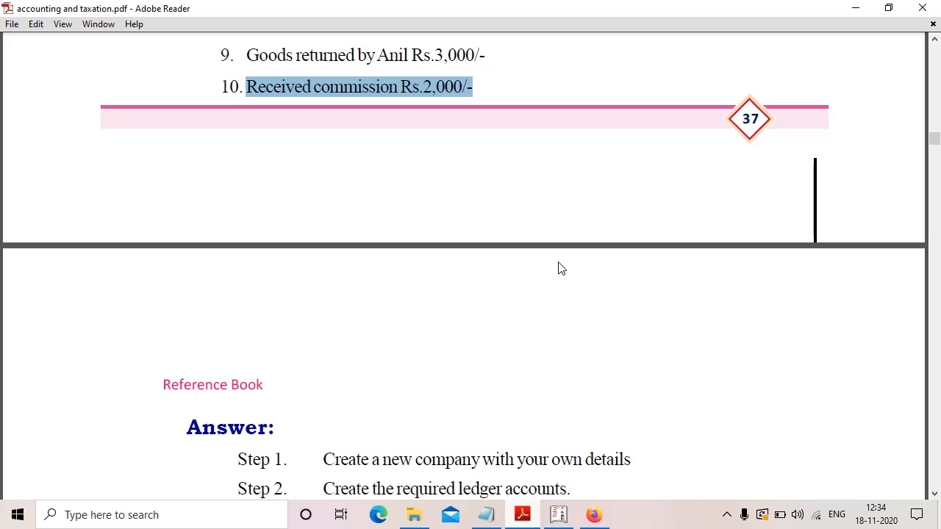
pyautogui.scroll(-15, 558, 269)
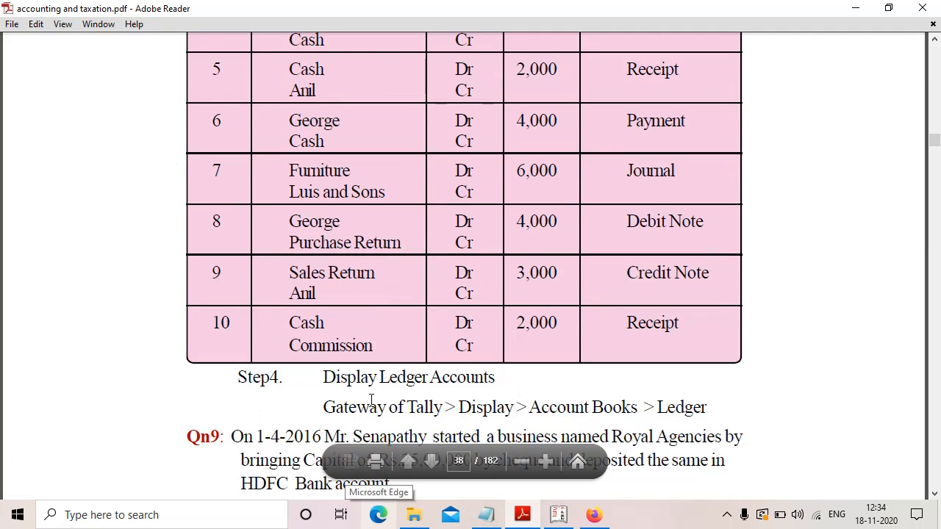
pyautogui.moveTo(286, 328); pyautogui.dragTo(348, 326)
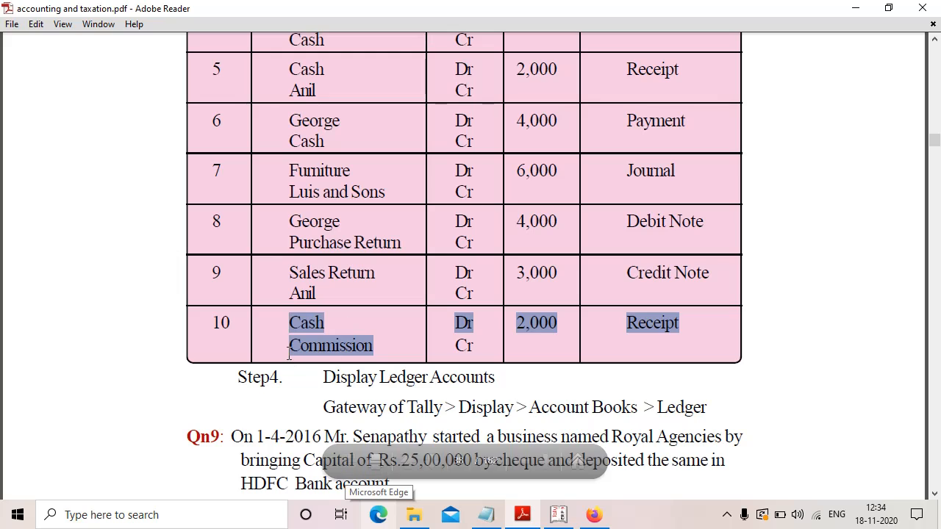
pyautogui.click(371, 358)
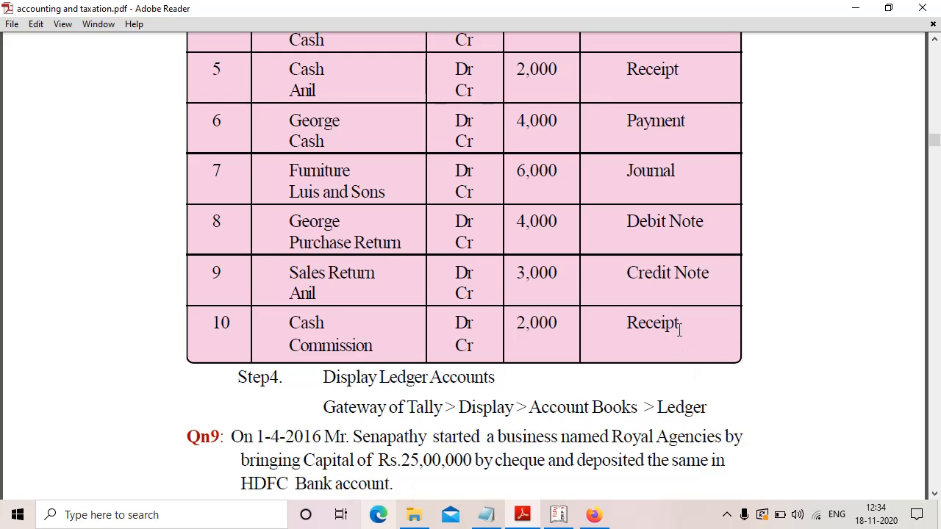
# Step: Return to Tally.ERP 9 and, in a Receipt voucher, start a new credit ledger named Commision Received without an alias
pyautogui.click(559, 515)
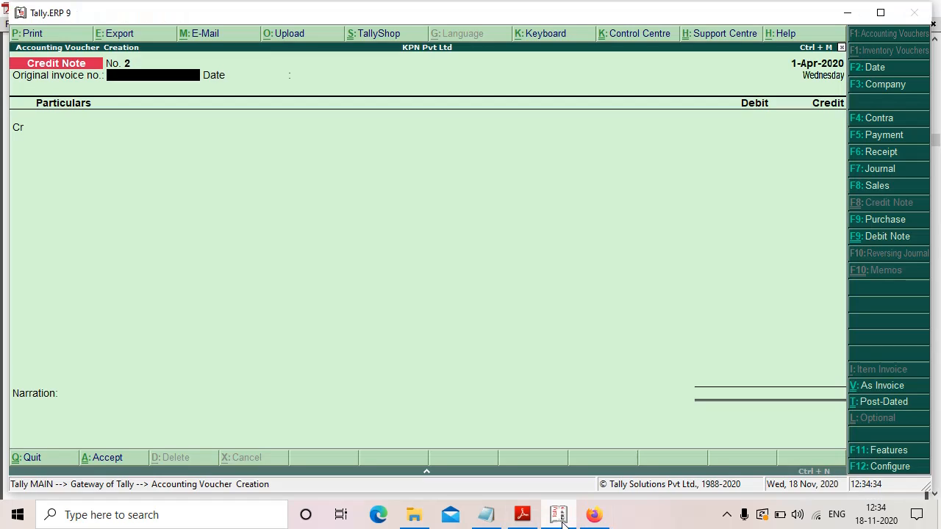
pyautogui.click(878, 154)
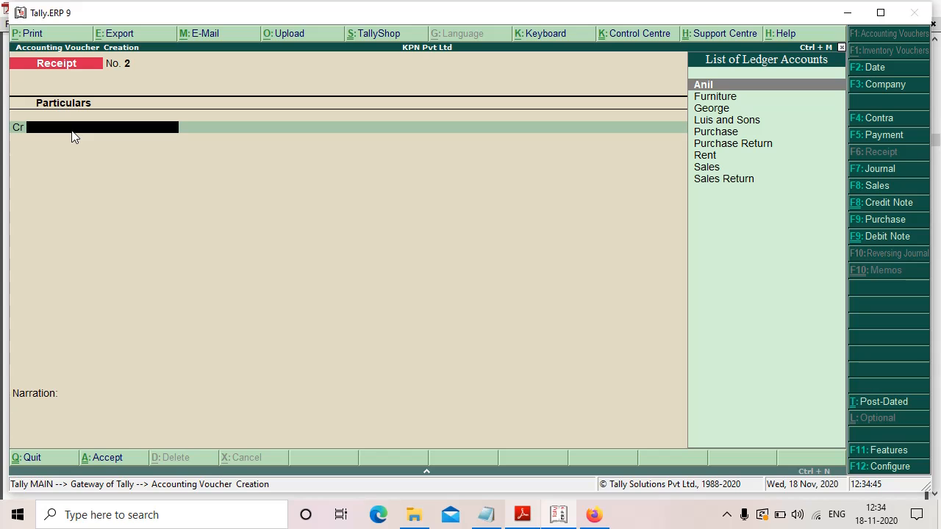
pyautogui.hotkey('alt', 'c')
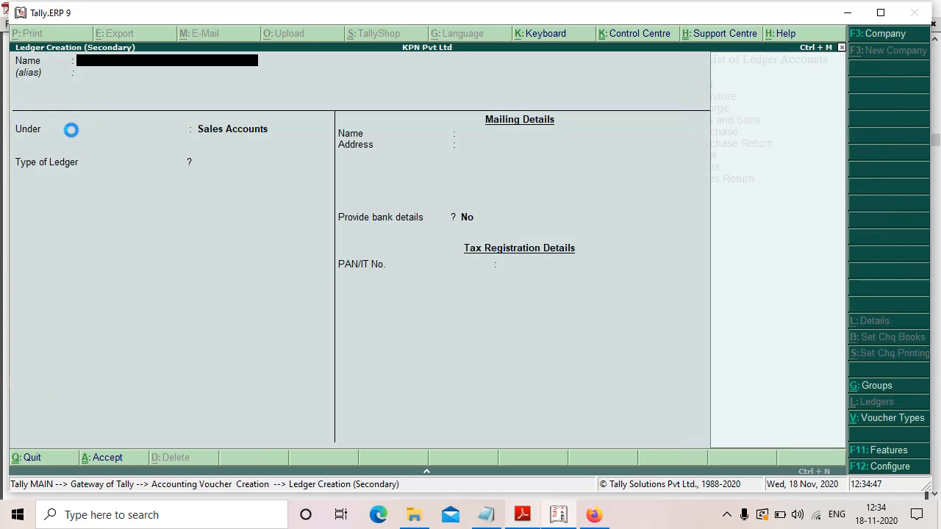
pyautogui.write('Commisio')
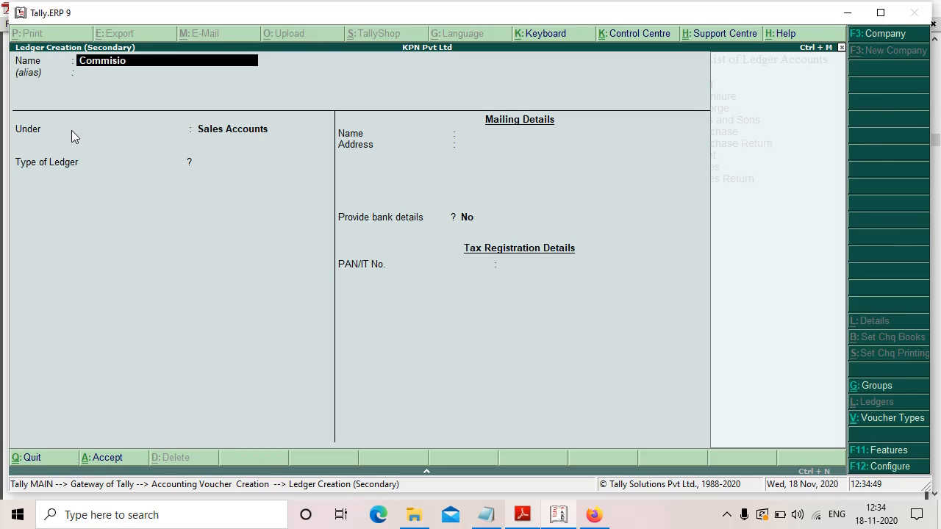
pyautogui.write('n Received')
pyautogui.press('Return')
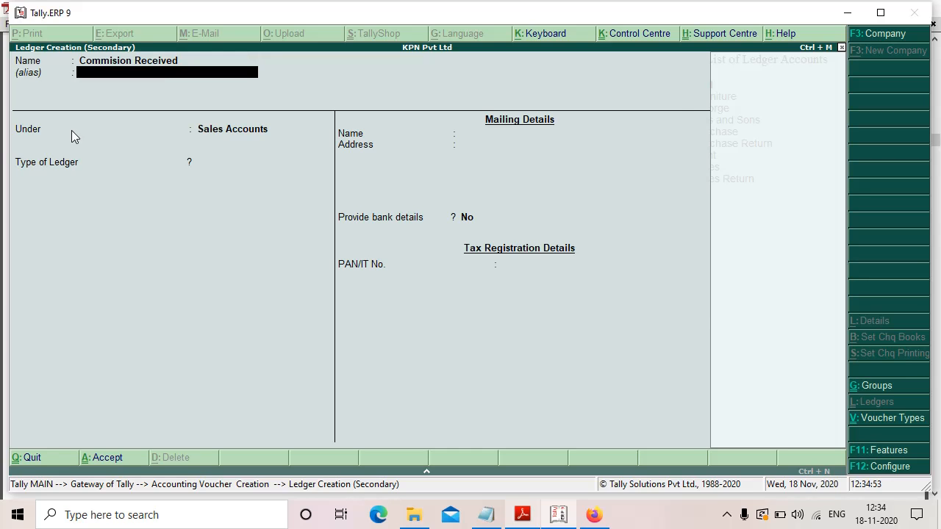
pyautogui.press('Return')
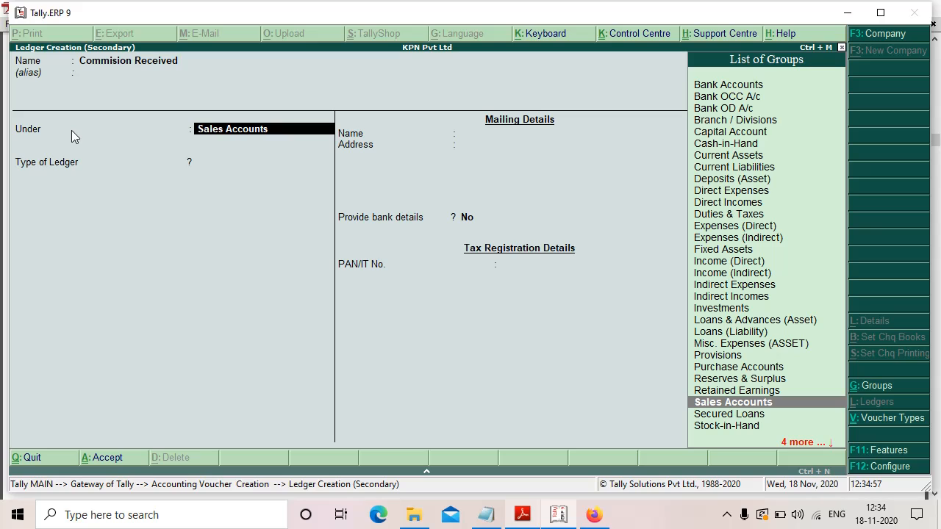
# Step: Place the Commision Received ledger under Indirect Incomes with type Not Applicable and no bank details, and save it
pyautogui.write('I')
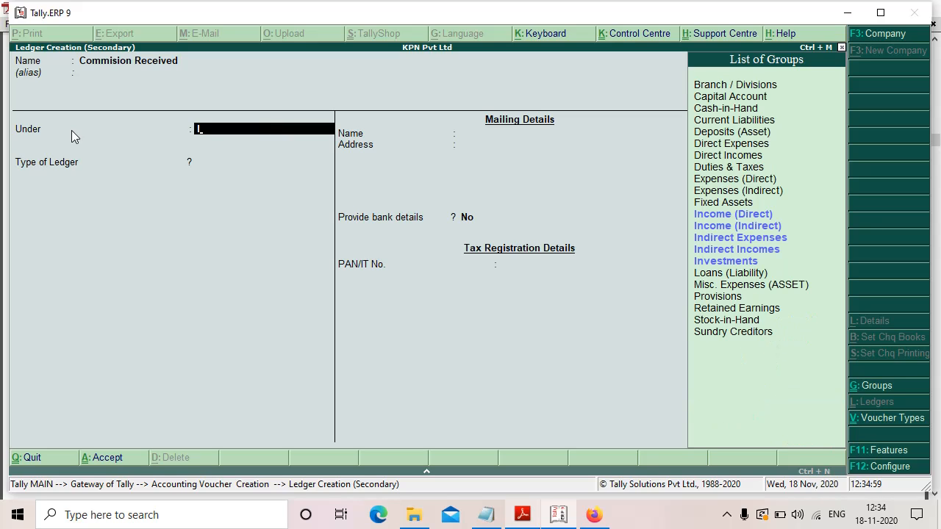
pyautogui.click(737, 251)
pyautogui.press('Return')
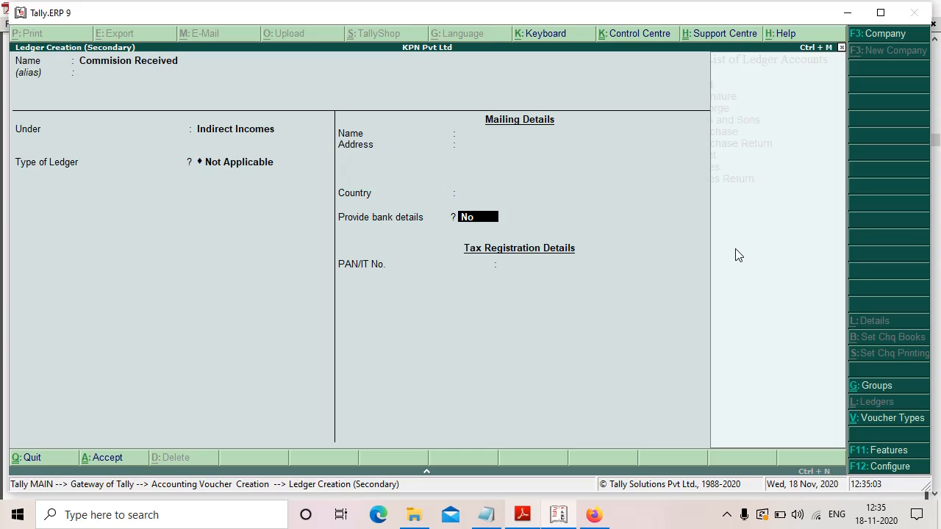
pyautogui.press('Return')
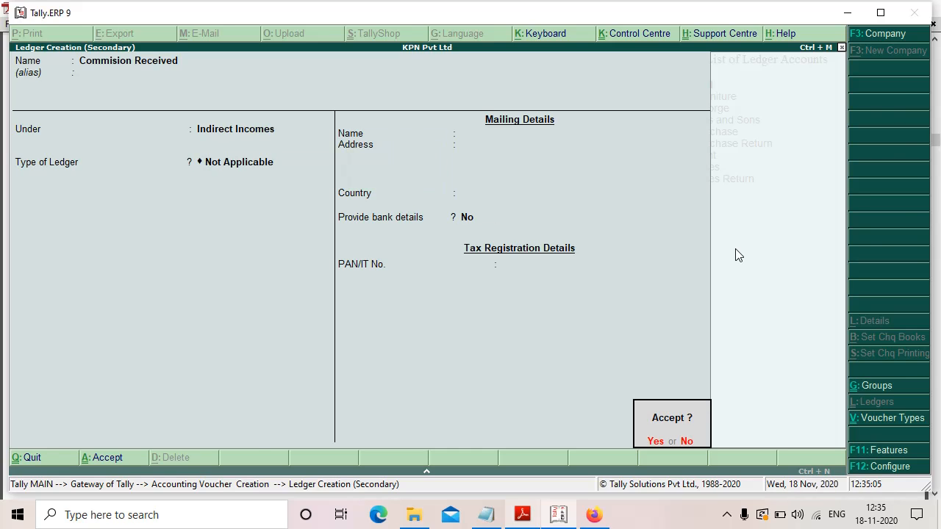
pyautogui.press('Return')
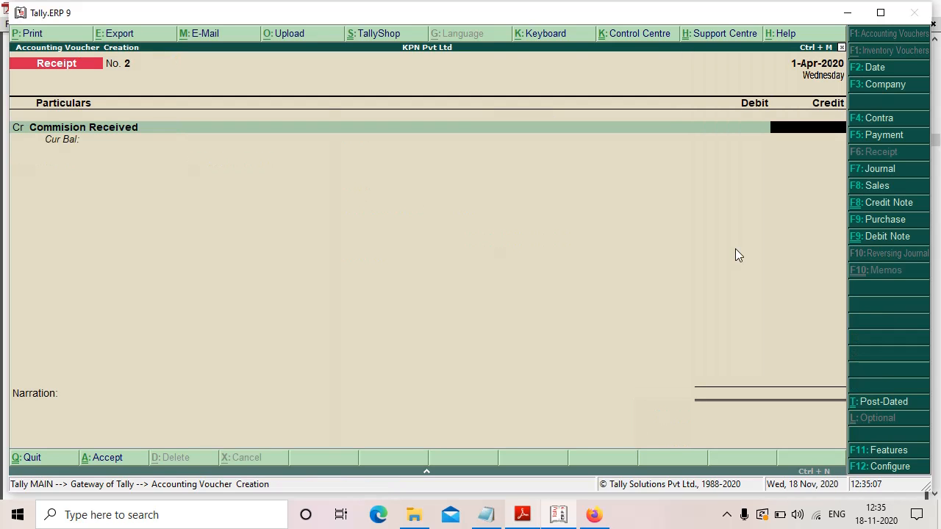
# Step: Credit Commision Received with 2,000.00 and choose Cash as the debit ledger in the Receipt voucher
pyautogui.write('2000')
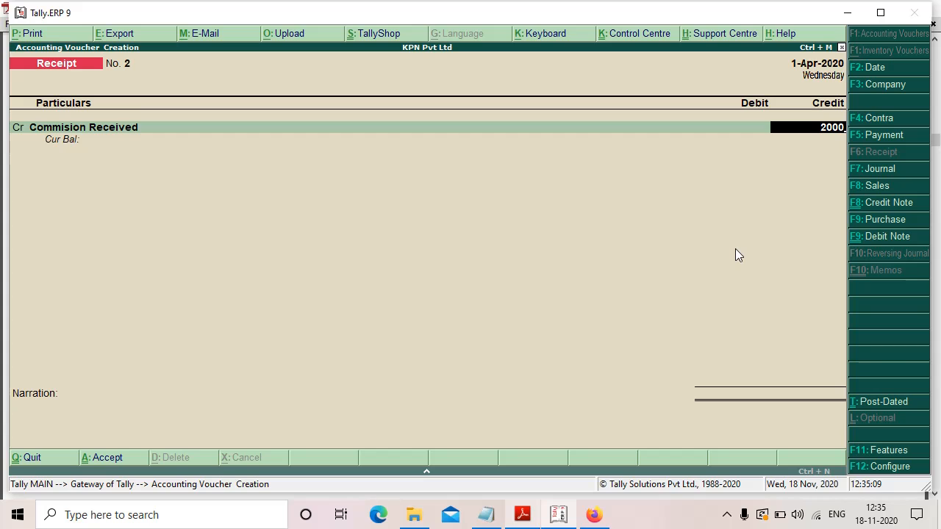
pyautogui.press('Return')
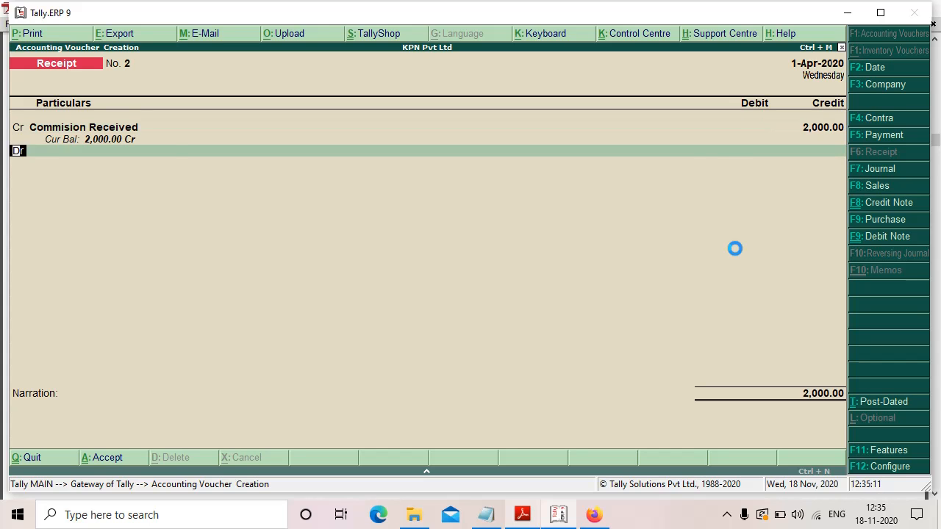
pyautogui.press('Return')
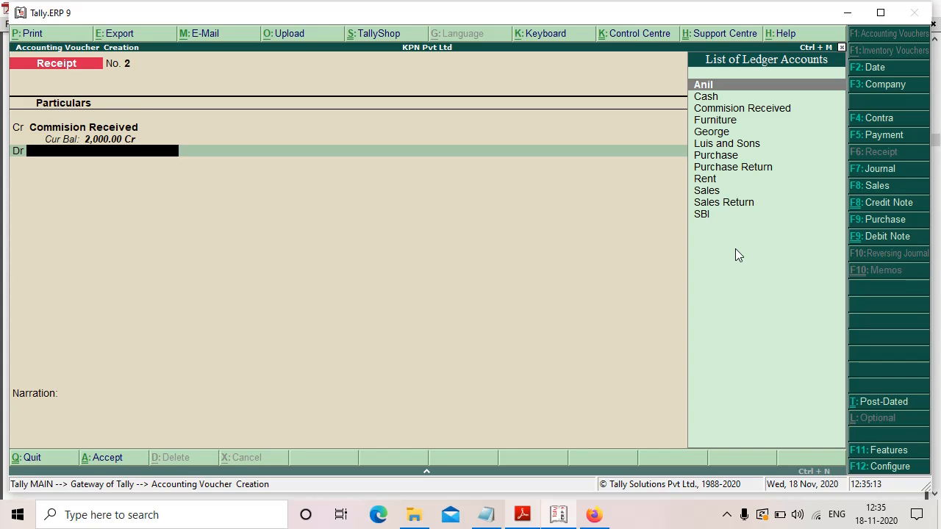
pyautogui.press('Down')
pyautogui.press('Return')
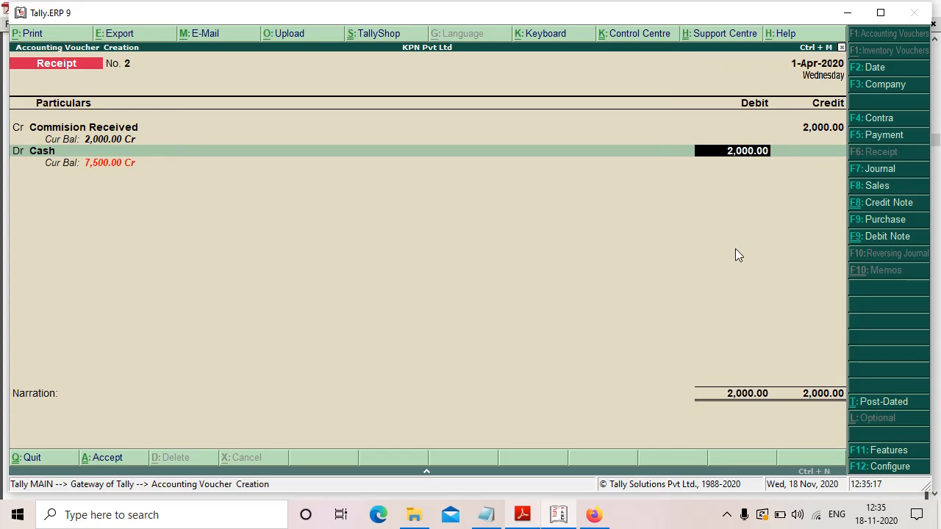
# Step: Accept the 2,000.00 cash debit and save the Receipt voucher without a narration
pyautogui.press('Return')
pyautogui.press('Return')
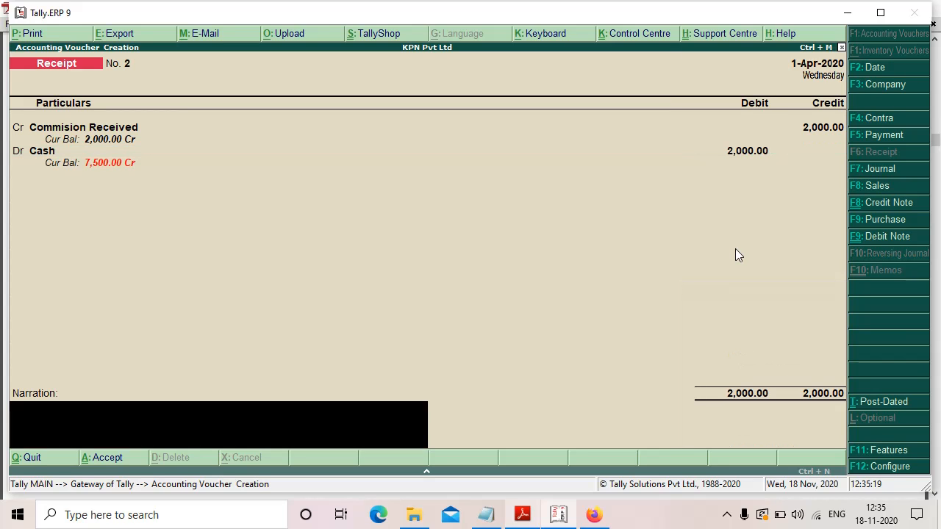
pyautogui.press('Return')
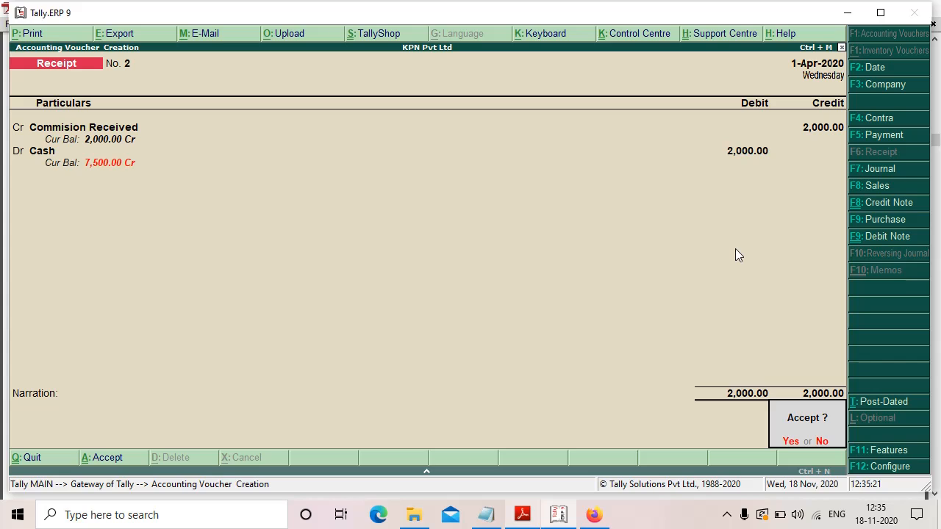
pyautogui.press('y')
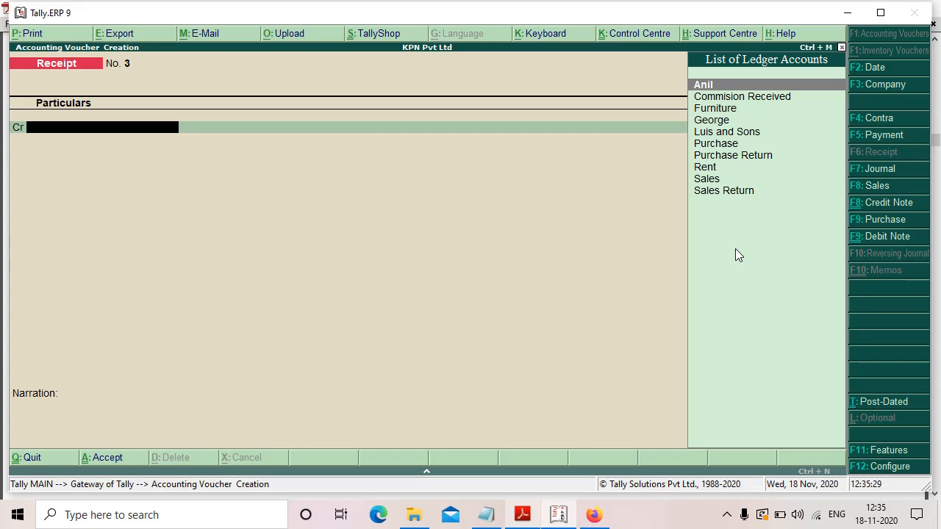
# Step: Leave voucher entry and display the Day Book of KPN Pvt Ltd
pyautogui.press('Escape')
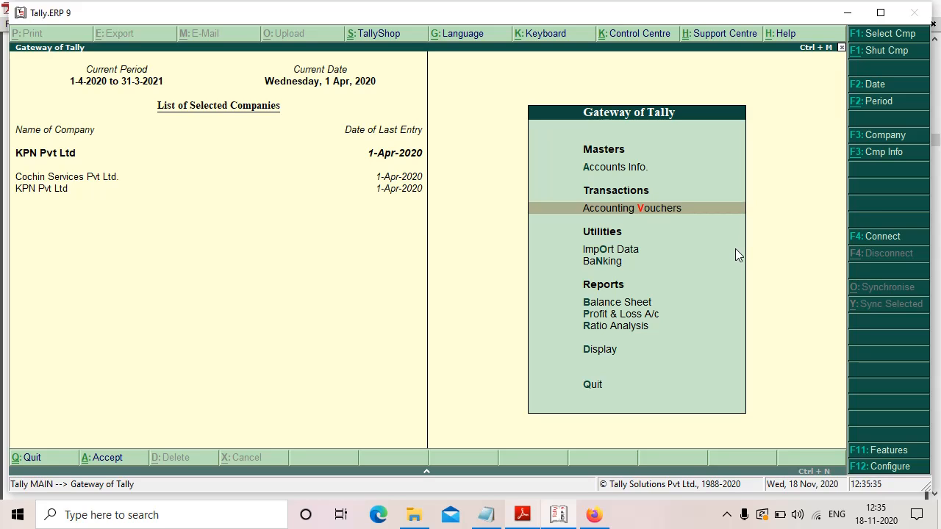
pyautogui.press('Down')
pyautogui.press('Down')
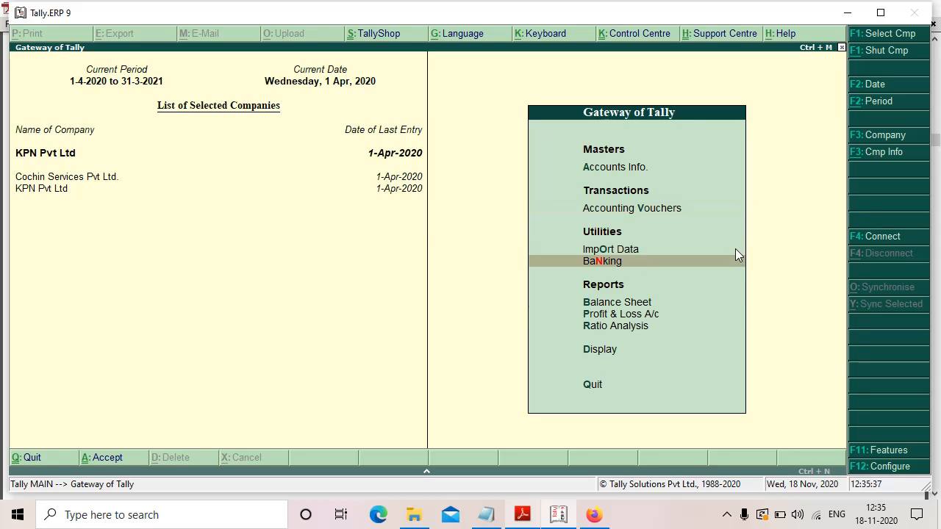
pyautogui.press('Down')
pyautogui.press('Down')
pyautogui.press('Down')
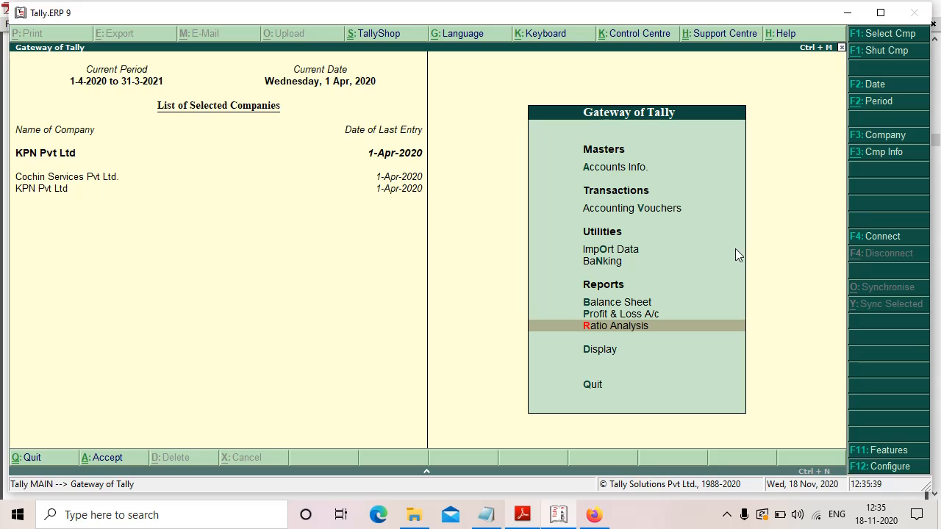
pyautogui.press('Down')
pyautogui.press('Return')
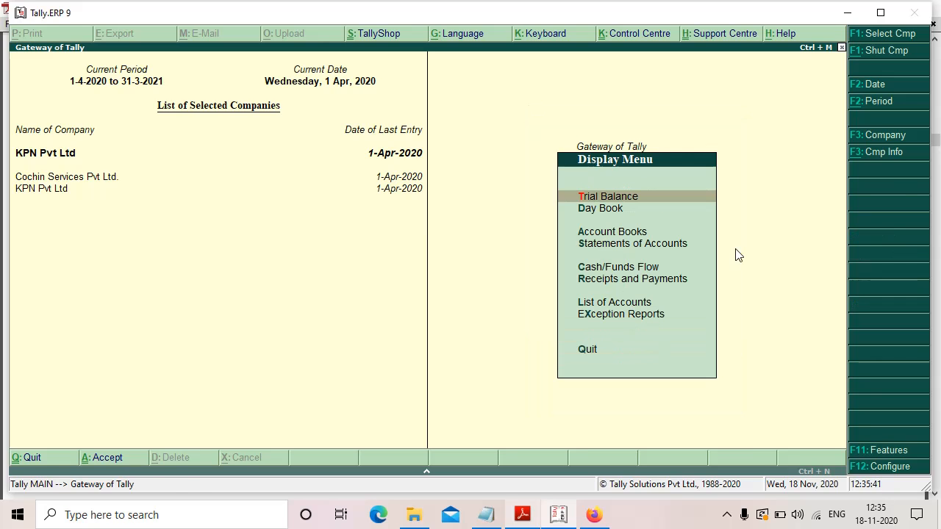
pyautogui.press('Down')
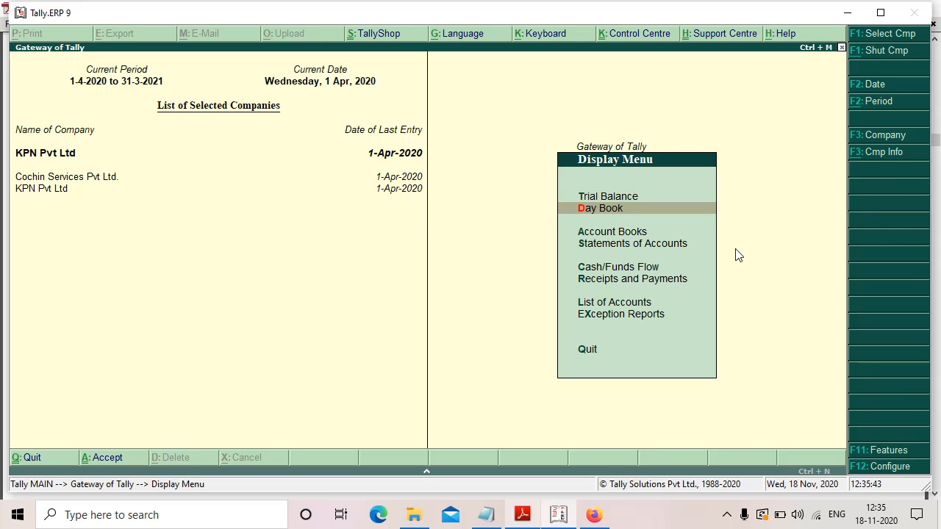
pyautogui.press('Return')
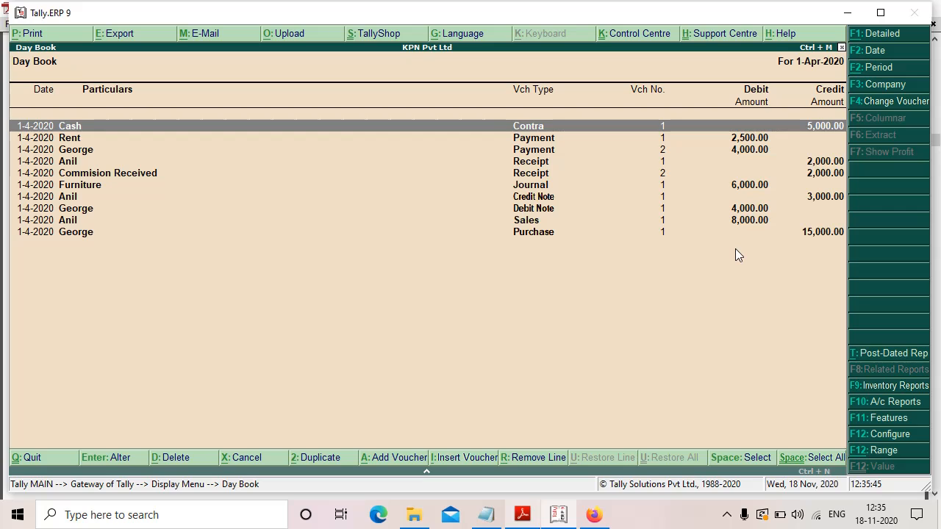